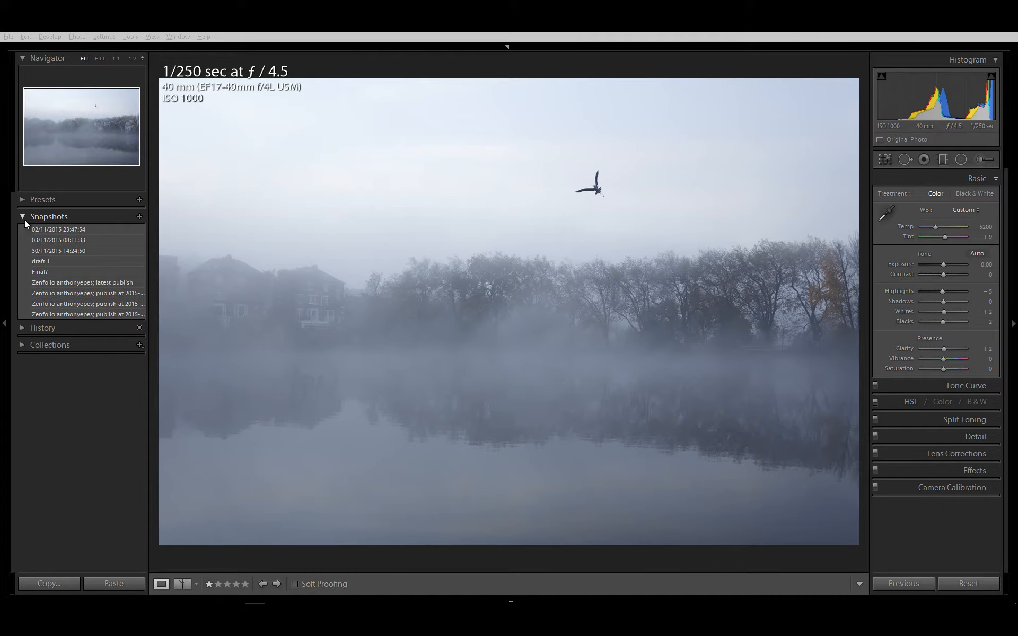
{"action": "left_click", "coordinate": [23, 217]}
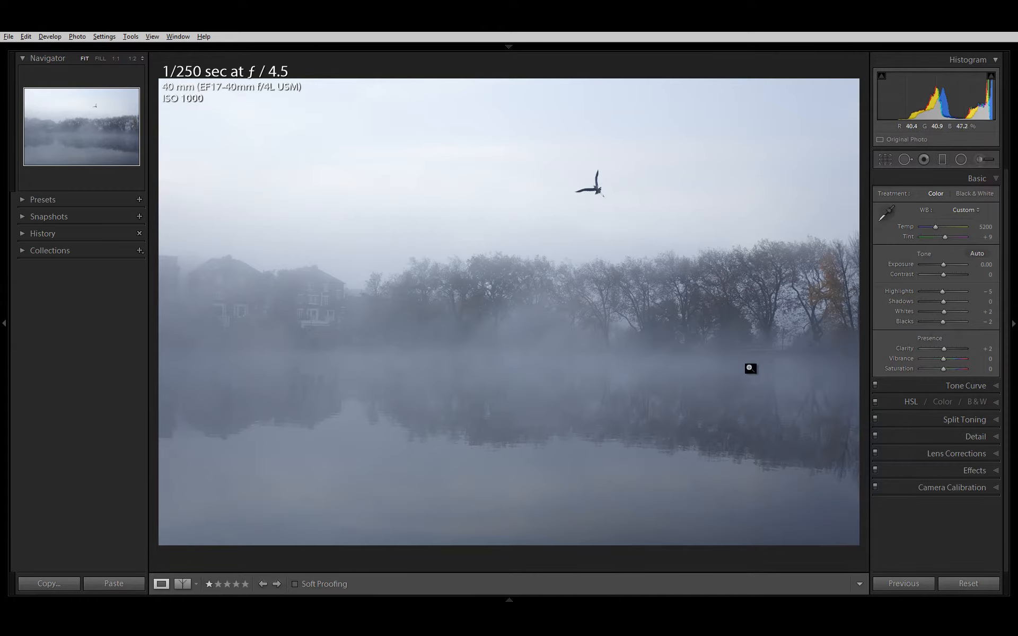
{"action": "left_click", "coordinate": [915, 405]}
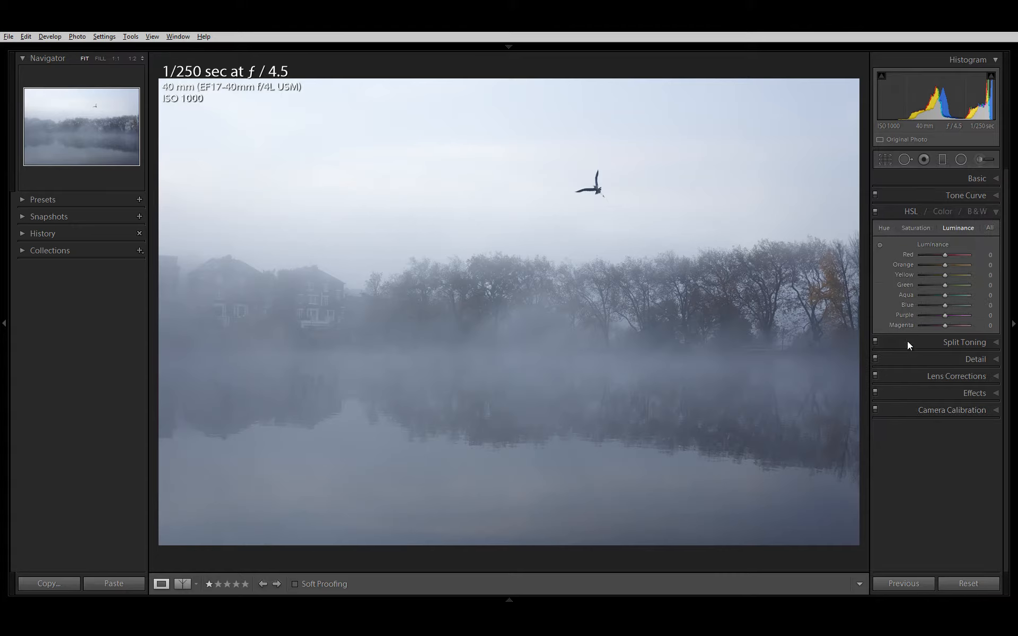
{"action": "left_click", "coordinate": [933, 179]}
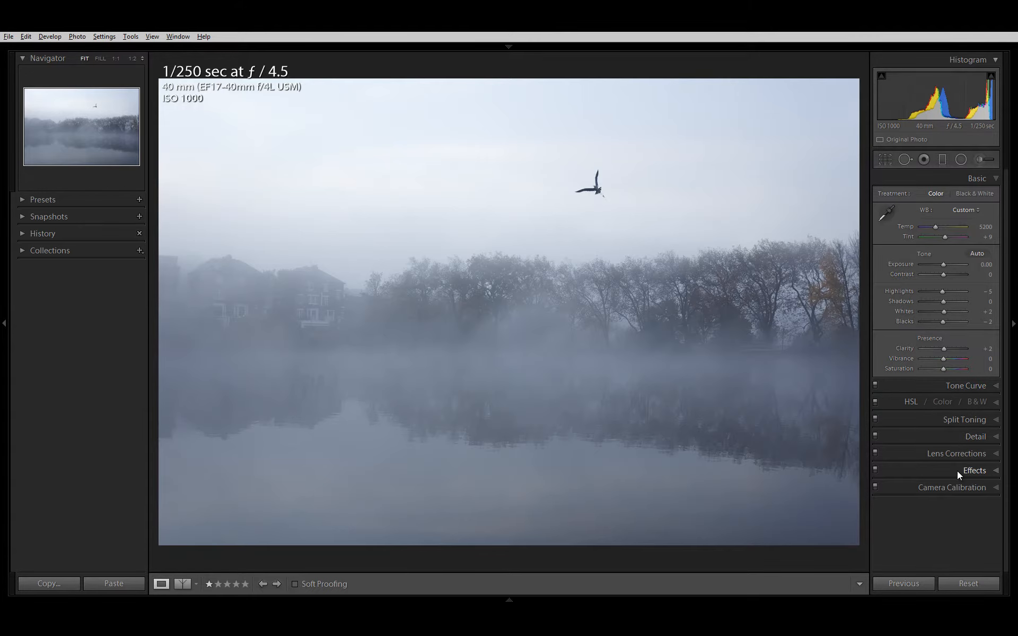
Step: Examine the photo's sharpening and noise reduction settings and inspect the tree detail in the magnified preview
{"action": "left_click", "coordinate": [952, 439]}
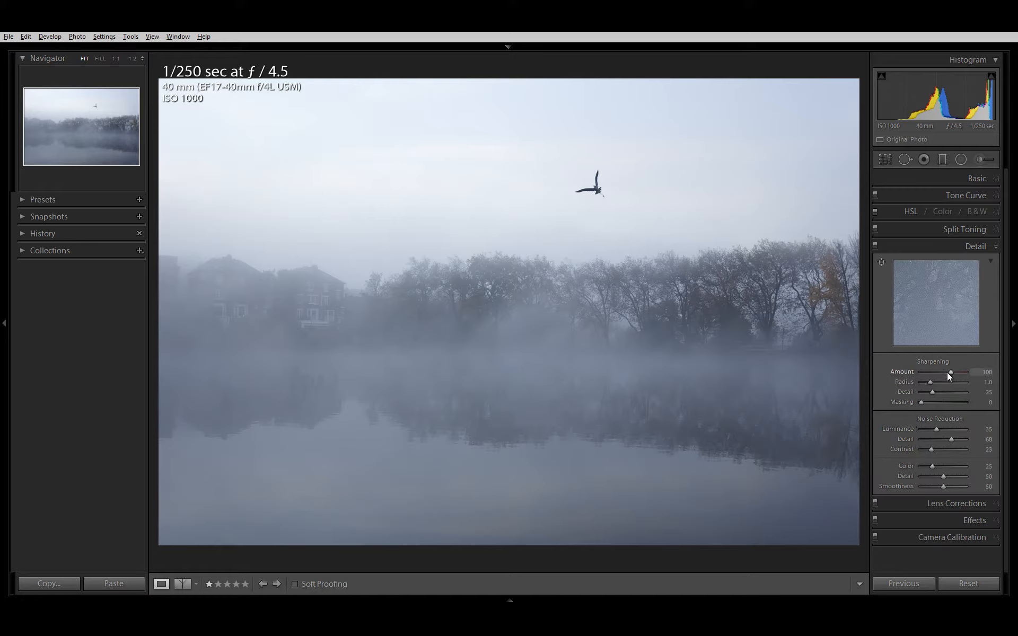
{"action": "left_click", "coordinate": [932, 294]}
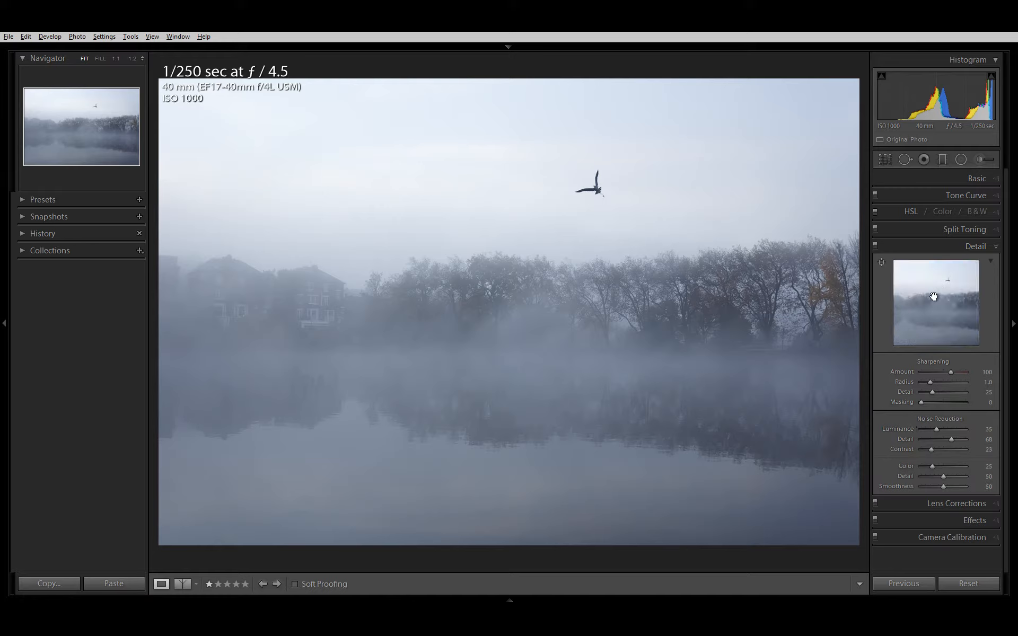
{"action": "left_click", "coordinate": [933, 297]}
{"action": "mouse_move", "coordinate": [934, 306]}
{"action": "left_mouse_down"}
{"action": "mouse_move", "coordinate": [900, 262]}
{"action": "mouse_move", "coordinate": [891, 289]}
{"action": "mouse_move", "coordinate": [911, 304]}
{"action": "mouse_move", "coordinate": [936, 303]}
{"action": "left_mouse_up"}
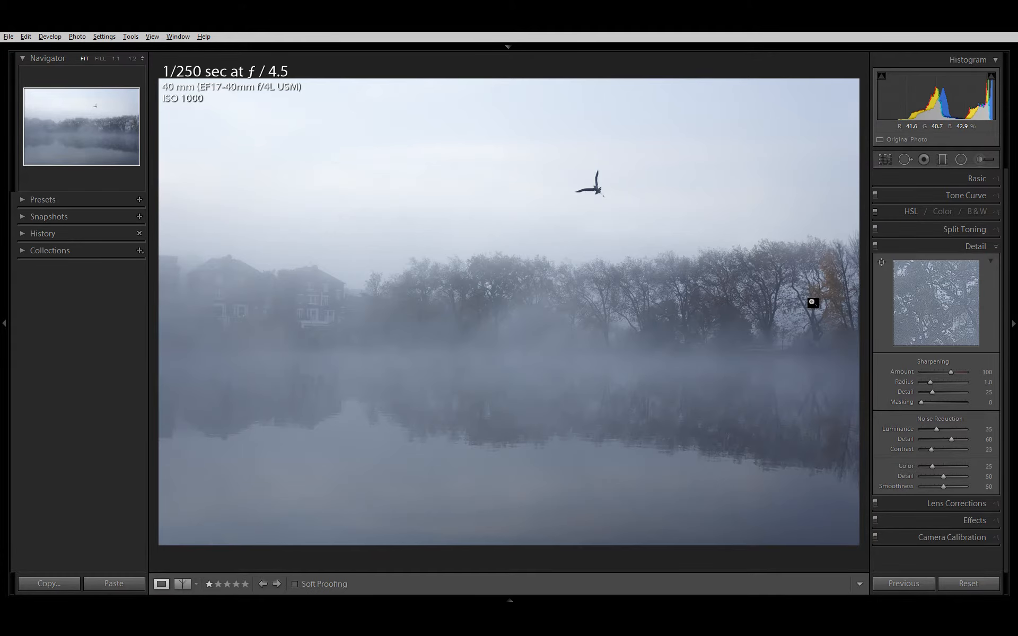
Step: Try the Dehaze effect at its +100 maximum and settle on an amount of +50
{"action": "left_click", "coordinate": [955, 523]}
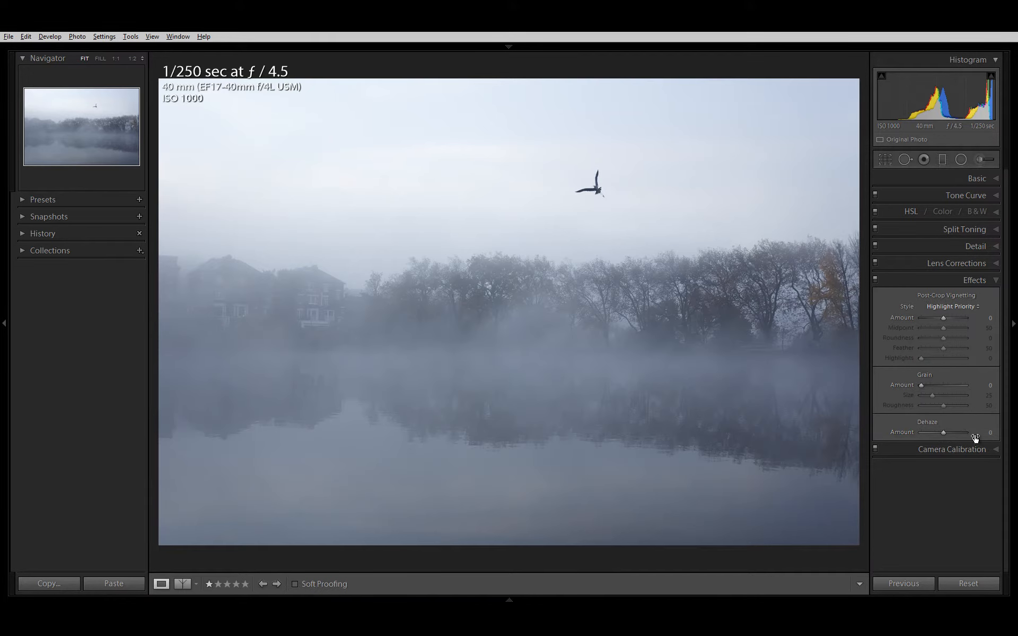
{"action": "left_click_drag", "start_coordinate": [985, 433], "coordinate": [999, 432]}
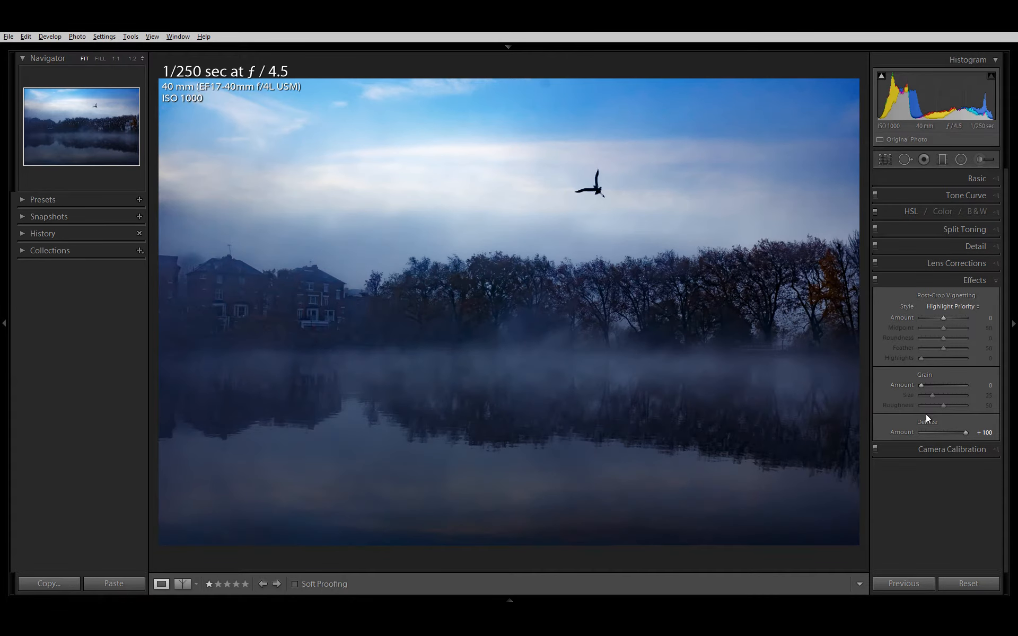
{"action": "left_click", "coordinate": [985, 432]}
{"action": "type", "text": "50"}
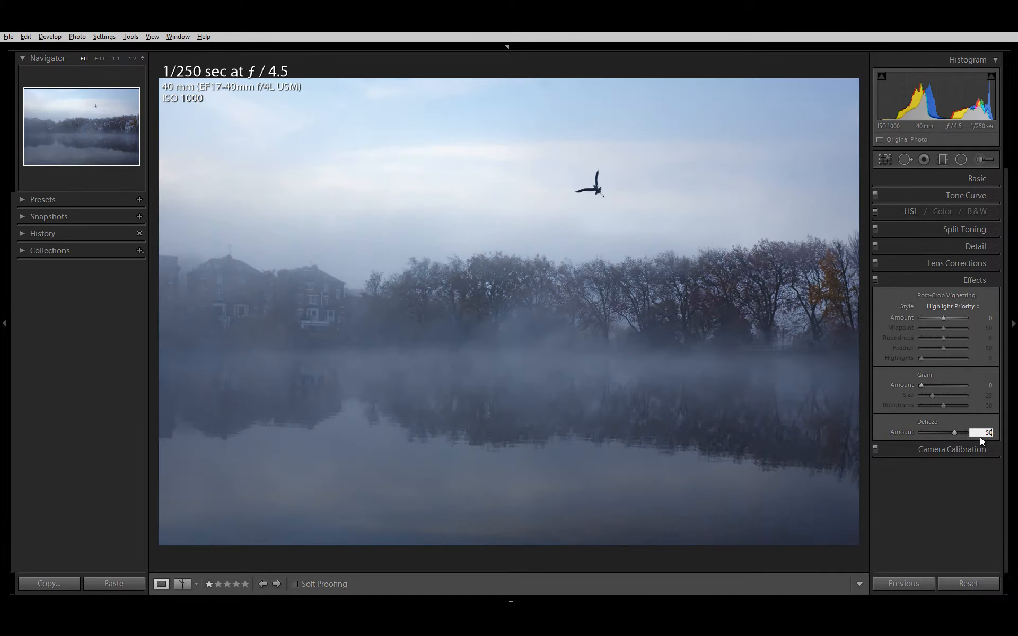
Step: Compare the photo with and without the Effects adjustments, leaving them enabled
{"action": "left_click", "coordinate": [876, 279]}
{"action": "left_click", "coordinate": [875, 280]}
{"action": "left_click", "coordinate": [875, 279]}
{"action": "left_click", "coordinate": [876, 279]}
{"action": "left_click", "coordinate": [876, 279]}
{"action": "left_click", "coordinate": [876, 279]}
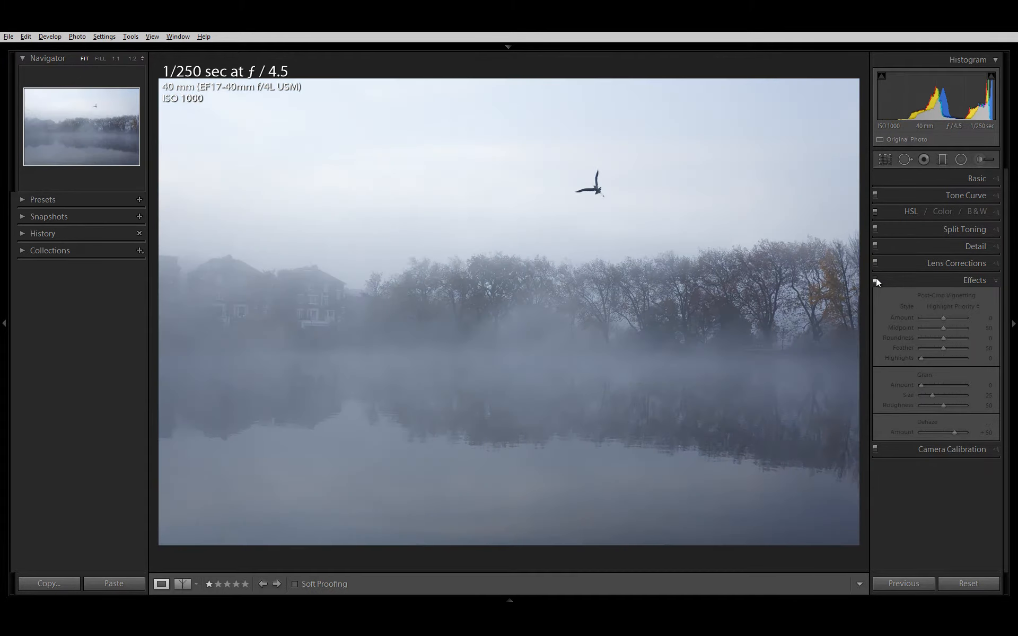
{"action": "left_click", "coordinate": [875, 279]}
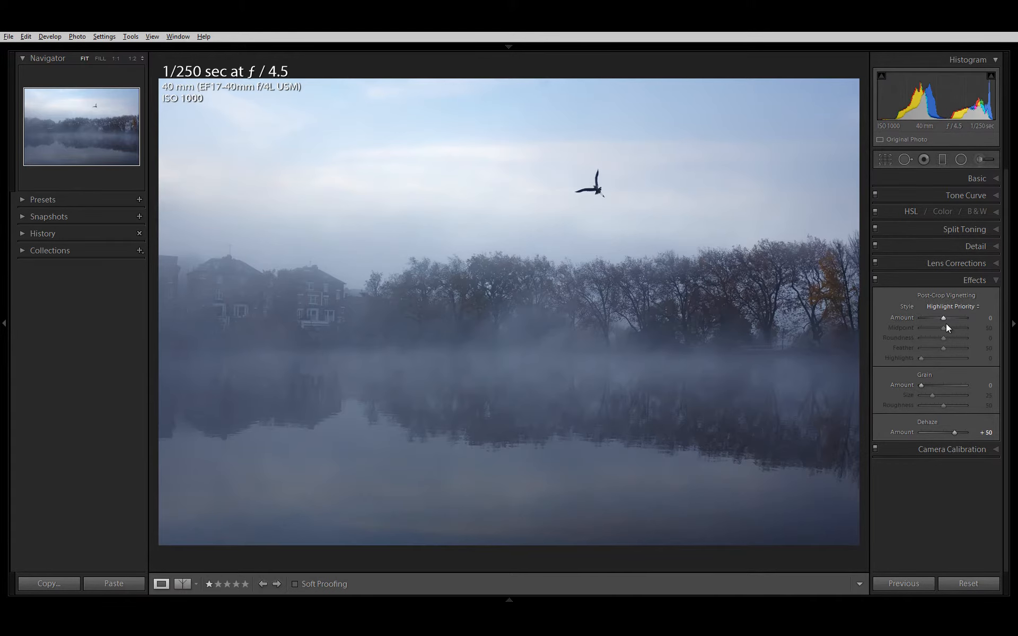
Step: Correct the white balance by sampling a neutral area of pale cloud to the right of the flying bird
{"action": "left_click", "coordinate": [974, 284]}
{"action": "left_click", "coordinate": [985, 180]}
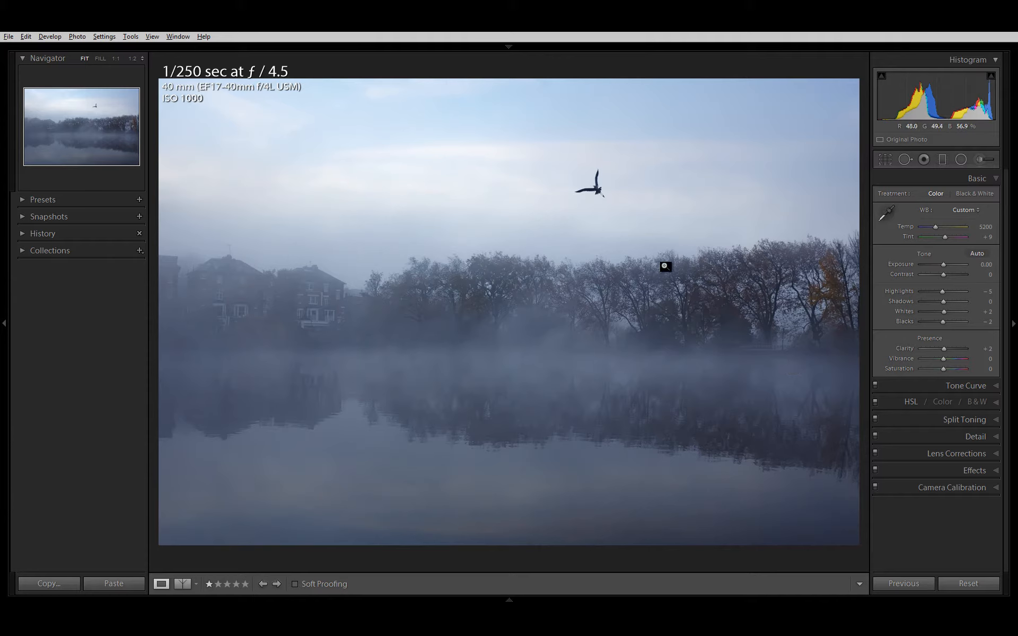
{"action": "left_click", "coordinate": [886, 215]}
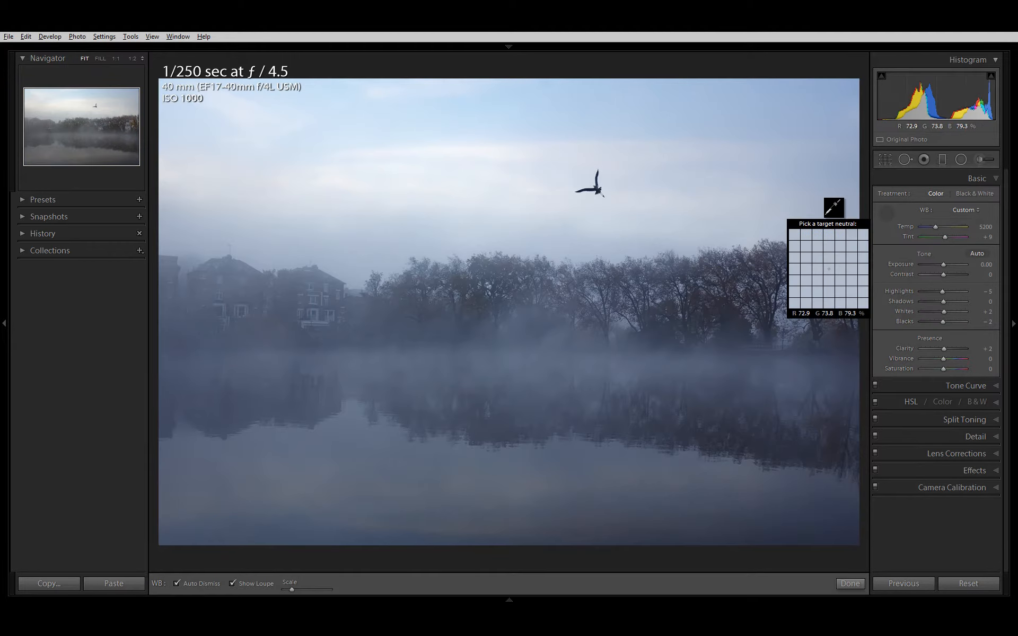
{"action": "key", "text": "Escape"}
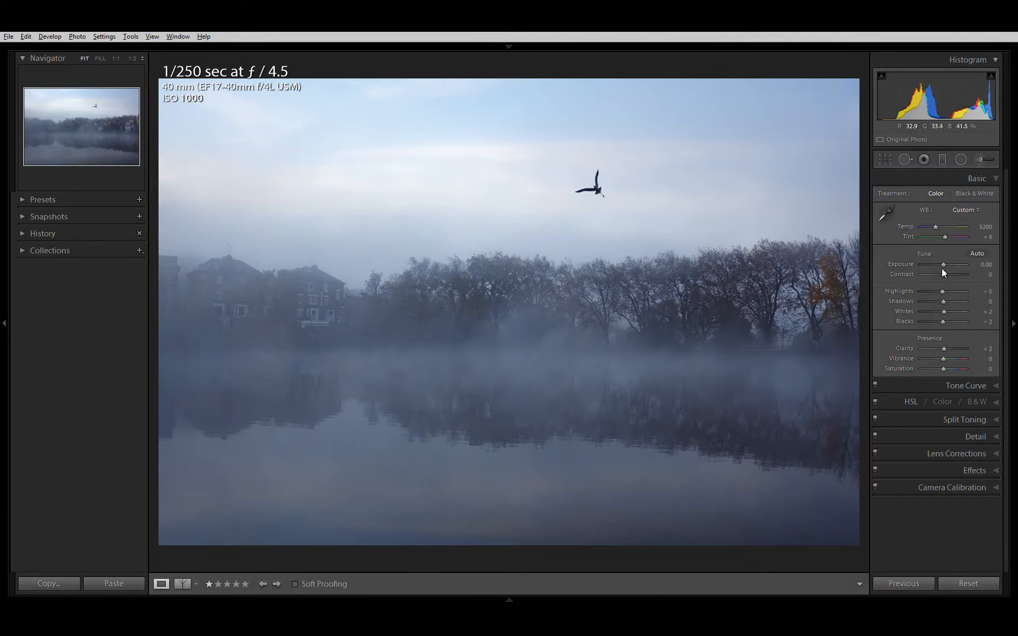
{"action": "left_click", "coordinate": [886, 215]}
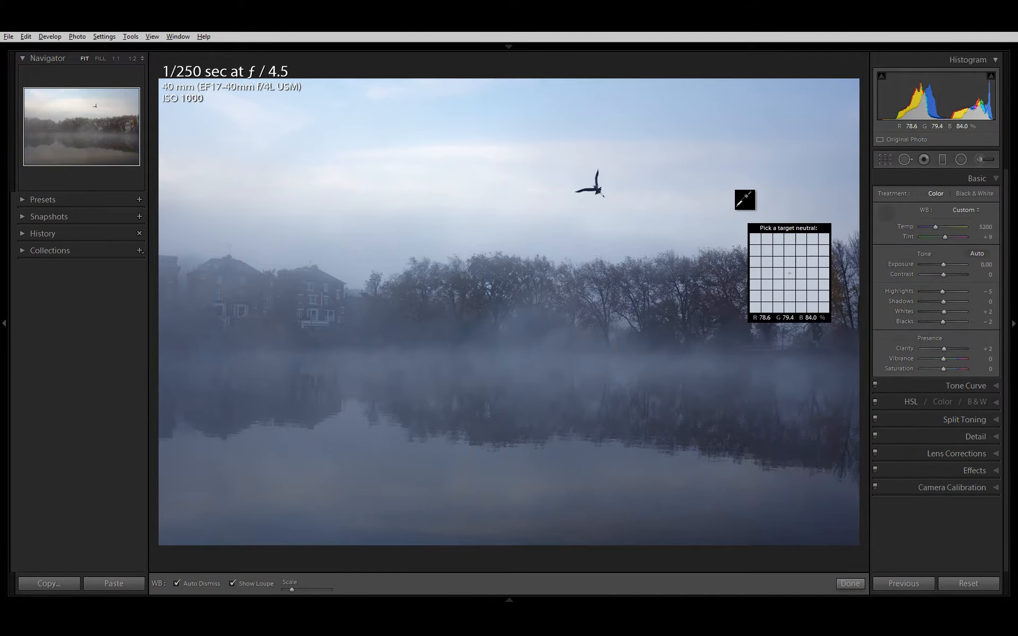
{"action": "left_click", "coordinate": [737, 207]}
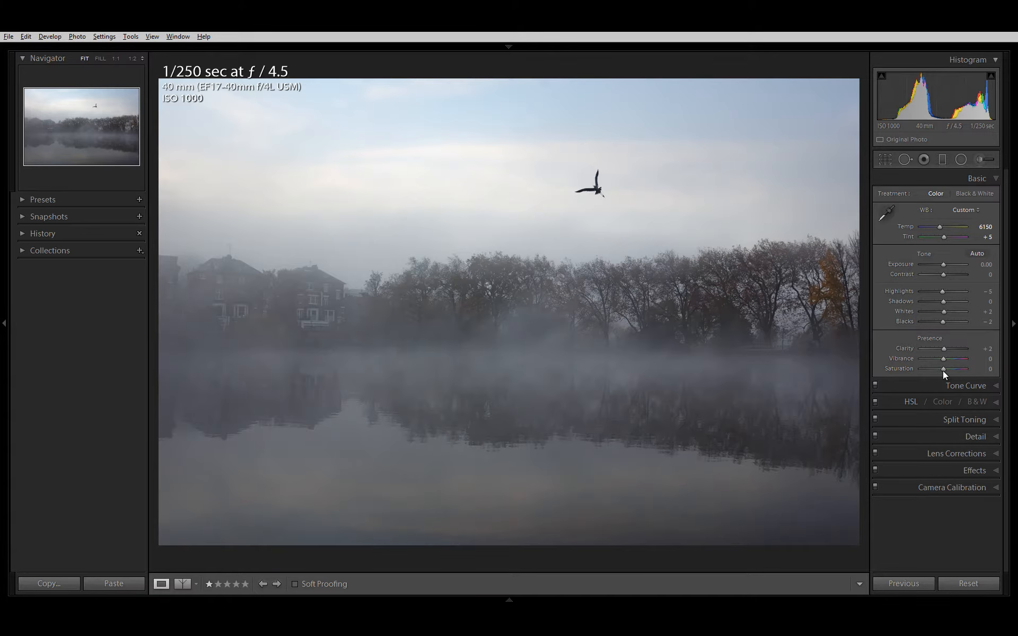
Step: Try Saturation at +100 to exaggerate the photo's colours, and reset it to its default
{"action": "left_click_drag", "start_coordinate": [942, 371], "coordinate": [967, 368]}
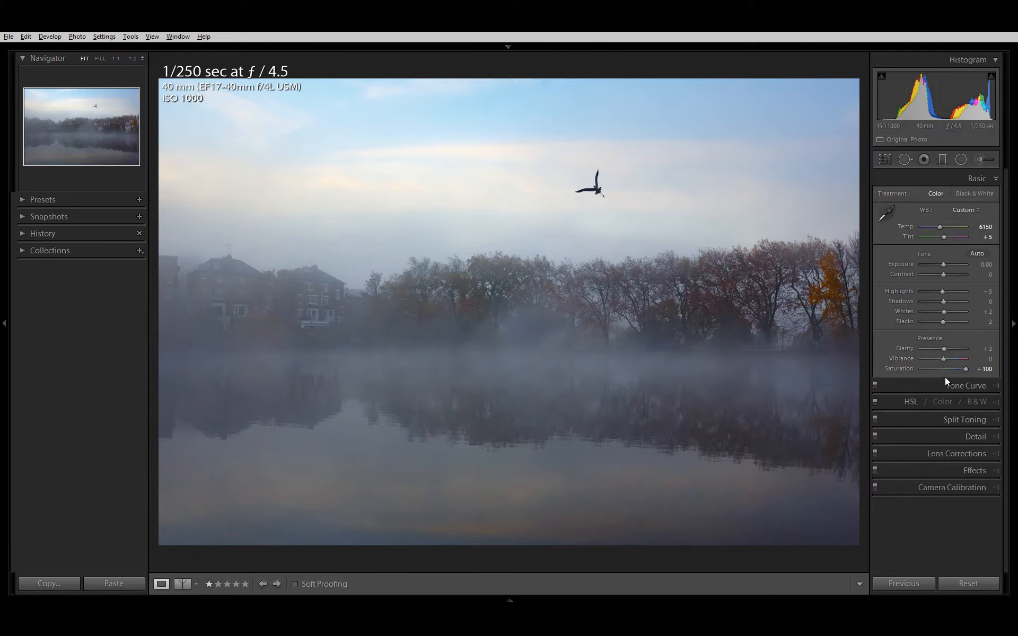
{"action": "double_click", "coordinate": [904, 370]}
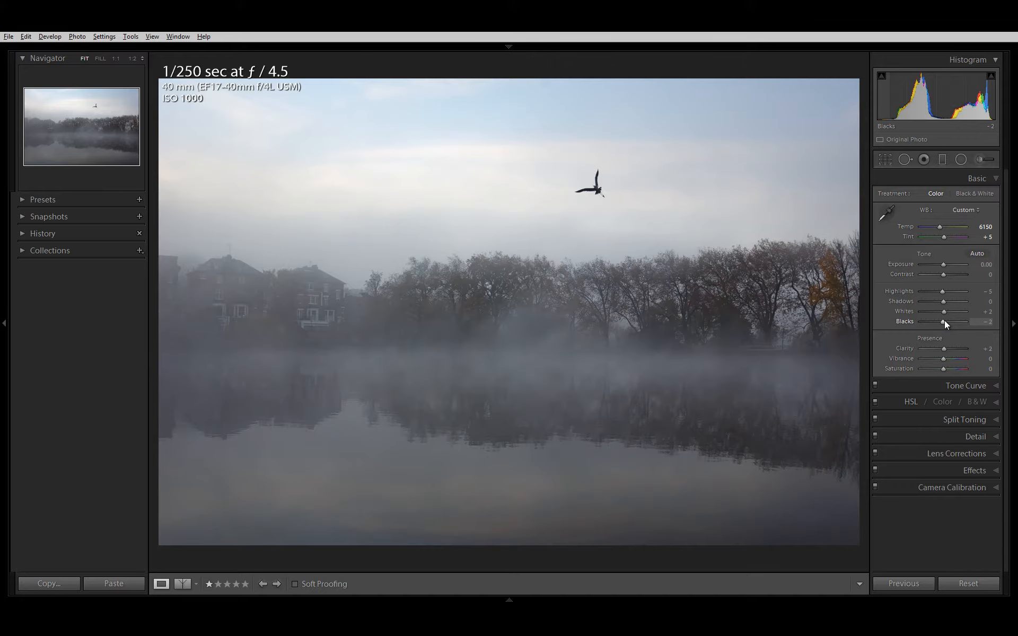
Step: Adjust the photo's tones by setting Blacks to -24, Highlights to -93 and Shadows to +15
{"action": "left_click_drag", "start_coordinate": [942, 322], "coordinate": [939, 324]}
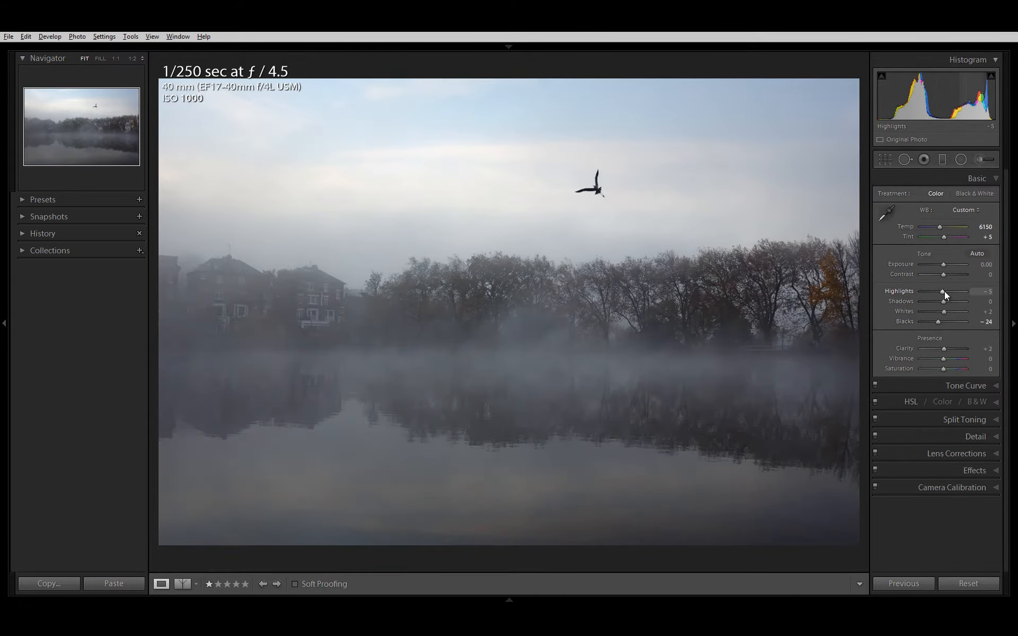
{"action": "left_click_drag", "start_coordinate": [943, 291], "coordinate": [922, 291]}
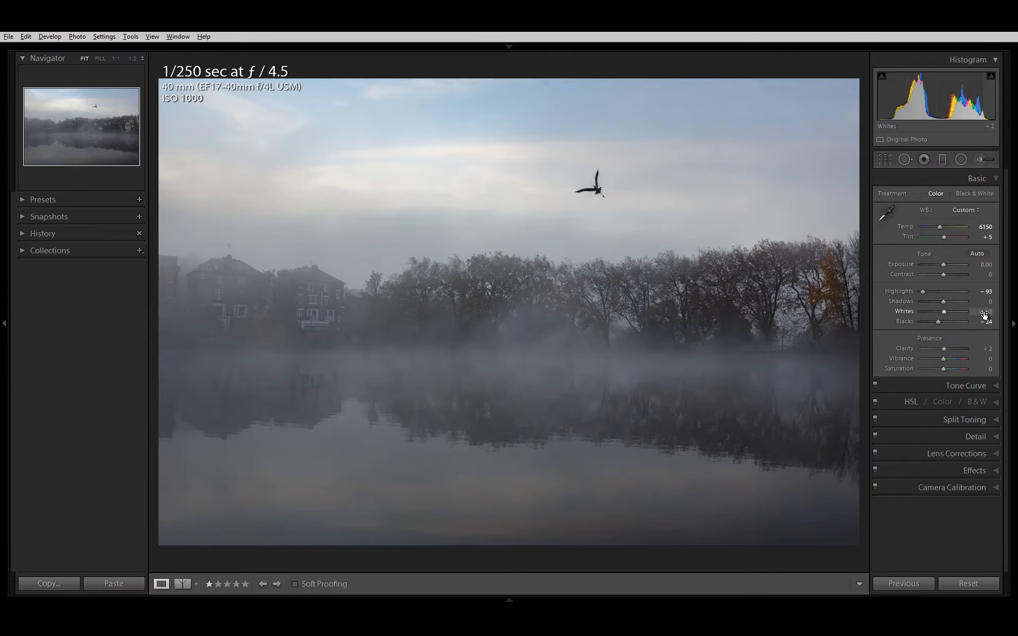
{"action": "left_click_drag", "start_coordinate": [973, 314], "coordinate": [925, 326]}
{"action": "mouse_move", "coordinate": [985, 304]}
{"action": "left_mouse_down"}
{"action": "mouse_move", "coordinate": [945, 309]}
{"action": "mouse_move", "coordinate": [1001, 312]}
{"action": "mouse_move", "coordinate": [957, 319]}
{"action": "mouse_move", "coordinate": [992, 318]}
{"action": "left_mouse_up"}
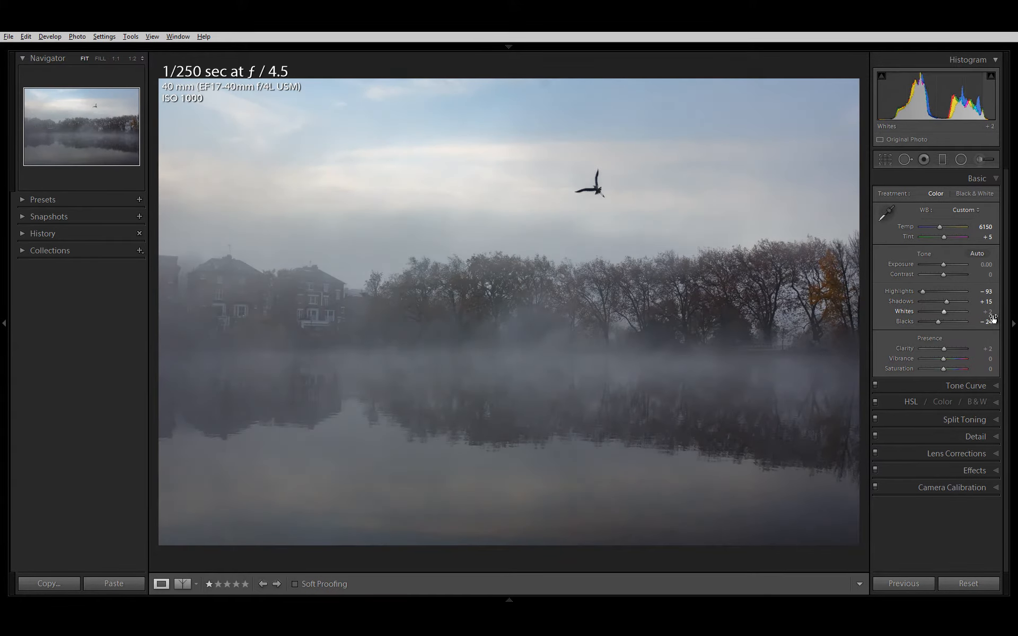
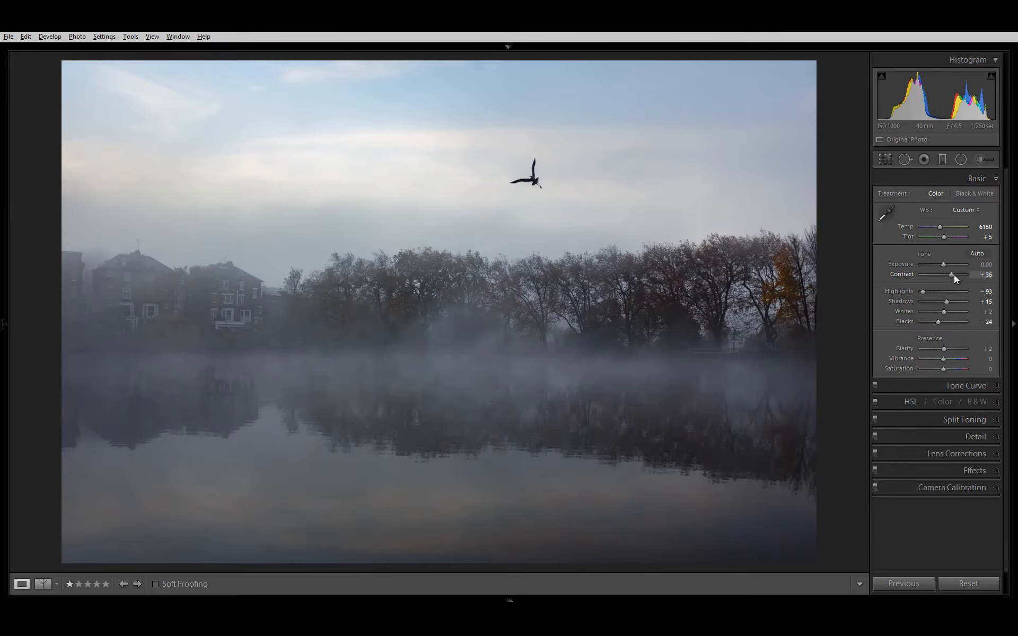
Step: Set the photo's Contrast to +62, reset Blacks to 0, and set Highlights to -100 and Whites to -25
{"action": "left_click_drag", "start_coordinate": [953, 275], "coordinate": [958, 274]}
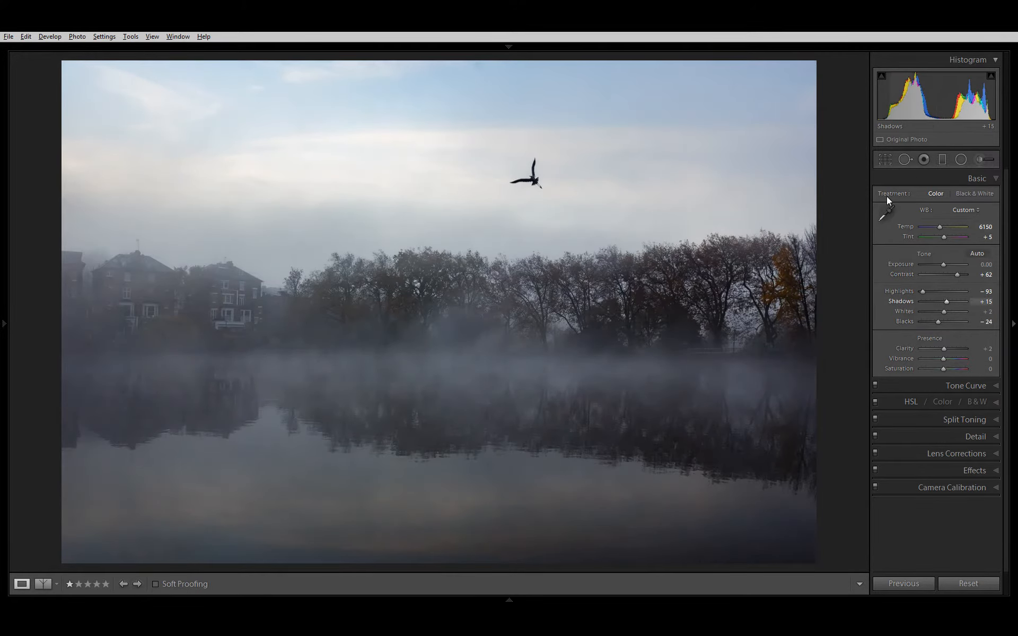
{"action": "left_click_drag", "start_coordinate": [938, 321], "coordinate": [943, 322]}
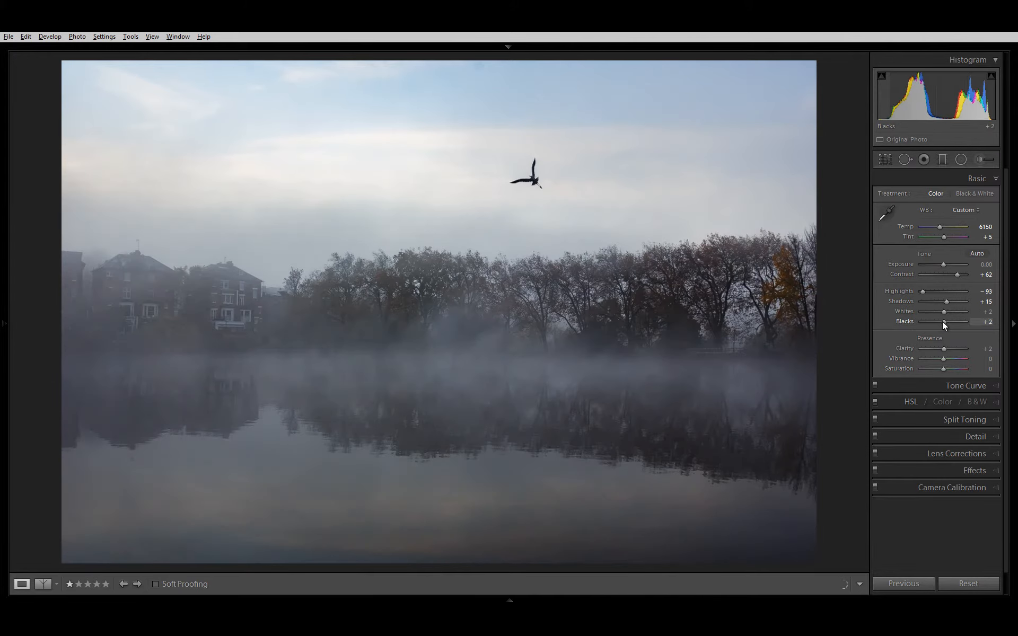
{"action": "double_click", "coordinate": [942, 322]}
{"action": "mouse_move", "coordinate": [924, 291]}
{"action": "left_mouse_down"}
{"action": "mouse_move", "coordinate": [939, 286]}
{"action": "mouse_move", "coordinate": [920, 297]}
{"action": "left_mouse_up"}
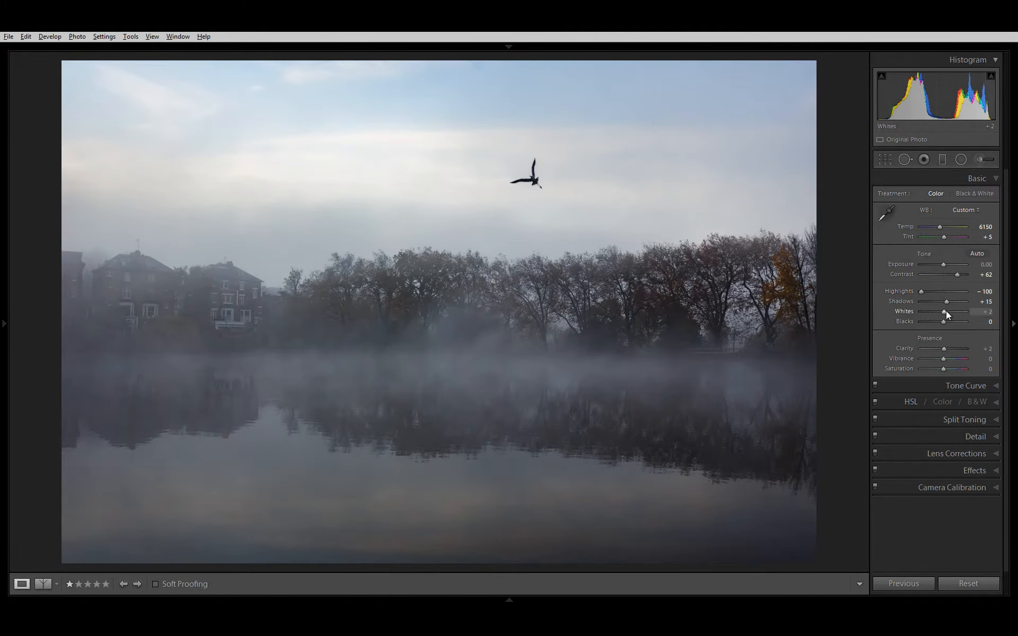
{"action": "mouse_move", "coordinate": [978, 314]}
{"action": "left_mouse_down"}
{"action": "mouse_move", "coordinate": [942, 325]}
{"action": "mouse_move", "coordinate": [964, 326]}
{"action": "left_mouse_up"}
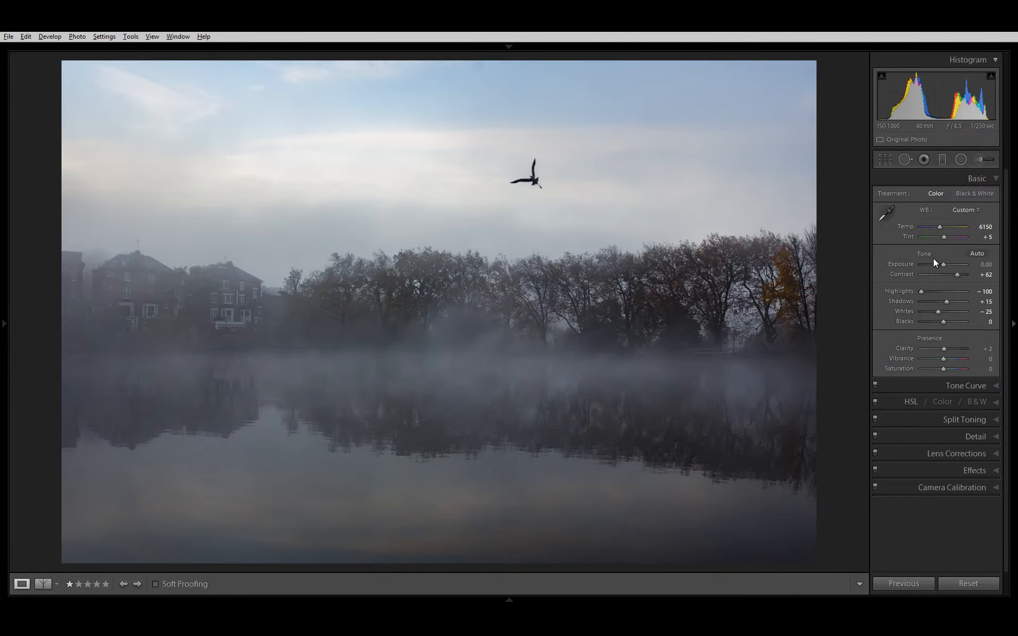
Step: Raise the photo's Dehaze amount to +54
{"action": "left_click", "coordinate": [993, 178]}
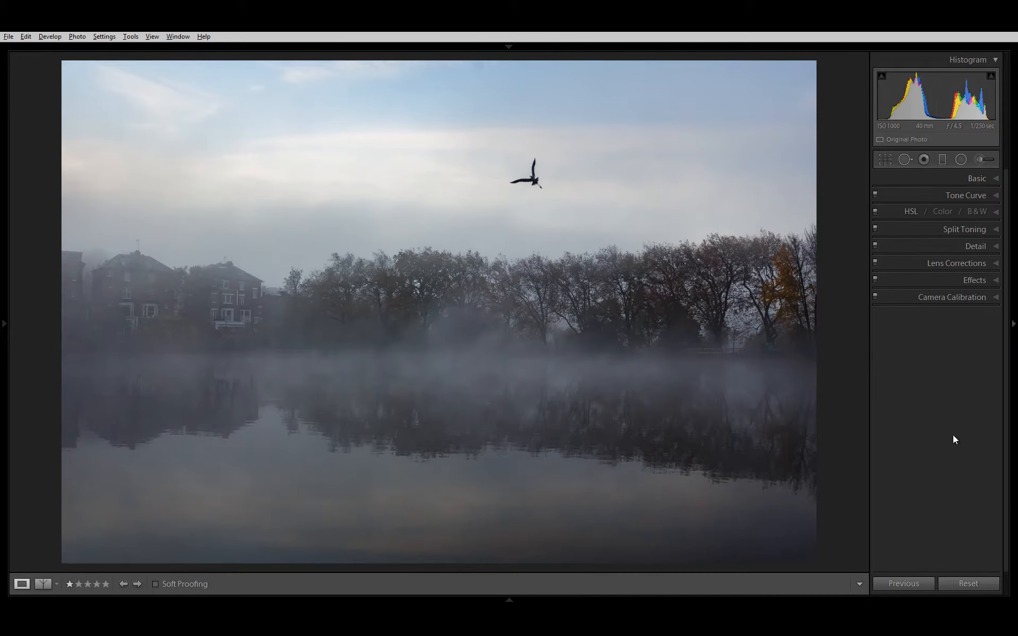
{"action": "left_click", "coordinate": [968, 280]}
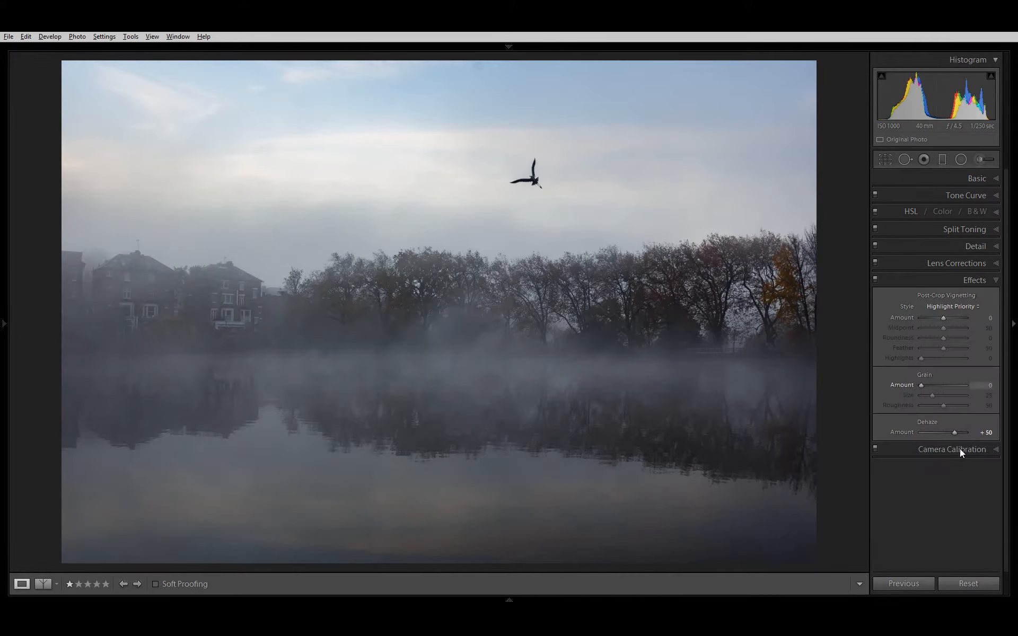
{"action": "mouse_move", "coordinate": [984, 434]}
{"action": "left_mouse_down"}
{"action": "mouse_move", "coordinate": [992, 432]}
{"action": "mouse_move", "coordinate": [975, 440]}
{"action": "left_mouse_up"}
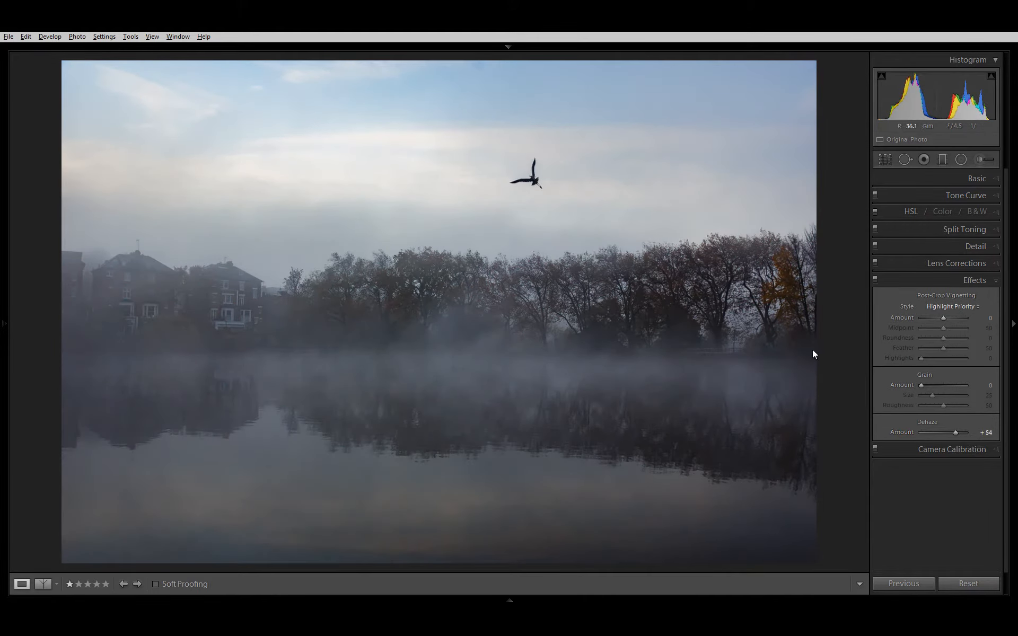
{"action": "left_click", "coordinate": [921, 284]}
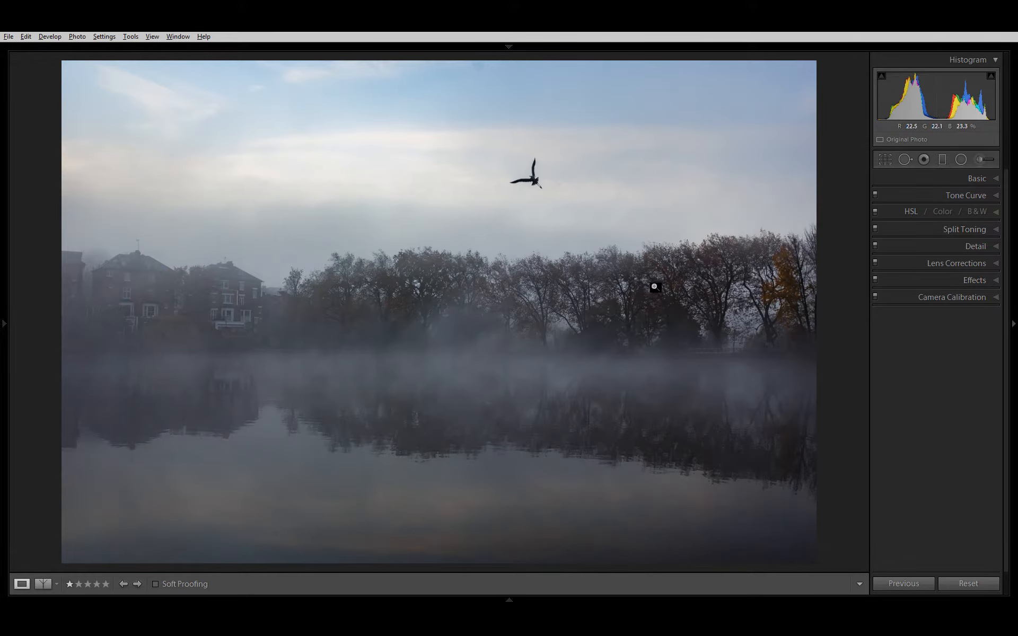
Step: Compare the edited photo with its original in the split and other before-and-after views, ending in the single photo view
{"action": "key", "text": "shift+y"}
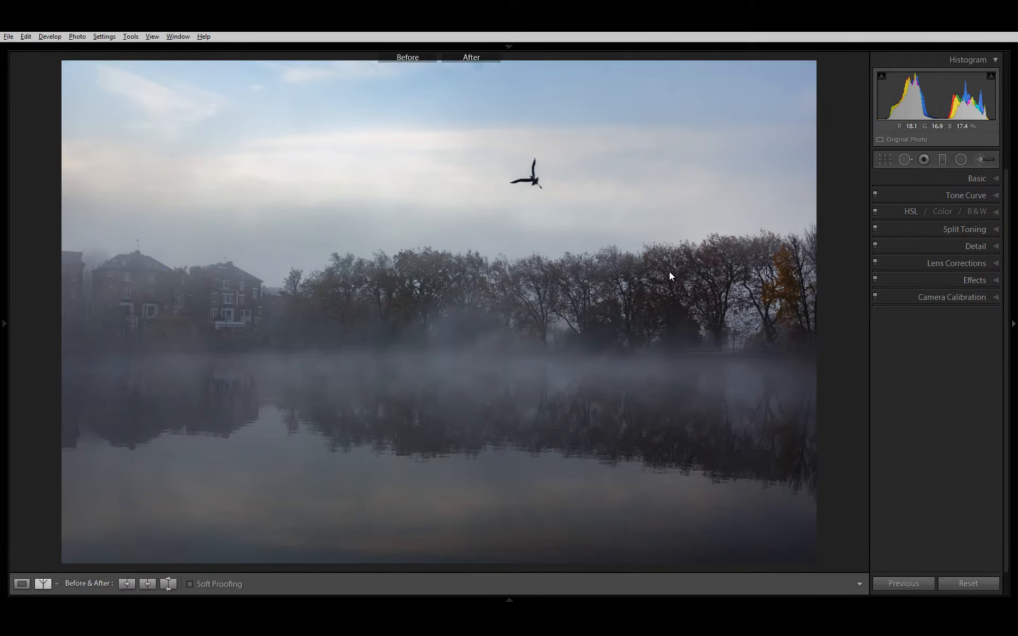
{"action": "key", "text": "shift+y"}
{"action": "key", "text": "shift+y"}
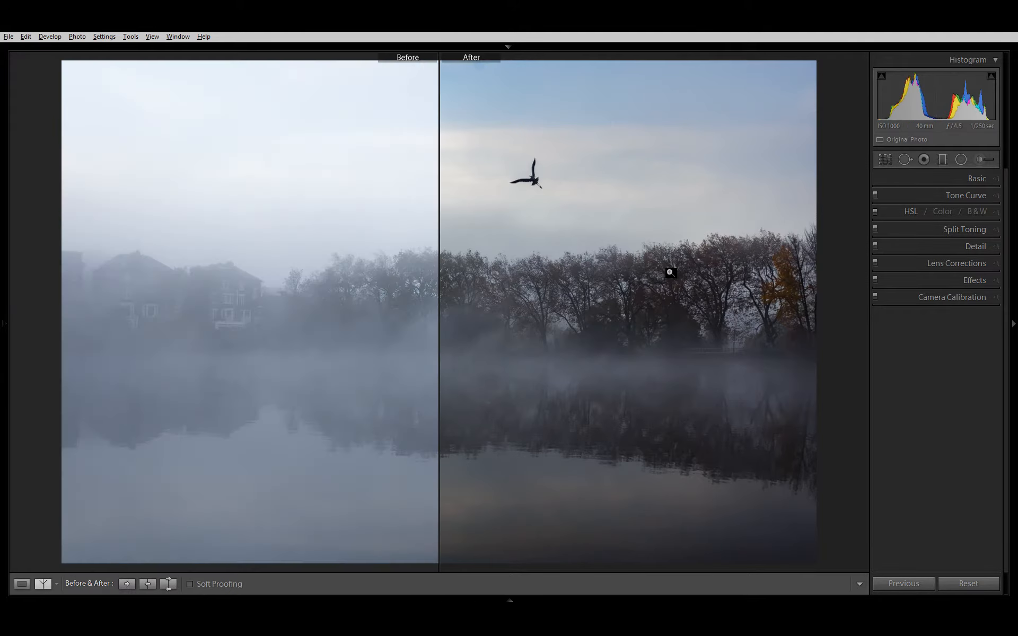
{"action": "key", "text": "shift+y"}
{"action": "key", "text": "shift+y"}
{"action": "key", "text": "y"}
{"action": "key", "text": "y"}
{"action": "key", "text": "y"}
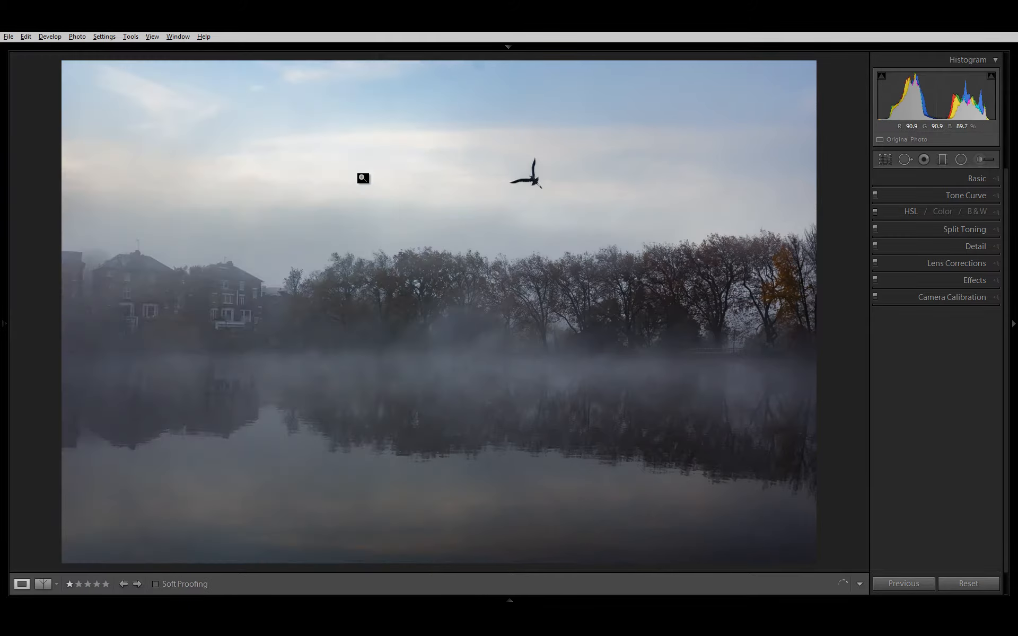
{"action": "key", "text": "y"}
{"action": "key", "text": "y"}
Step: Try Blue saturation at -100, inspect the orange tree up close, and set Blue saturation to +9
{"action": "left_click", "coordinate": [908, 213]}
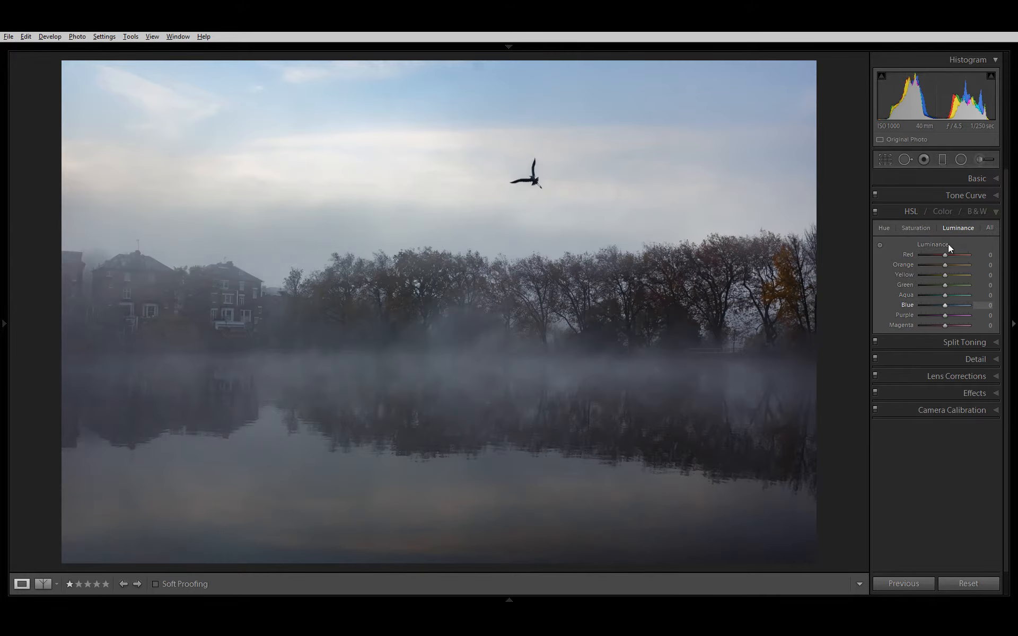
{"action": "left_click", "coordinate": [918, 230]}
{"action": "left_click_drag", "start_coordinate": [986, 310], "coordinate": [866, 293]}
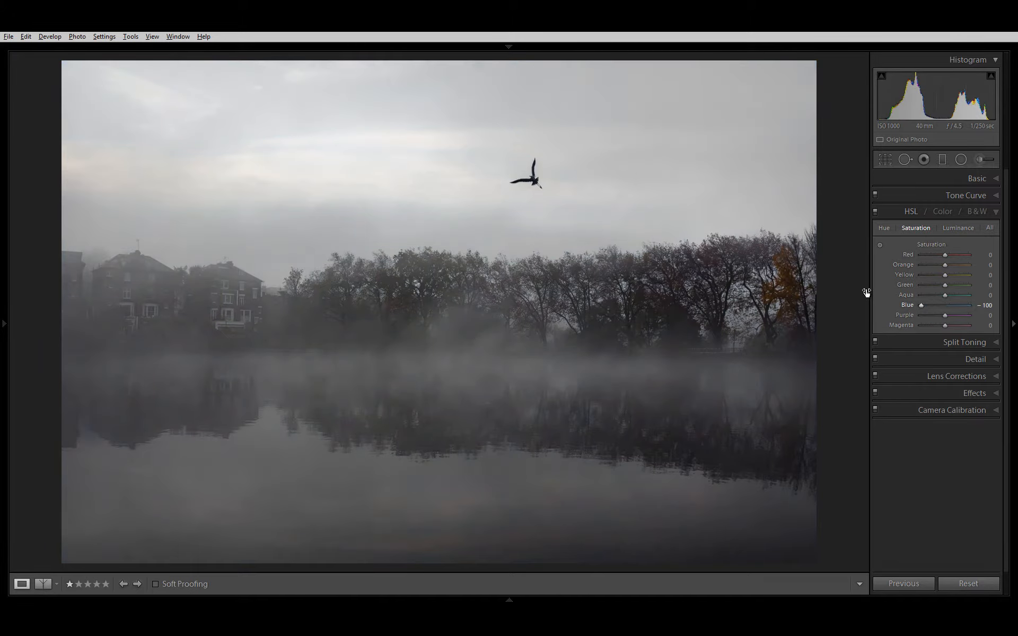
{"action": "left_click", "coordinate": [774, 278]}
{"action": "left_click_drag", "start_coordinate": [816, 327], "coordinate": [631, 291]}
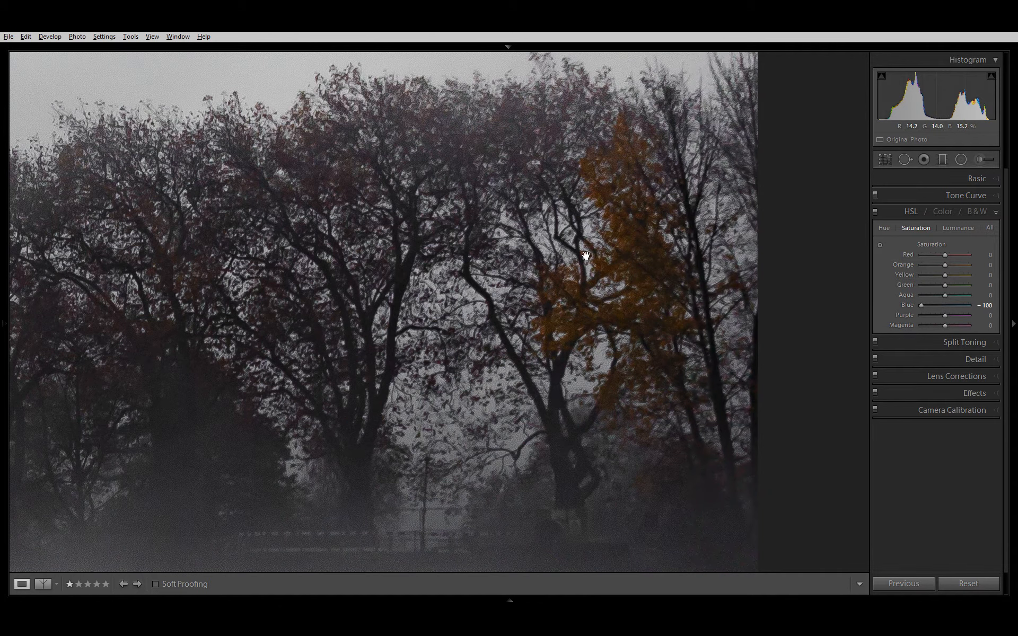
{"action": "left_click", "coordinate": [946, 306]}
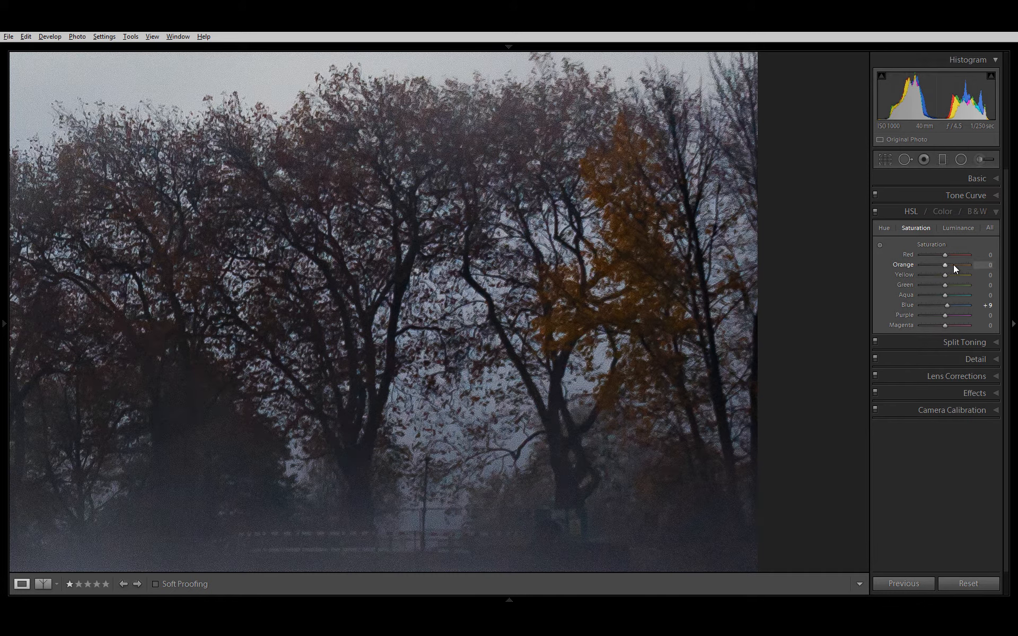
Step: Try a lower Orange saturation on the autumn trees, reset it to 0, and show the whole photo again
{"action": "left_click_drag", "start_coordinate": [946, 265], "coordinate": [911, 278]}
{"action": "double_click", "coordinate": [946, 268]}
{"action": "left_click", "coordinate": [591, 266]}
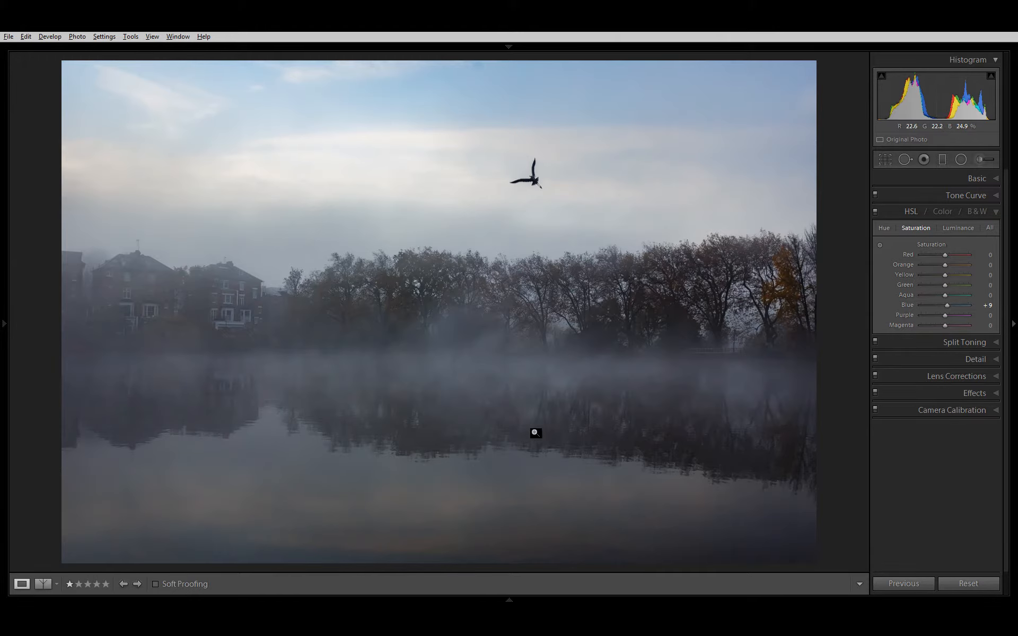
Step: Try the photo's overall Clarity at +100 and bring it back to +2
{"action": "left_click", "coordinate": [978, 178]}
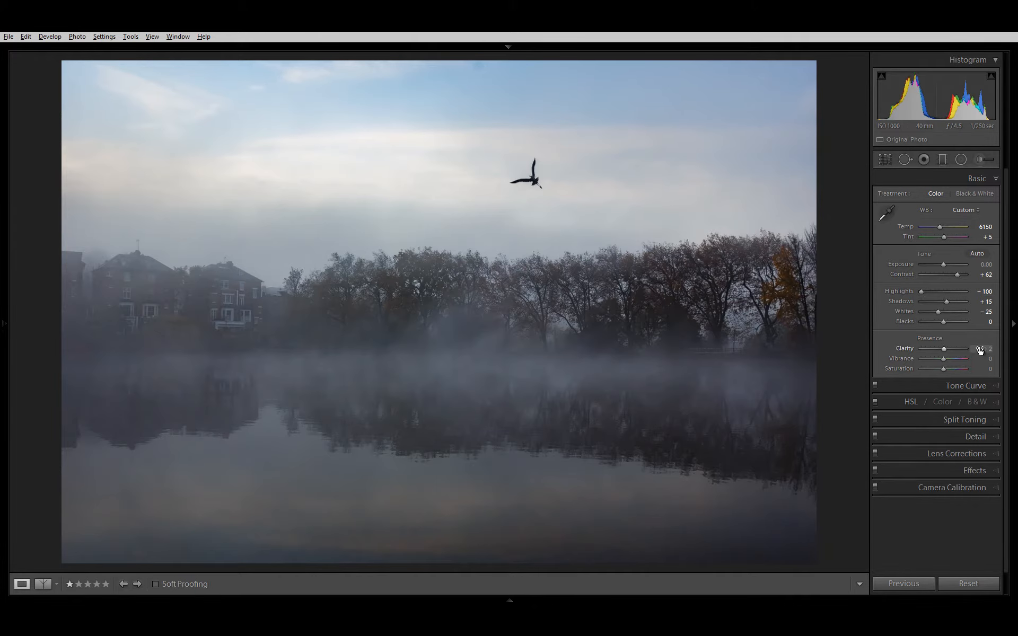
{"action": "left_click_drag", "start_coordinate": [979, 350], "coordinate": [998, 353]}
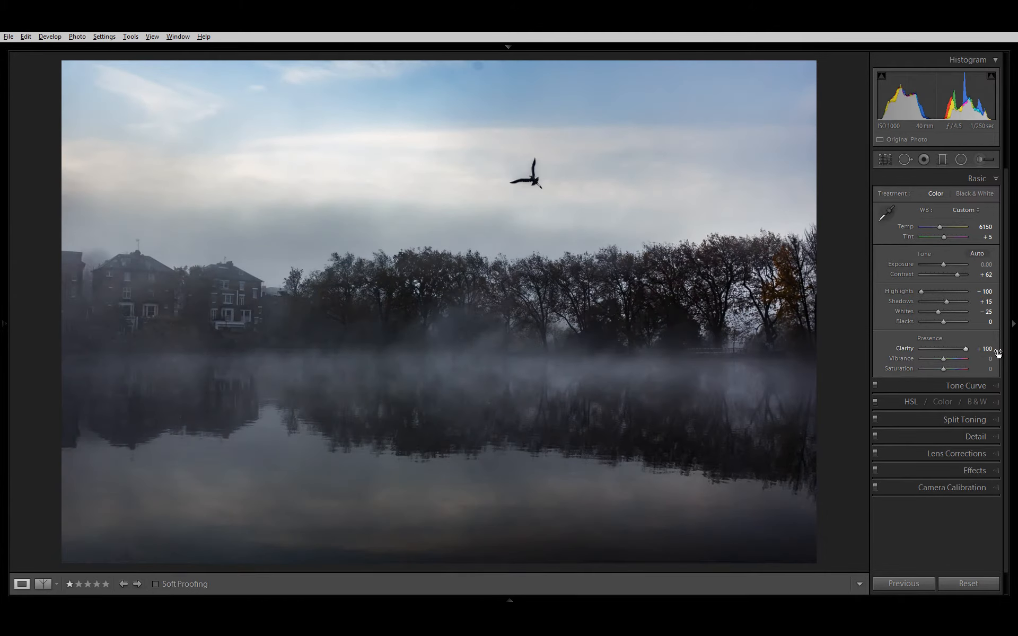
{"action": "left_click_drag", "start_coordinate": [998, 353], "coordinate": [907, 349]}
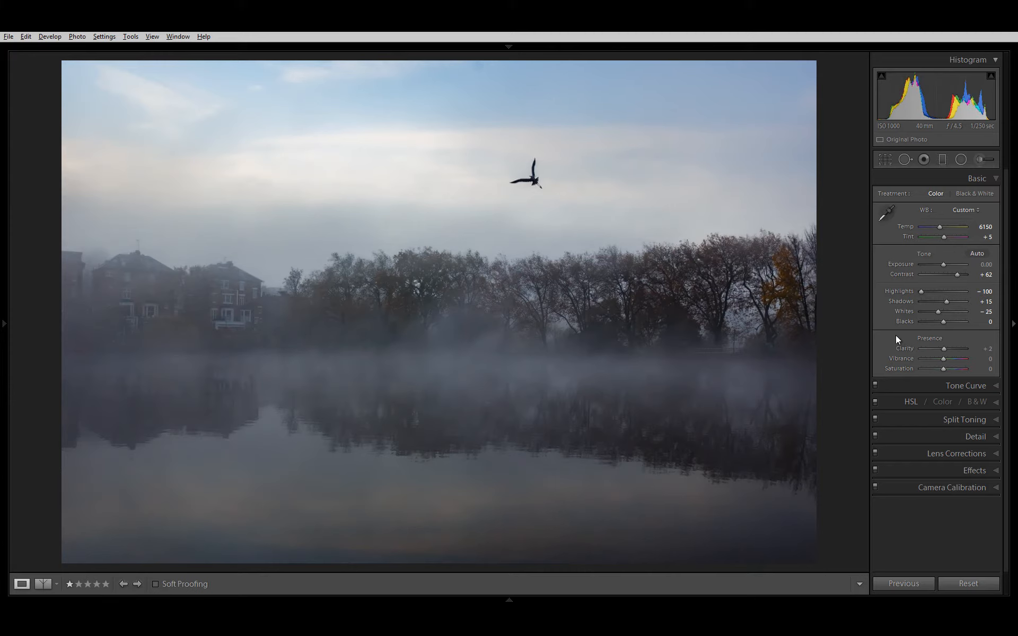
Step: Add a horizontal graduated filter over the lake, fading upward from the photo's lower edge to the lower part of the trees
{"action": "left_click", "coordinate": [942, 159]}
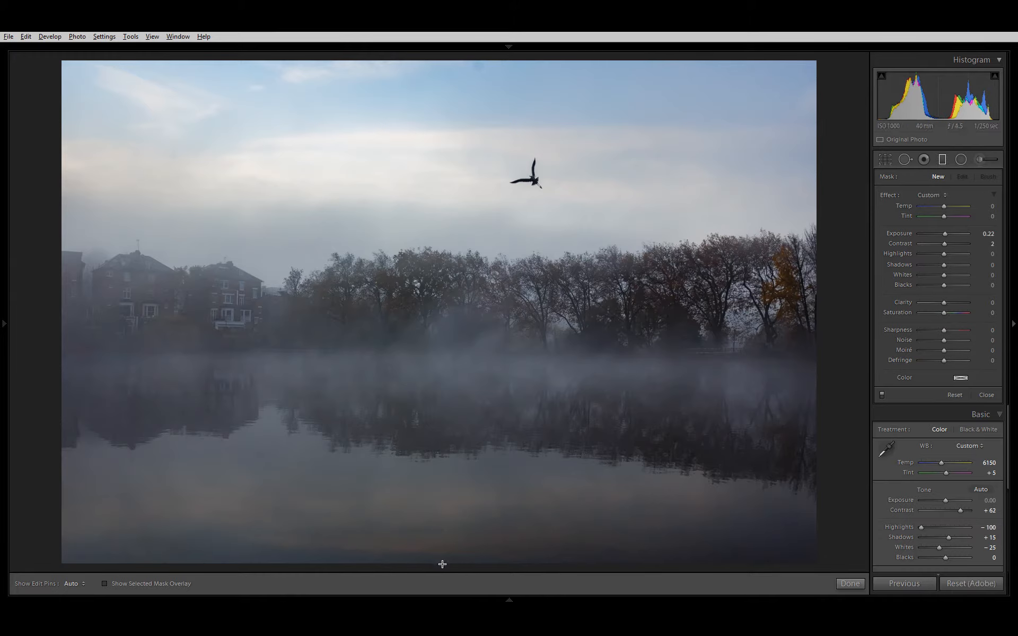
{"action": "left_click_drag", "start_coordinate": [441, 562], "coordinate": [519, 329]}
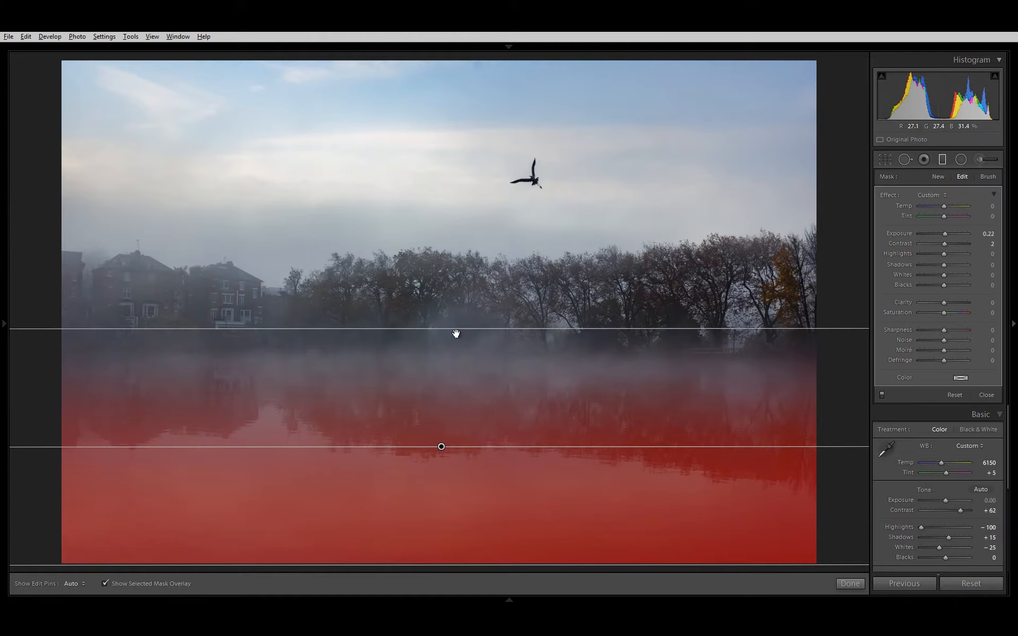
{"action": "left_click_drag", "start_coordinate": [455, 331], "coordinate": [453, 317]}
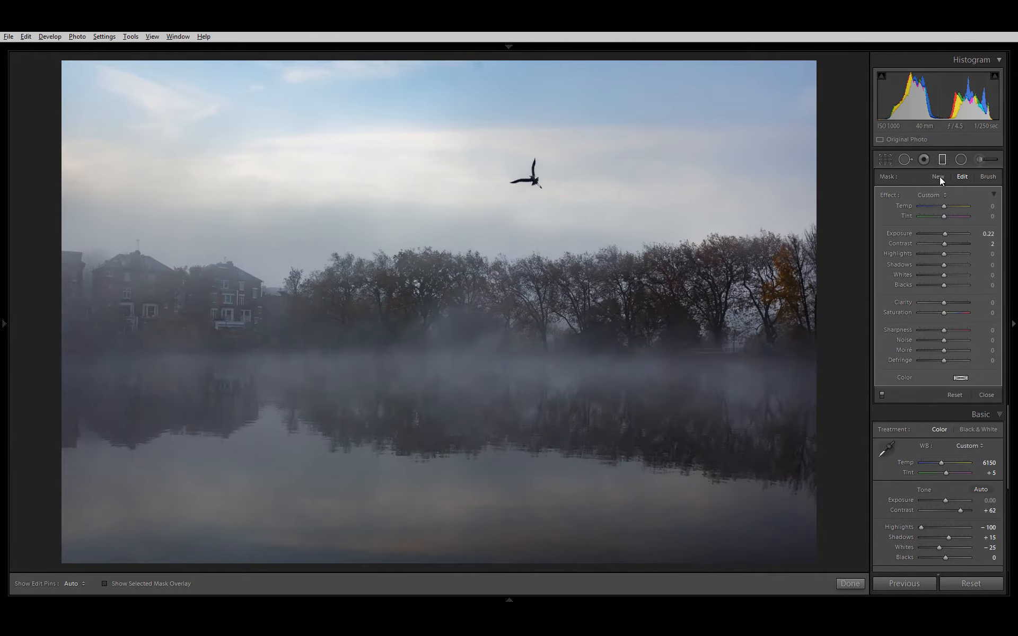
Step: Reset the lake filter's Exposure to 0, and set its Clarity to 71 and Contrast to 48
{"action": "double_click", "coordinate": [901, 232]}
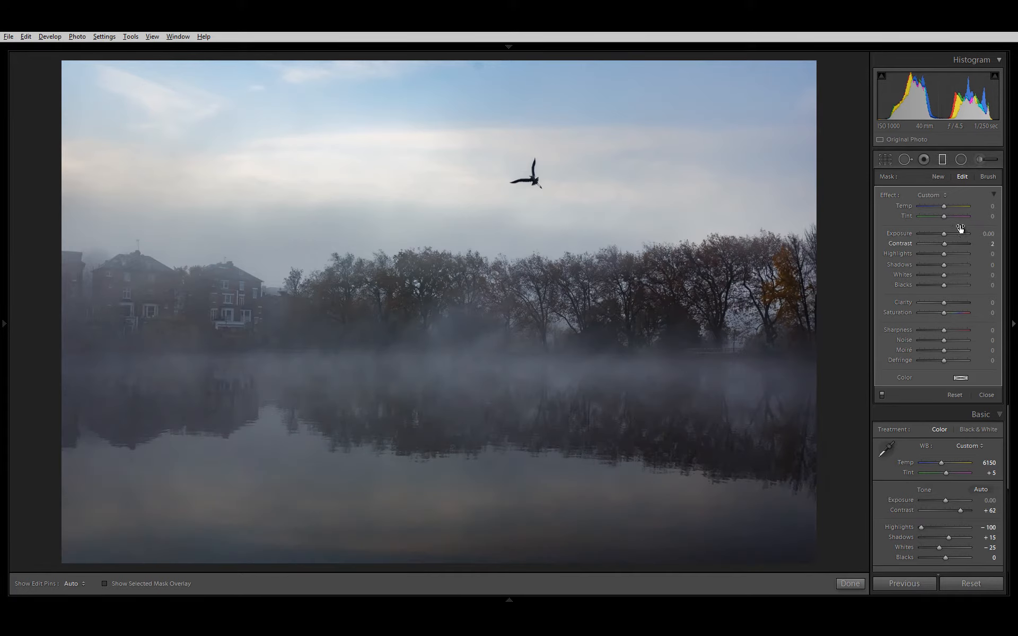
{"action": "double_click", "coordinate": [898, 244]}
{"action": "left_click_drag", "start_coordinate": [902, 302], "coordinate": [928, 300]}
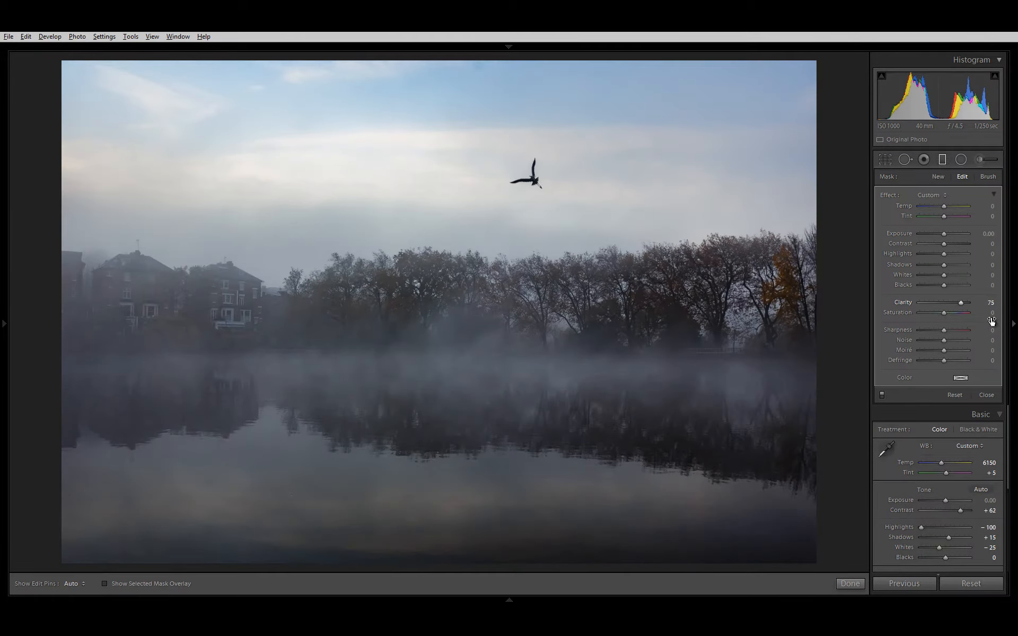
{"action": "left_click_drag", "start_coordinate": [991, 321], "coordinate": [990, 321]}
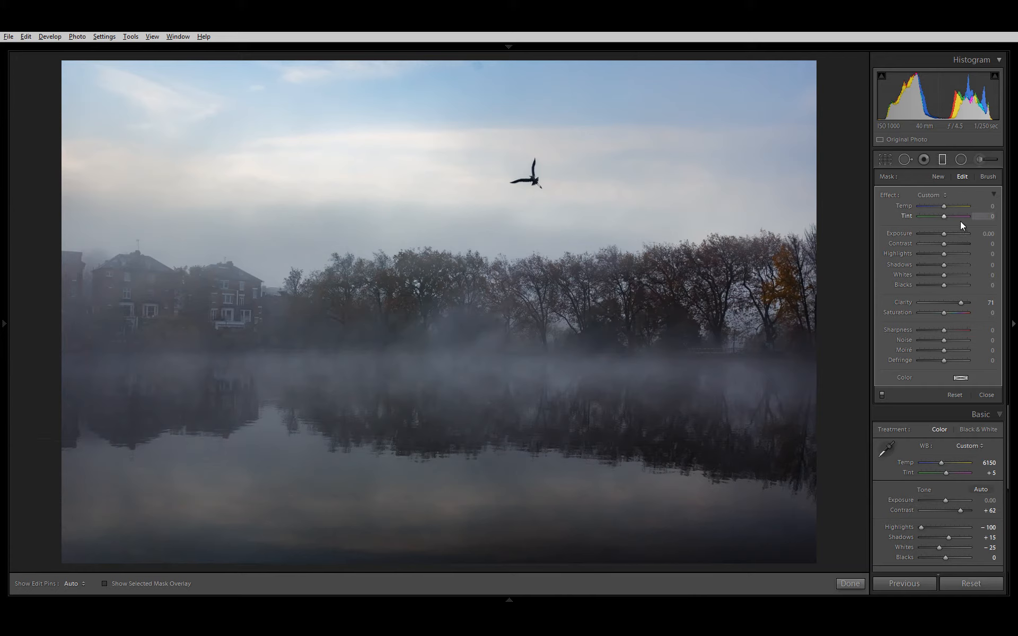
{"action": "left_click_drag", "start_coordinate": [986, 238], "coordinate": [1012, 229]}
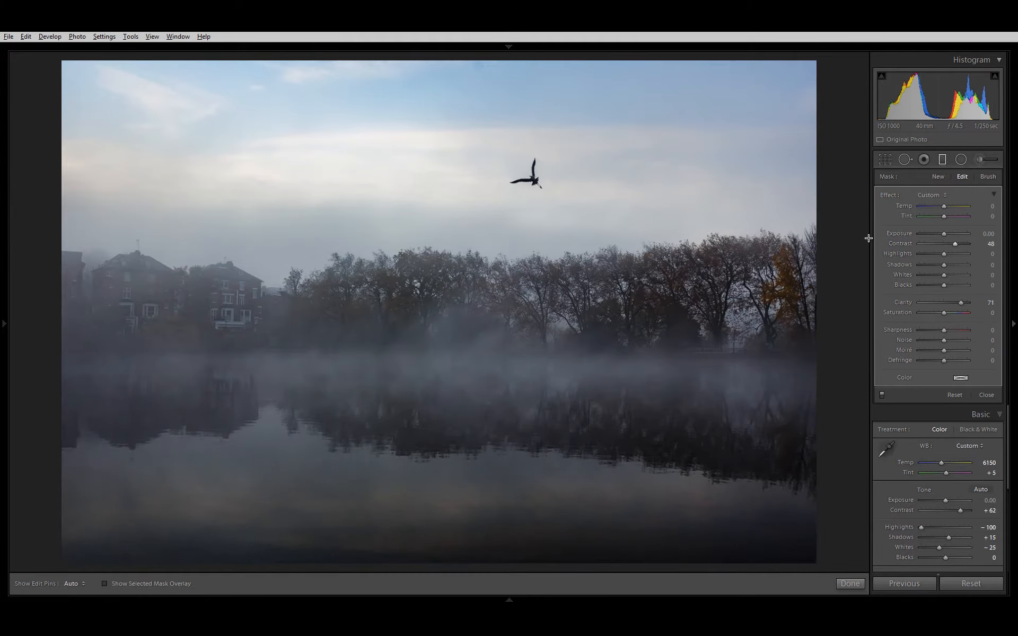
Step: Compare the lake with and without the graduated filter, leaving the filter enabled
{"action": "key", "text": "shift+y"}
{"action": "key", "text": "shift+y"}
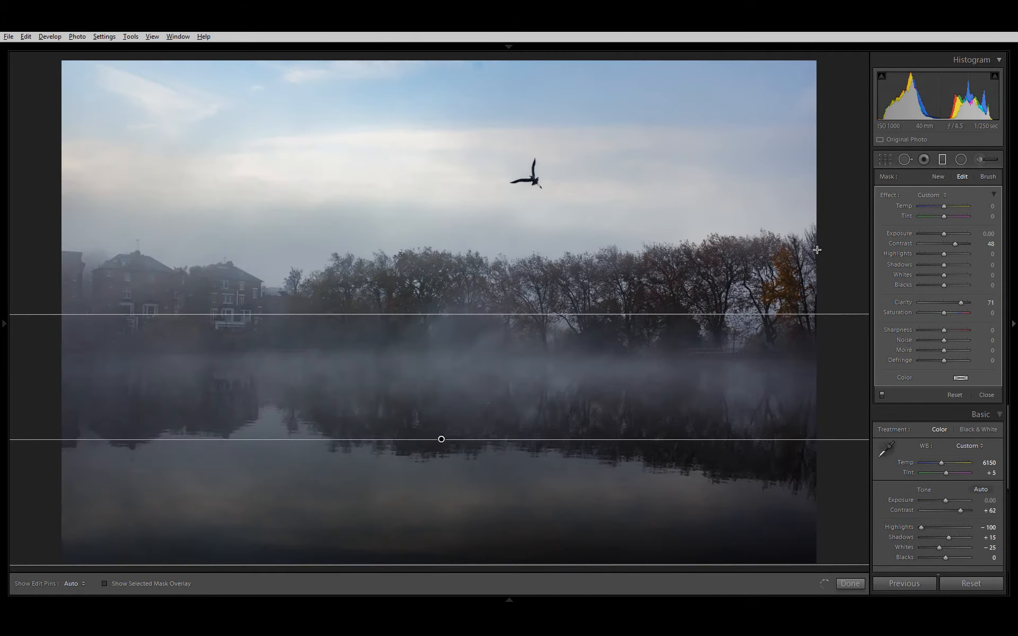
{"action": "key", "text": "shift+y"}
{"action": "key", "text": "shift+y"}
{"action": "left_click", "coordinate": [882, 395]}
{"action": "left_click", "coordinate": [882, 394]}
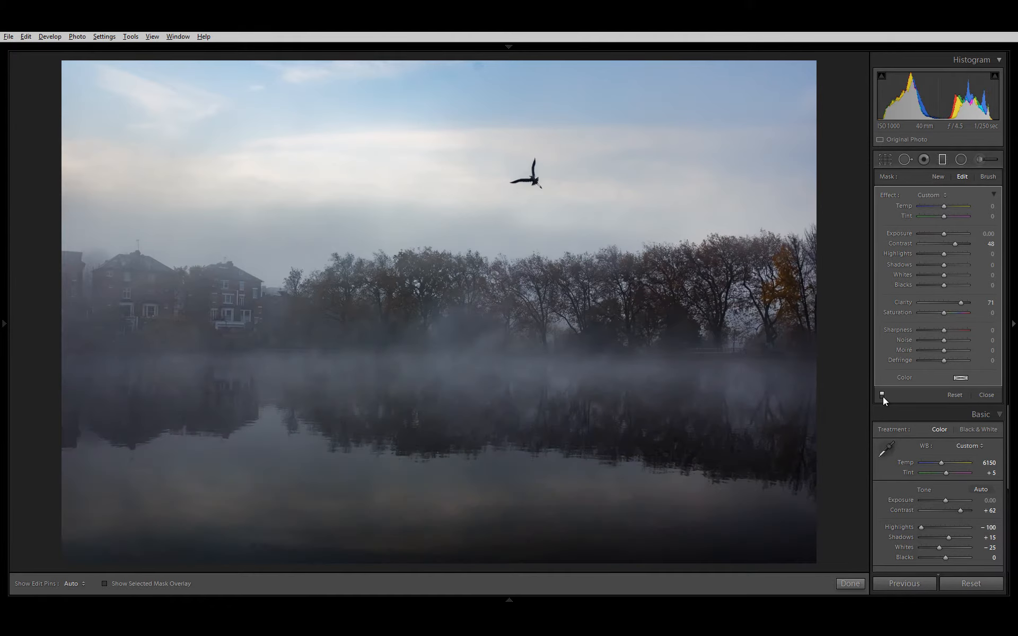
{"action": "left_click", "coordinate": [882, 395]}
{"action": "left_click", "coordinate": [882, 395]}
Step: Set the lake filter's Shadows to 58, Whites to 14 and Highlights to 80, and compare the result with the filter off
{"action": "left_click_drag", "start_coordinate": [944, 265], "coordinate": [953, 265]}
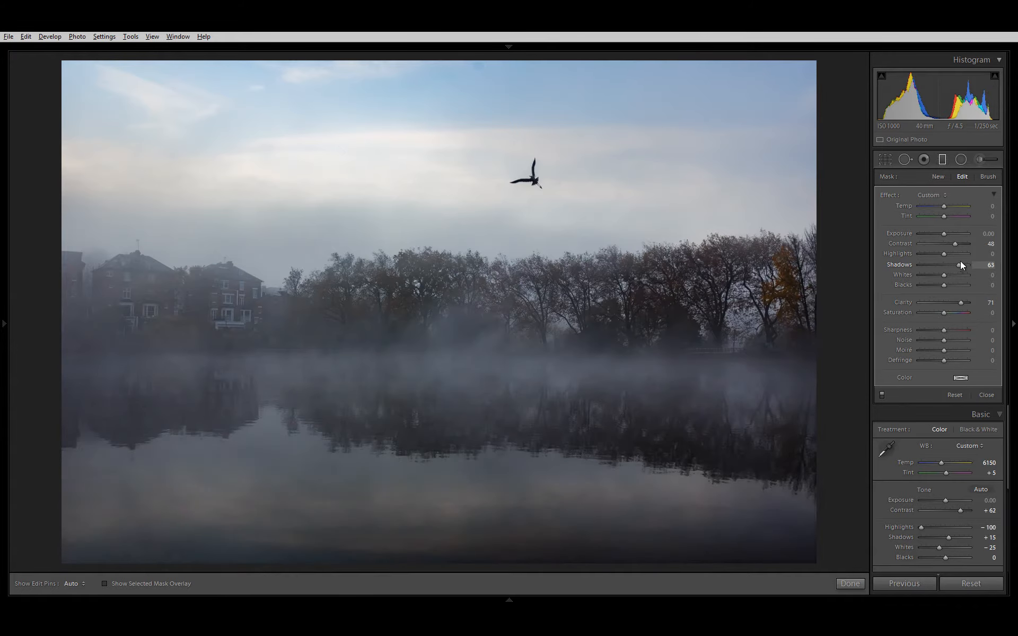
{"action": "left_click_drag", "start_coordinate": [961, 263], "coordinate": [960, 264]}
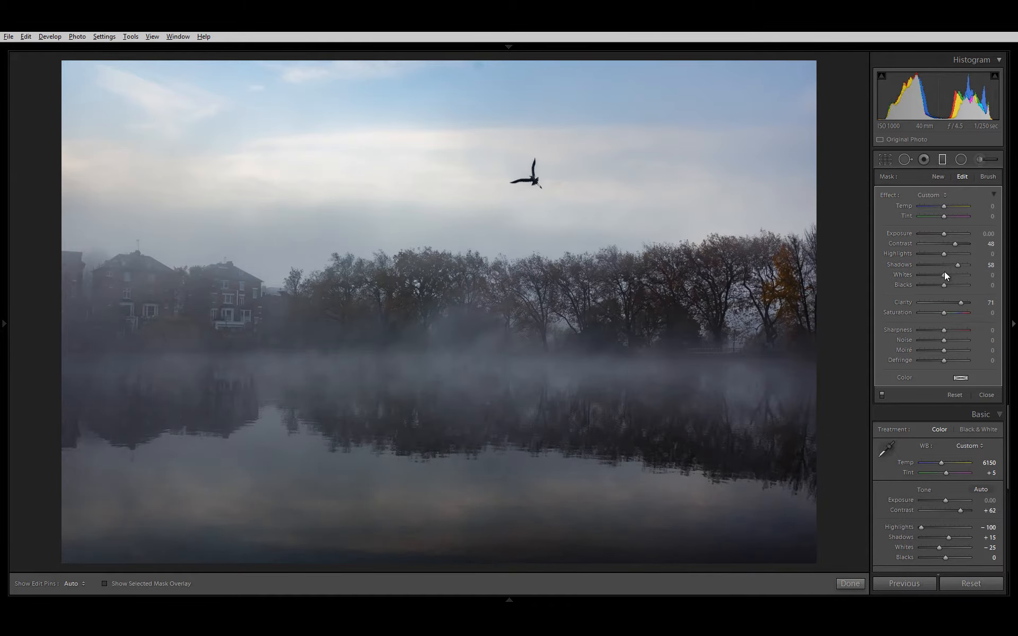
{"action": "mouse_move", "coordinate": [946, 275]}
{"action": "left_mouse_down"}
{"action": "mouse_move", "coordinate": [955, 269]}
{"action": "mouse_move", "coordinate": [934, 276]}
{"action": "mouse_move", "coordinate": [940, 287]}
{"action": "mouse_move", "coordinate": [930, 291]}
{"action": "mouse_move", "coordinate": [939, 288]}
{"action": "left_mouse_up"}
{"action": "double_click", "coordinate": [902, 281]}
{"action": "left_click_drag", "start_coordinate": [967, 254], "coordinate": [903, 252]}
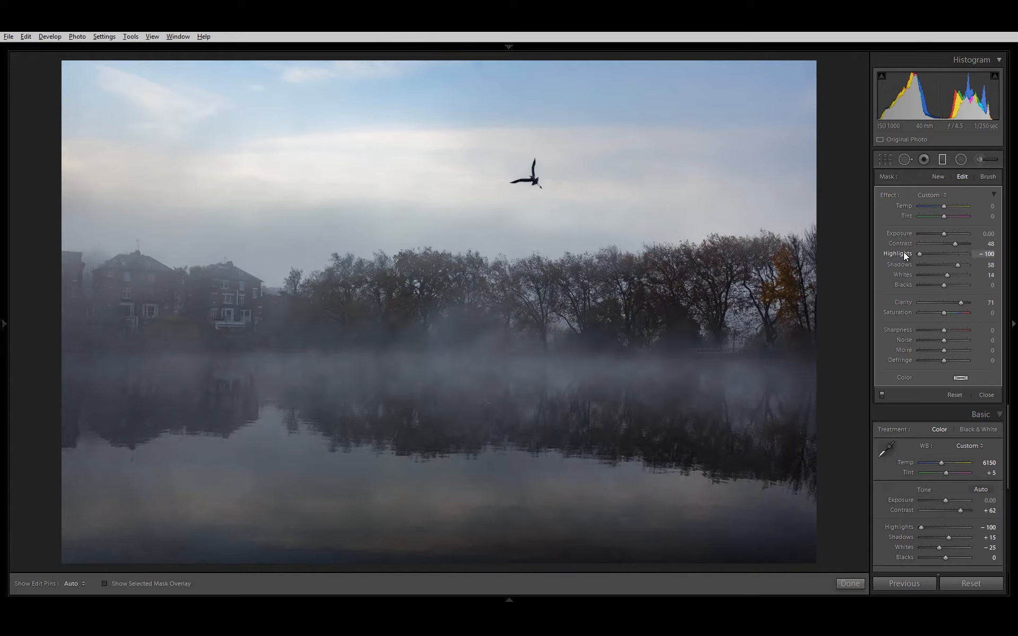
{"action": "mouse_move", "coordinate": [972, 258]}
{"action": "left_mouse_down"}
{"action": "mouse_move", "coordinate": [1007, 258]}
{"action": "mouse_move", "coordinate": [966, 257]}
{"action": "left_mouse_up"}
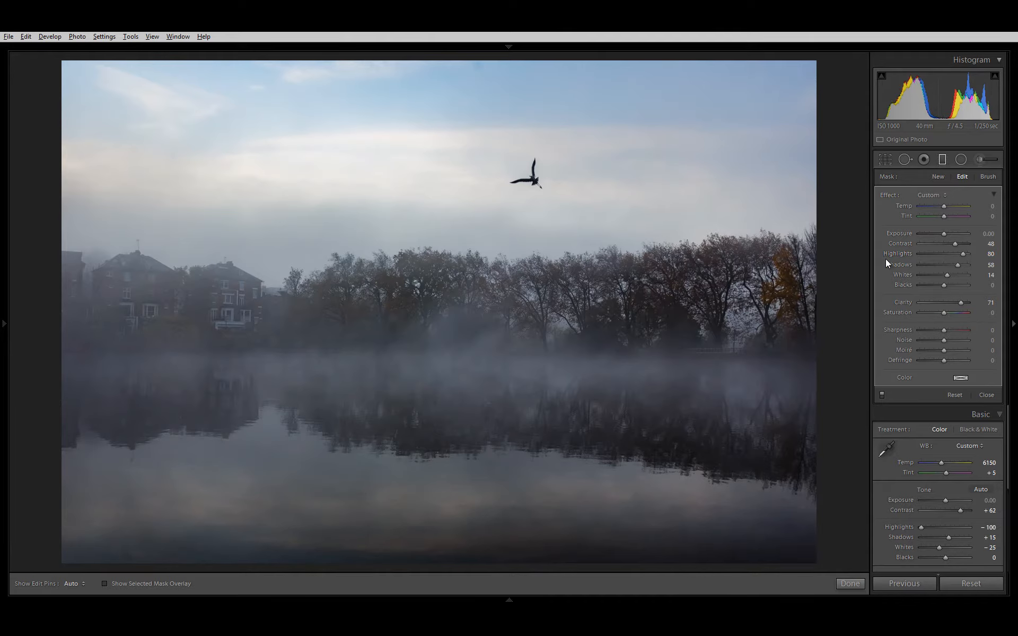
{"action": "left_click", "coordinate": [881, 396]}
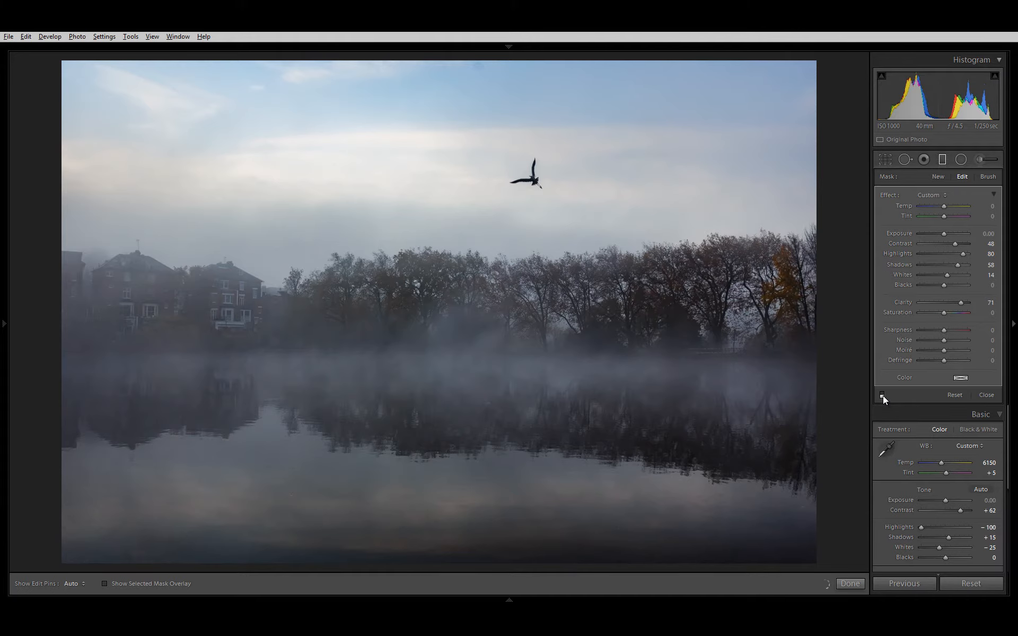
{"action": "left_click", "coordinate": [882, 395]}
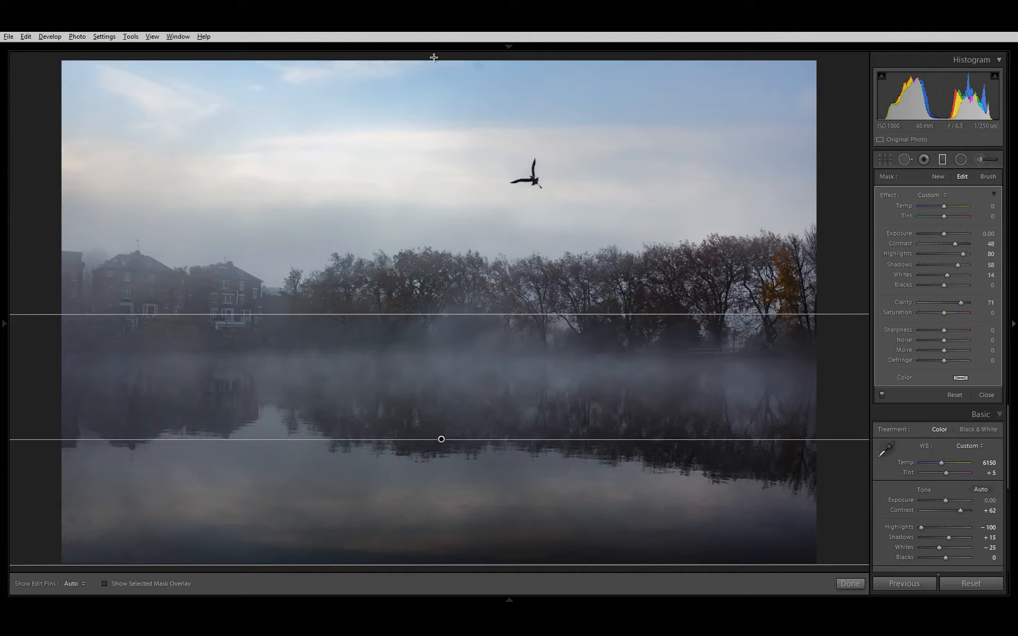
Step: Add a second horizontal graduated filter over the sky, fading downward from the photo's upper edge to the treetops
{"action": "left_click_drag", "start_coordinate": [433, 58], "coordinate": [433, 247]}
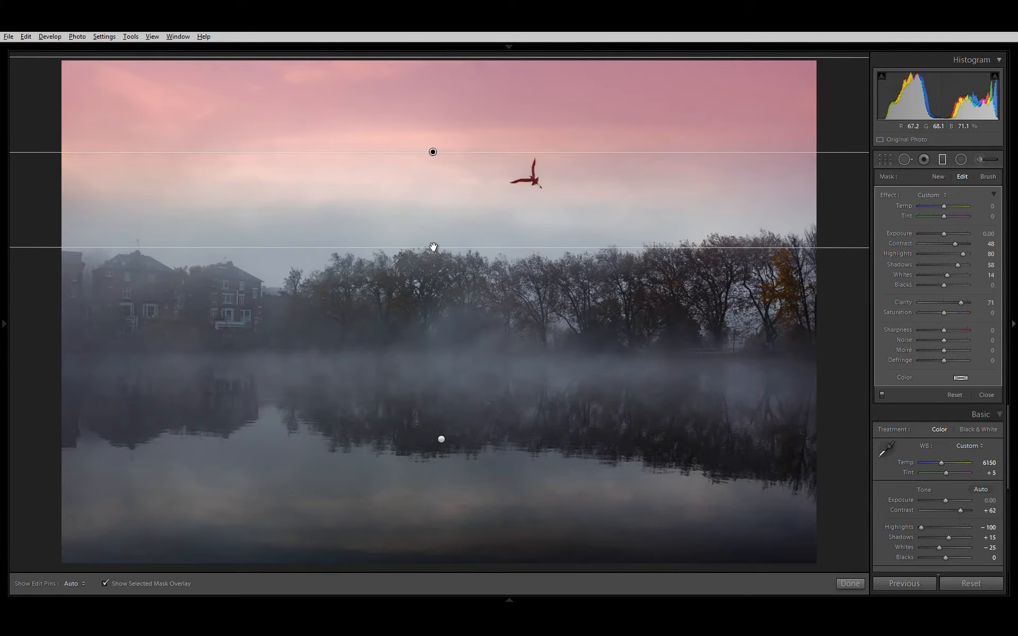
{"action": "mouse_move", "coordinate": [433, 246]}
{"action": "left_mouse_down"}
{"action": "mouse_move", "coordinate": [433, 276]}
{"action": "mouse_move", "coordinate": [435, 256]}
{"action": "left_mouse_up"}
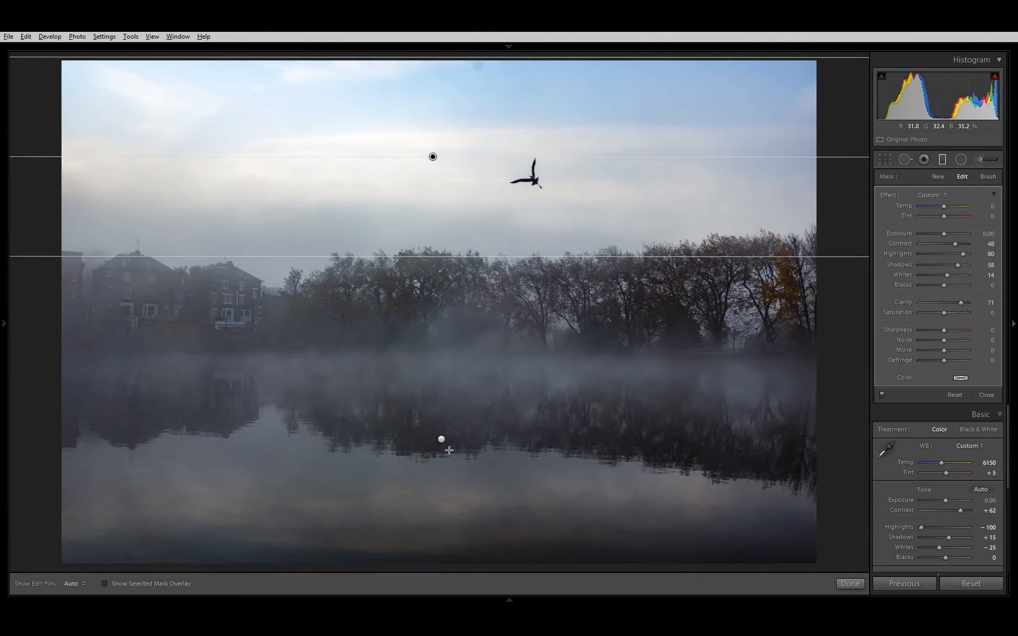
{"action": "left_click", "coordinate": [440, 441]}
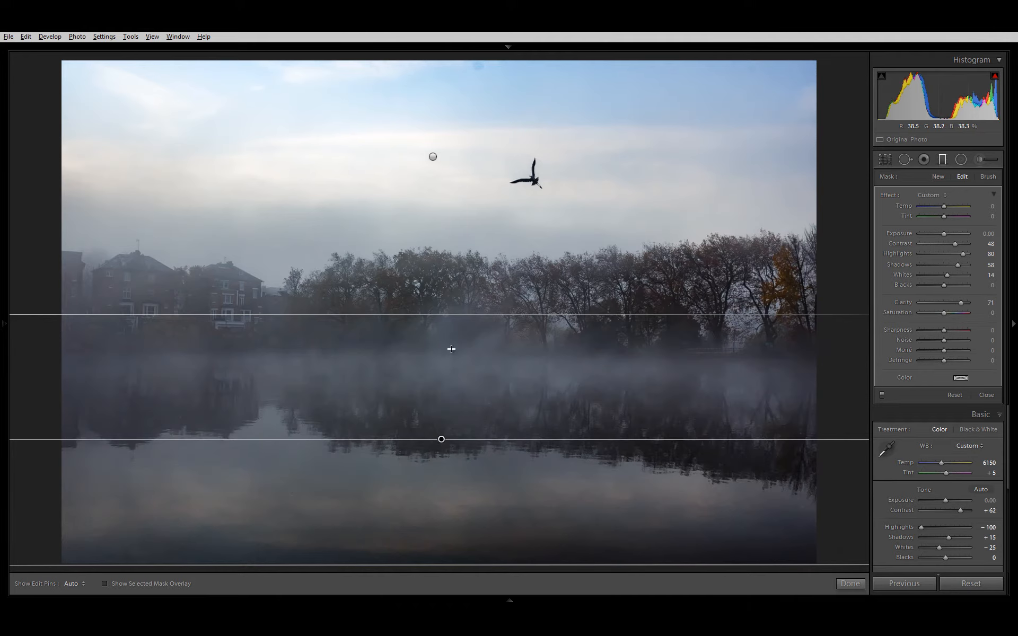
Step: Set the sky filter's Exposure to -0.20, Contrast to -19, Highlights to -34, Shadows to 3 and Blacks to -3, and compare with filters off
{"action": "left_click", "coordinate": [434, 158]}
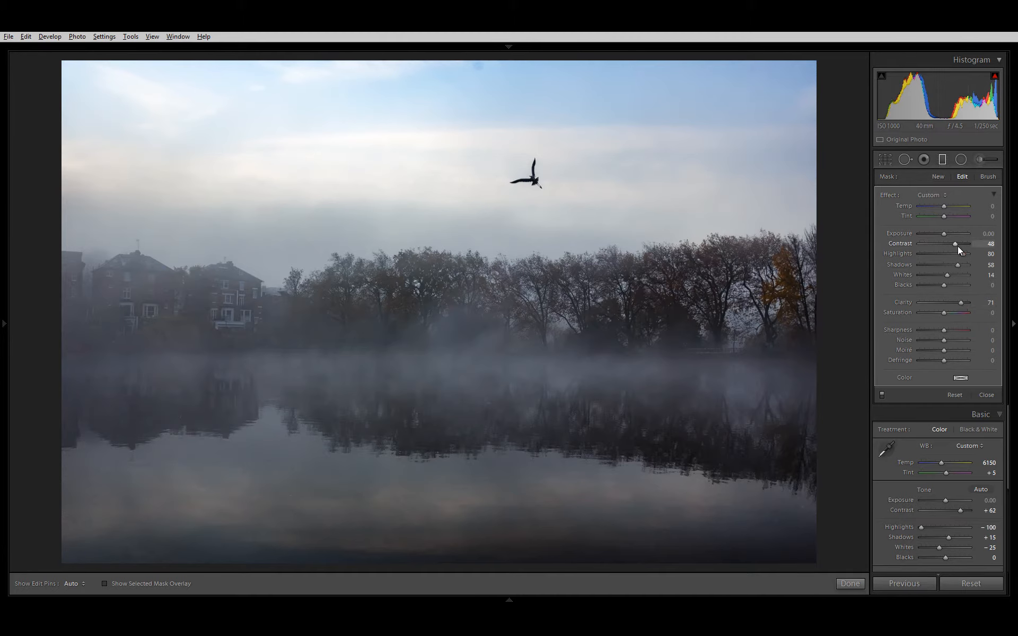
{"action": "left_click_drag", "start_coordinate": [963, 252], "coordinate": [934, 264]}
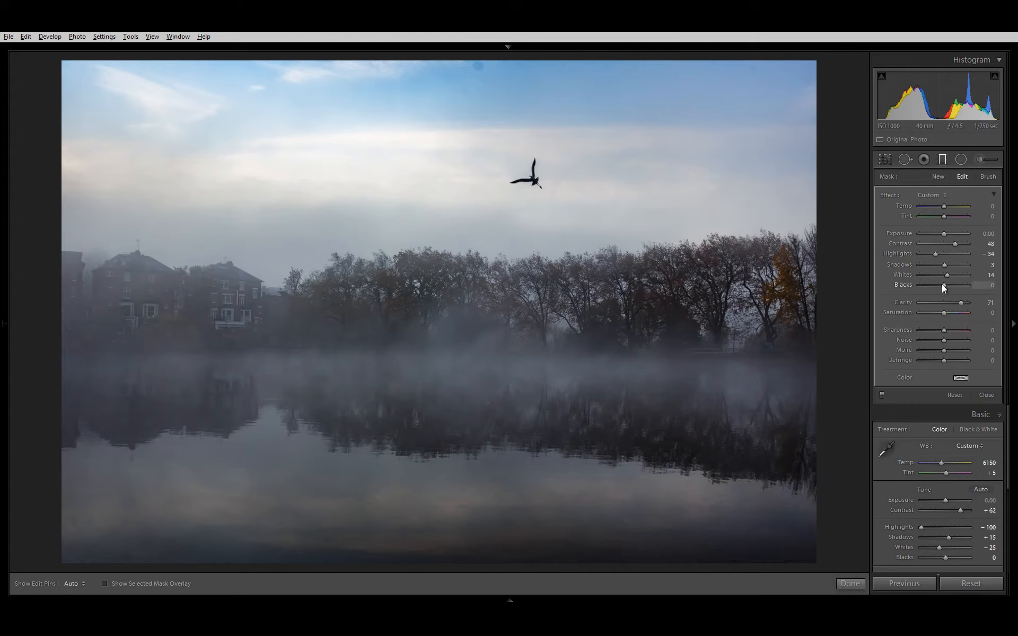
{"action": "mouse_move", "coordinate": [943, 288]}
{"action": "left_mouse_down"}
{"action": "mouse_move", "coordinate": [910, 305]}
{"action": "mouse_move", "coordinate": [943, 298]}
{"action": "left_mouse_up"}
{"action": "left_click_drag", "start_coordinate": [952, 244], "coordinate": [981, 242]}
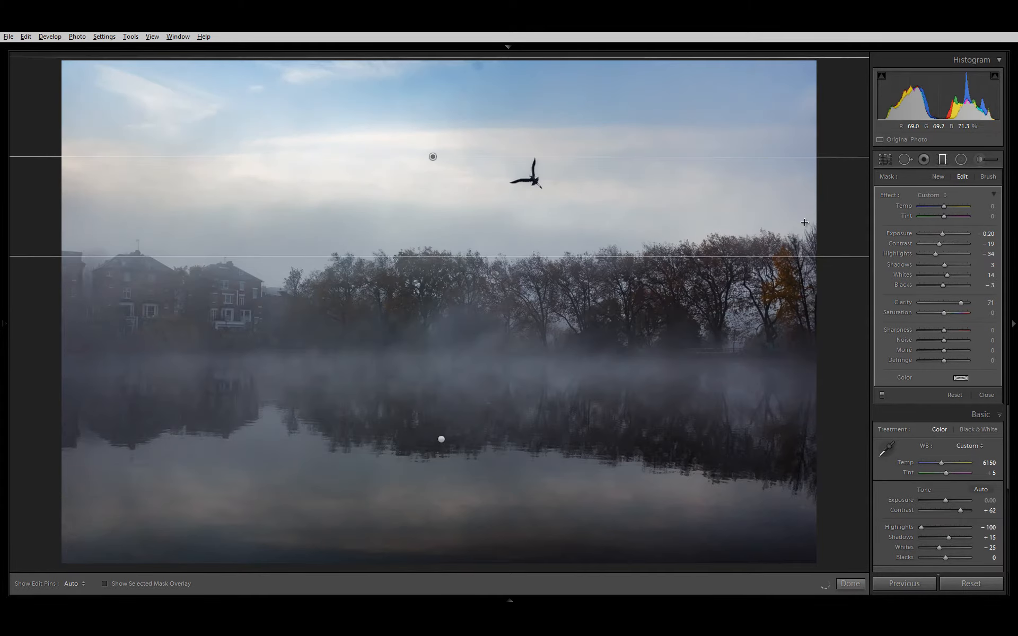
{"action": "left_click", "coordinate": [882, 394]}
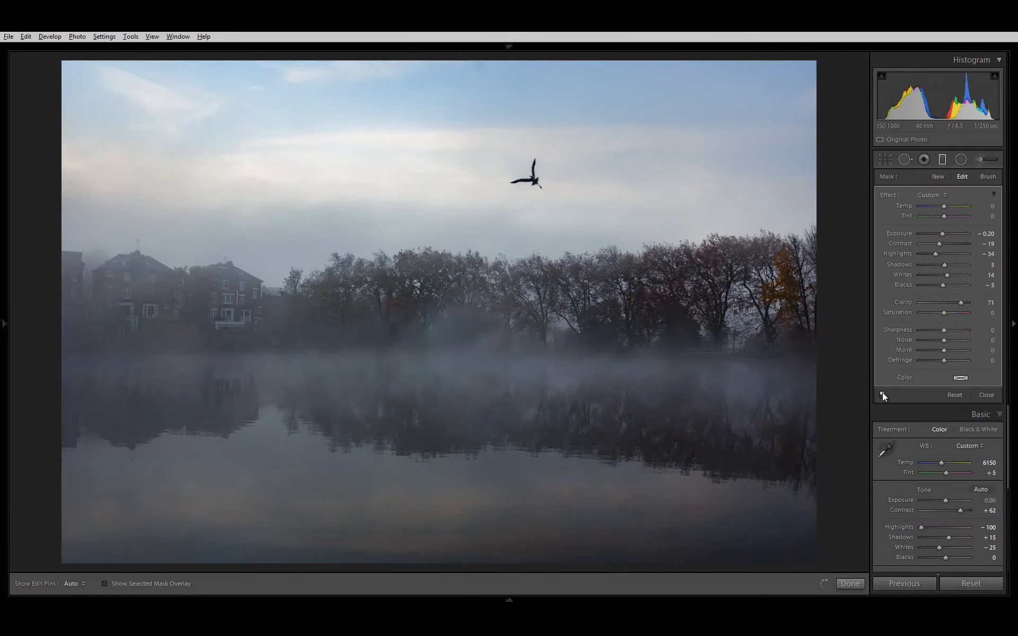
{"action": "left_click", "coordinate": [882, 394]}
{"action": "left_click", "coordinate": [882, 394]}
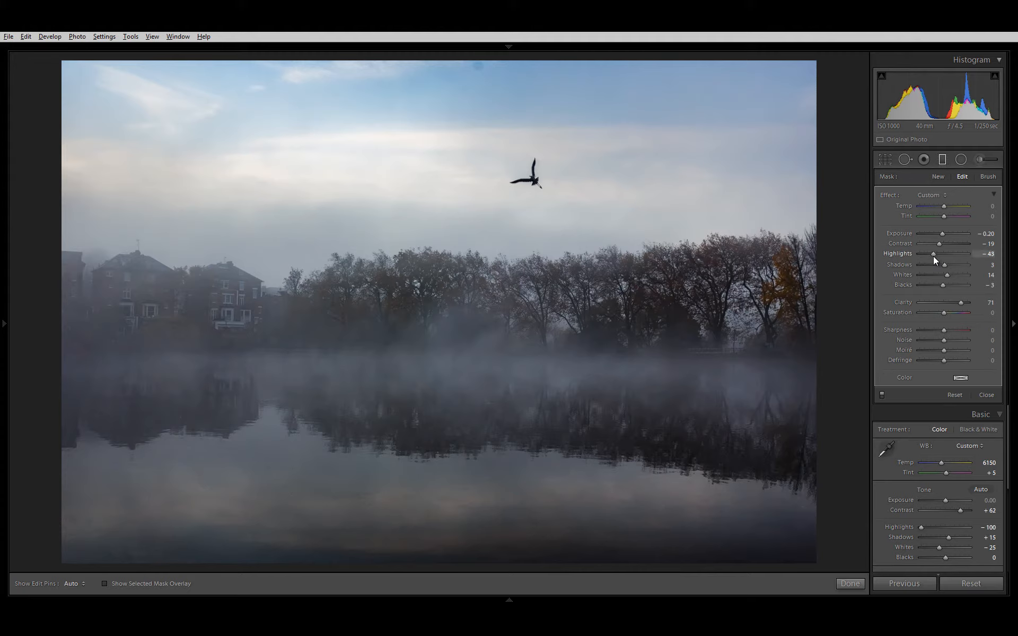
Step: Set the sky filter's Highlights to -100, compare with the filters off, and close the graduated filter with the filters enabled
{"action": "mouse_move", "coordinate": [922, 268]}
{"action": "left_mouse_down"}
{"action": "mouse_move", "coordinate": [955, 256]}
{"action": "mouse_move", "coordinate": [938, 278]}
{"action": "mouse_move", "coordinate": [917, 265]}
{"action": "left_mouse_up"}
{"action": "left_click", "coordinate": [881, 395]}
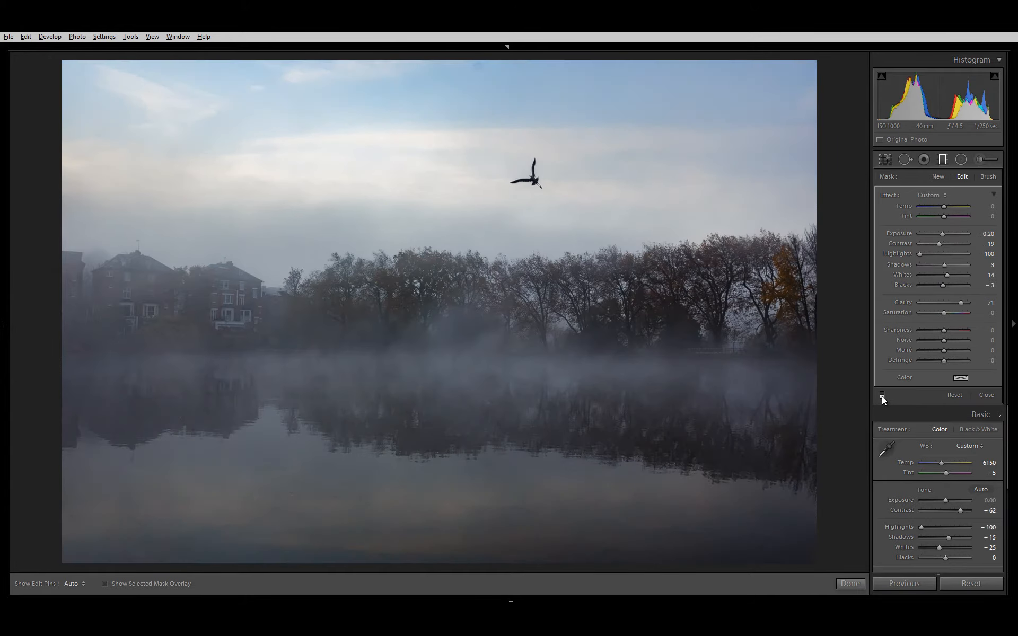
{"action": "left_click", "coordinate": [882, 395]}
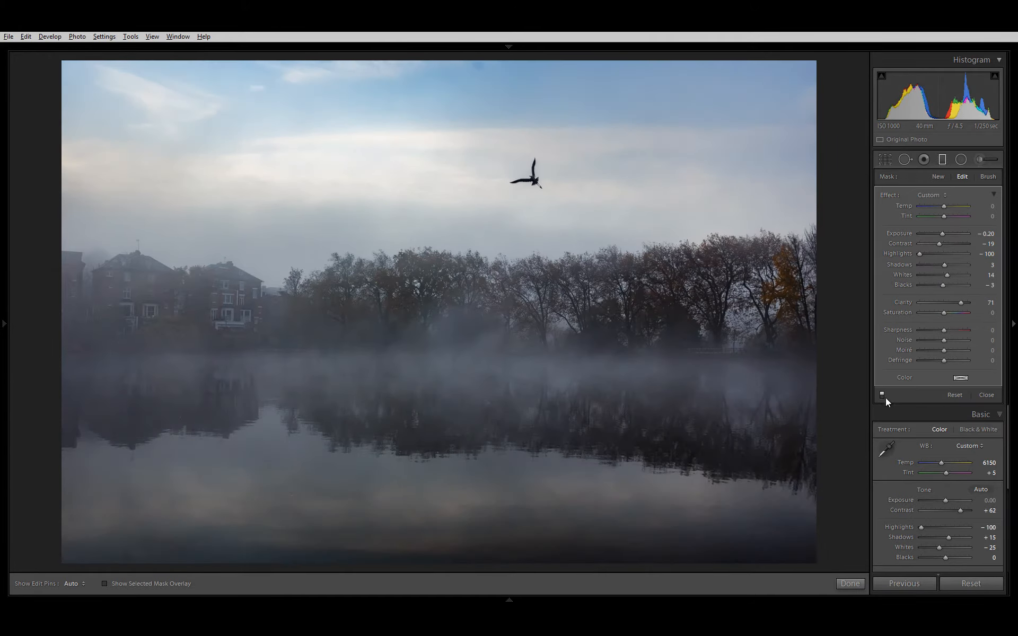
{"action": "left_click", "coordinate": [986, 396]}
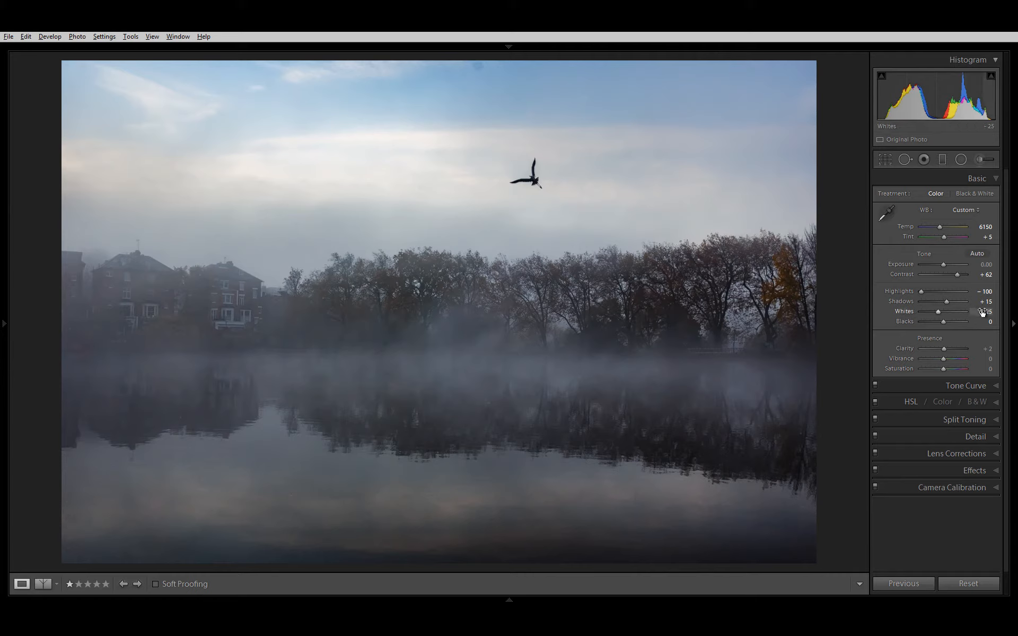
Step: Set the photo's global Whites to -32 and Exposure to -0.40, and inspect the bright clouds up close
{"action": "mouse_move", "coordinate": [982, 313]}
{"action": "left_mouse_down"}
{"action": "mouse_move", "coordinate": [939, 322]}
{"action": "mouse_move", "coordinate": [975, 313]}
{"action": "left_mouse_up"}
{"action": "left_click_drag", "start_coordinate": [986, 266], "coordinate": [984, 269]}
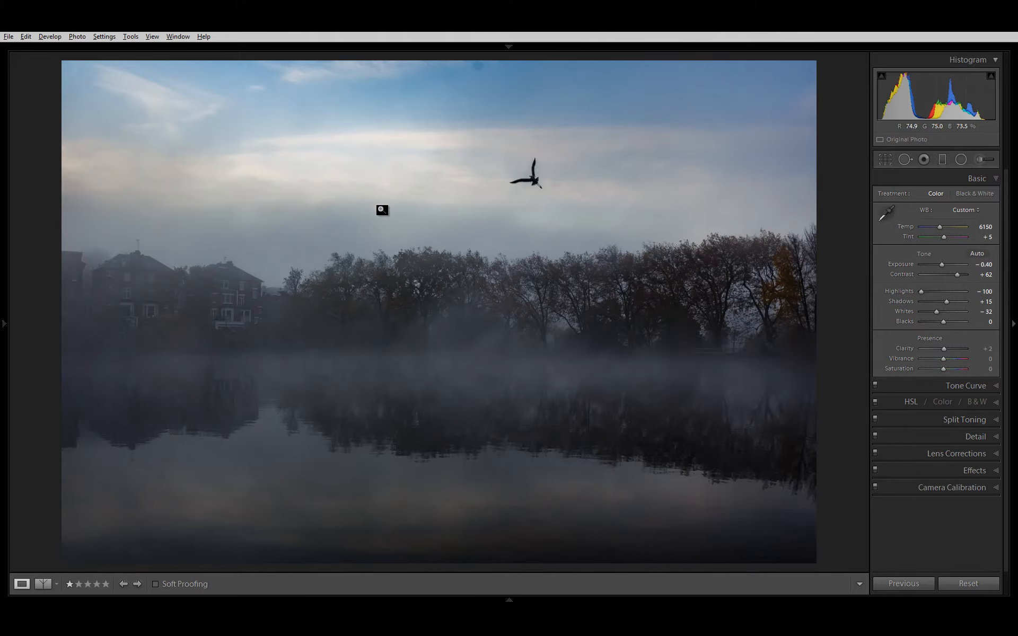
{"action": "left_click", "coordinate": [343, 192]}
{"action": "left_click_drag", "start_coordinate": [340, 170], "coordinate": [371, 264]}
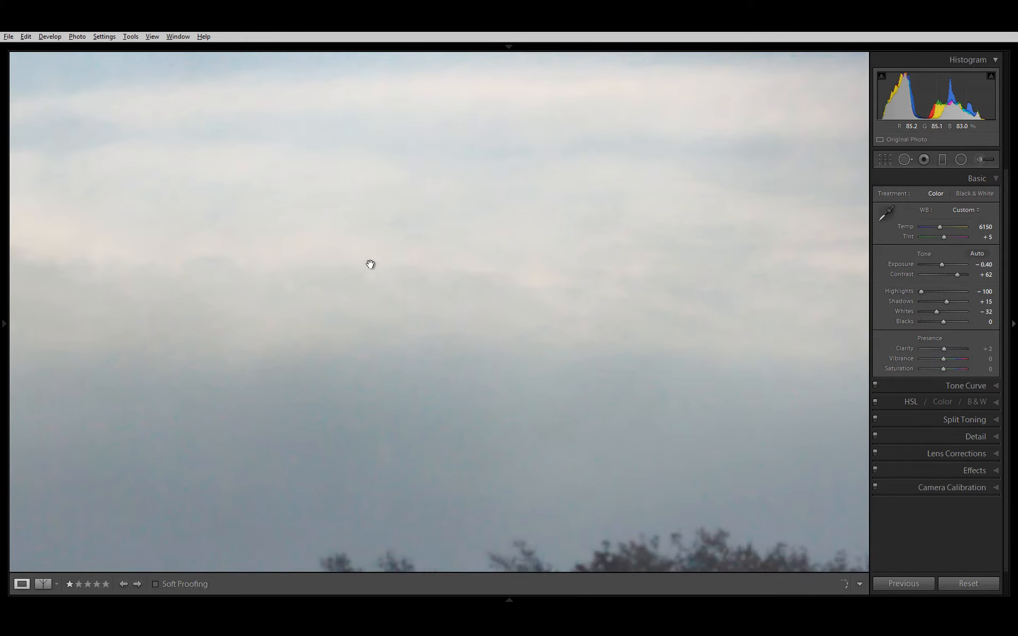
{"action": "left_click", "coordinate": [374, 285]}
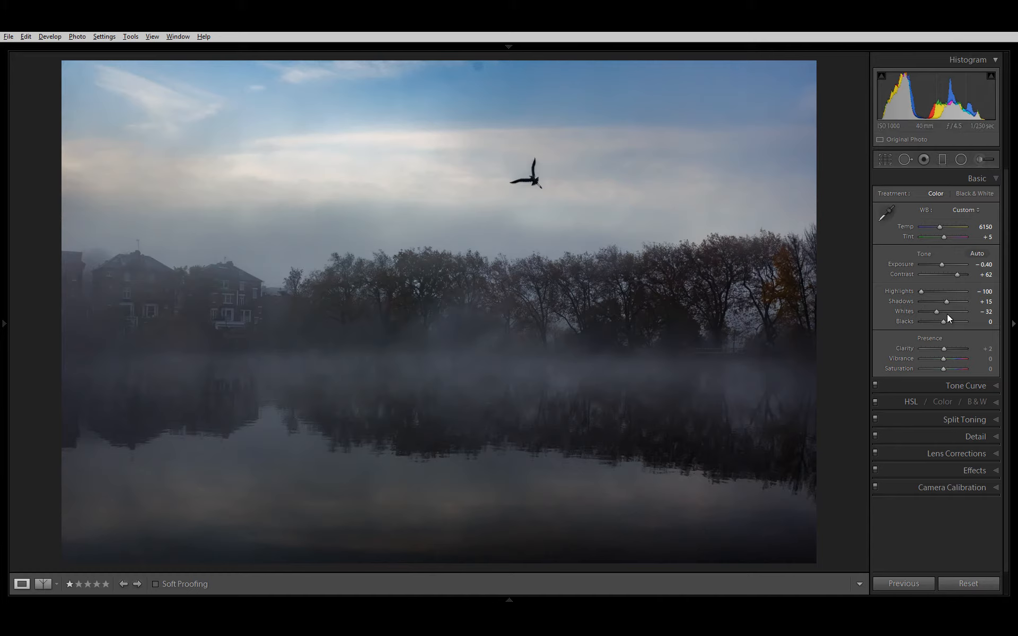
Step: Set the global Shadows to +90 and Blacks to +24, and check the photo in a split before and after comparison
{"action": "left_click_drag", "start_coordinate": [946, 301], "coordinate": [963, 291]}
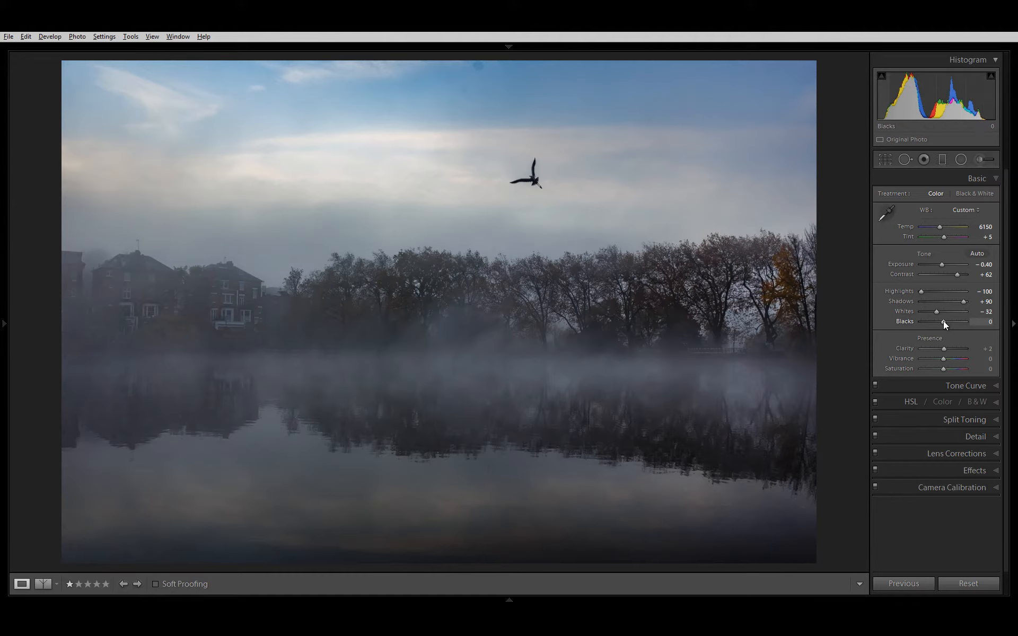
{"action": "left_click_drag", "start_coordinate": [943, 321], "coordinate": [947, 322]}
{"action": "key", "text": "y"}
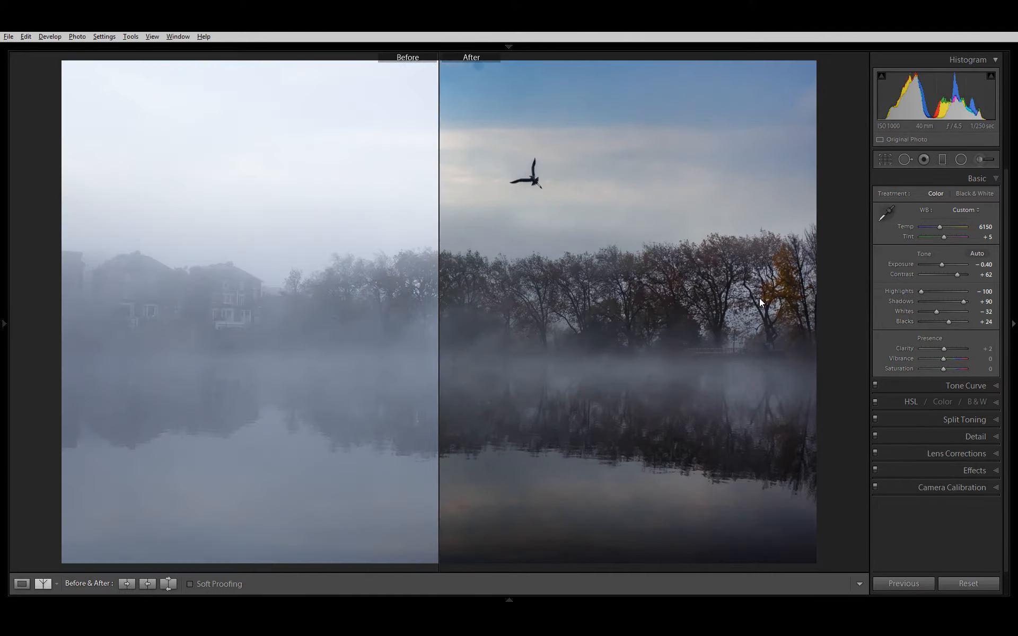
{"action": "key", "text": "y"}
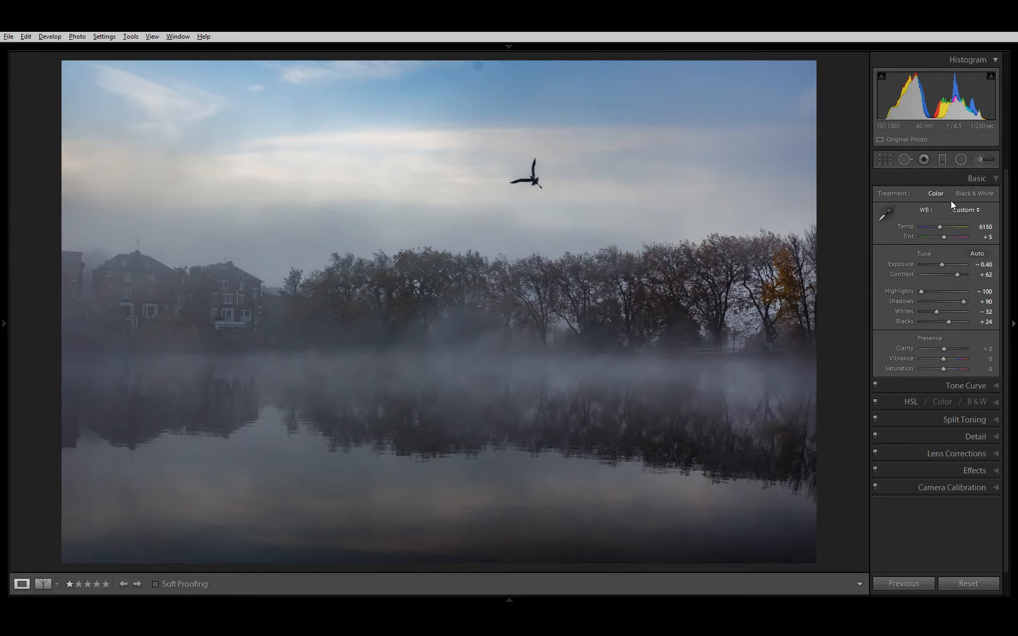
Step: Anchor the highlights on the RGB point curve, raise its shadows, and compare the photo with the tone curve off
{"action": "left_click", "coordinate": [971, 180]}
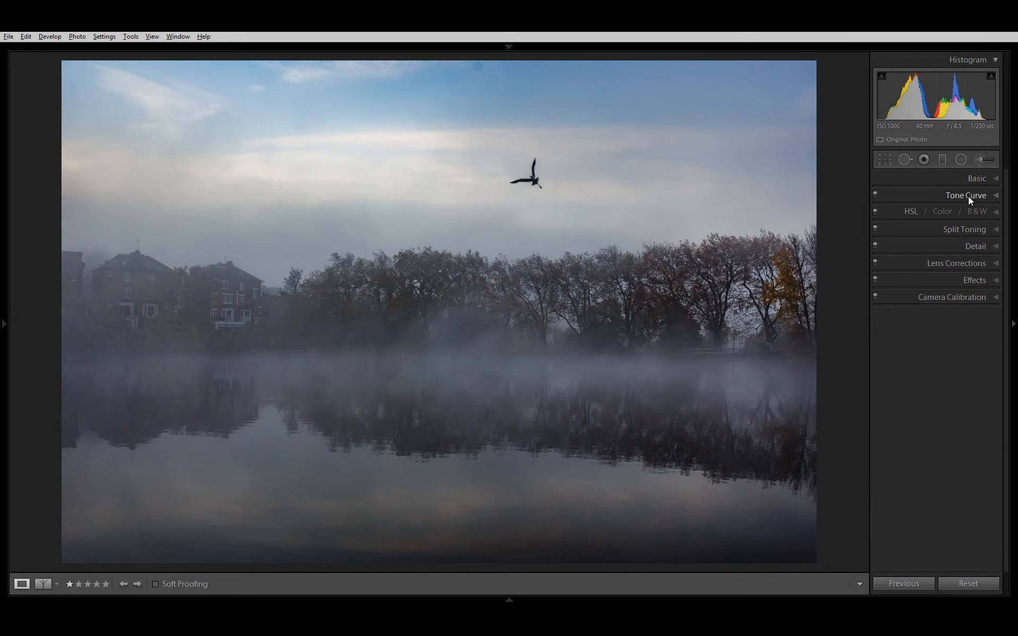
{"action": "left_click", "coordinate": [968, 196]}
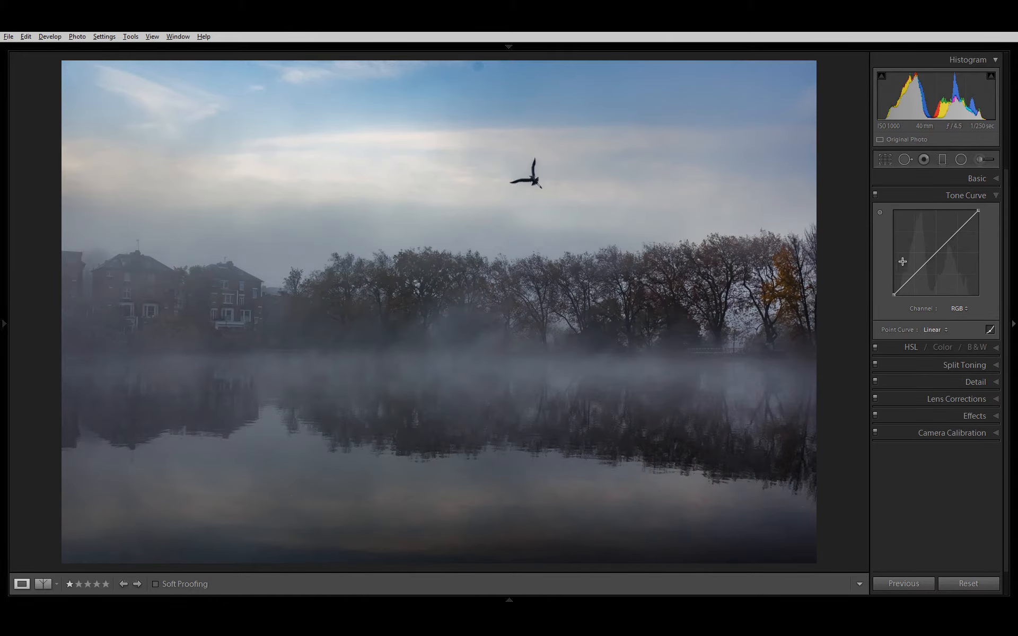
{"action": "left_click", "coordinate": [956, 231]}
{"action": "left_click_drag", "start_coordinate": [921, 267], "coordinate": [920, 259]}
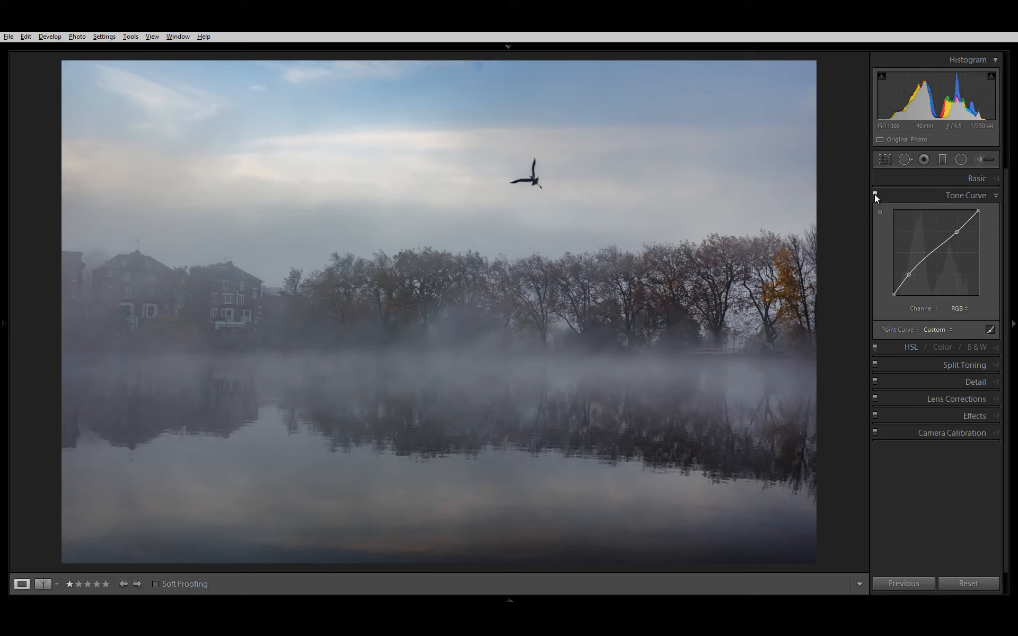
{"action": "left_click", "coordinate": [874, 194]}
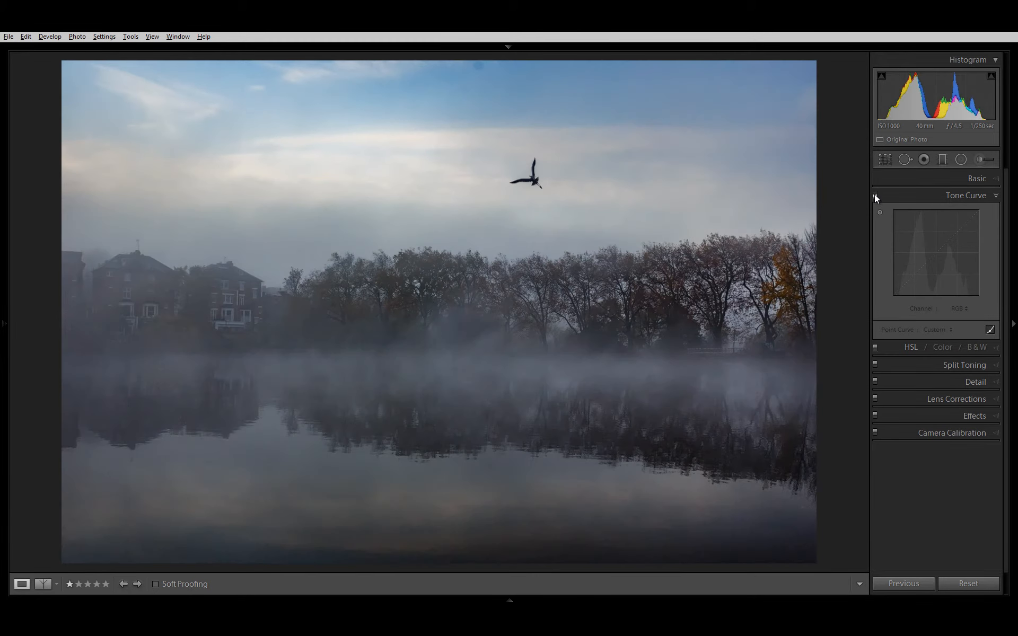
{"action": "left_click", "coordinate": [874, 194]}
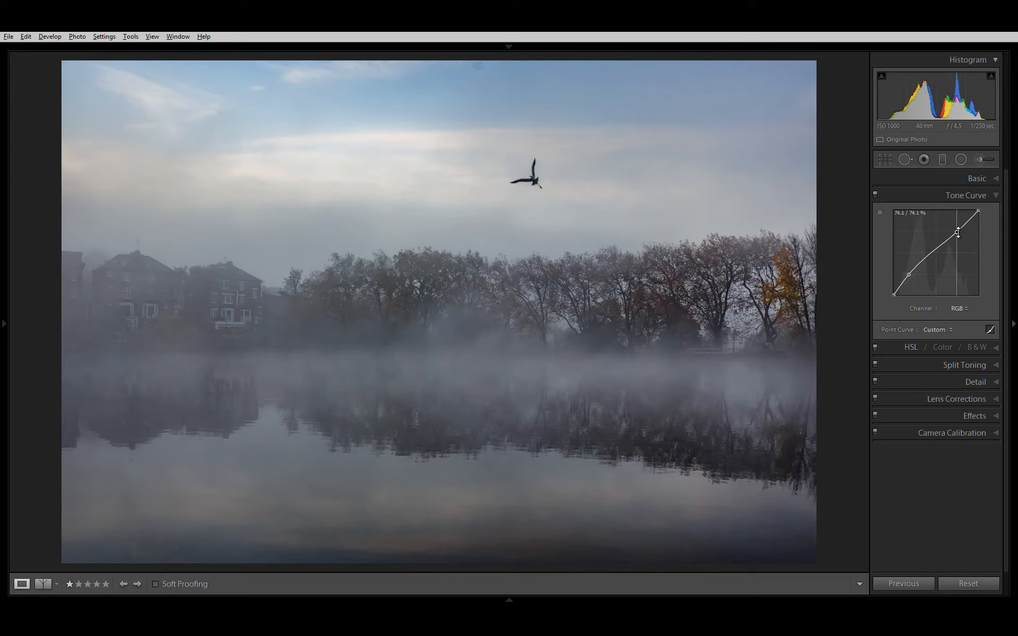
Step: Lower the tone curve's highlight point slightly and fine-tune its shadow point upward
{"action": "left_click_drag", "start_coordinate": [956, 232], "coordinate": [957, 234]}
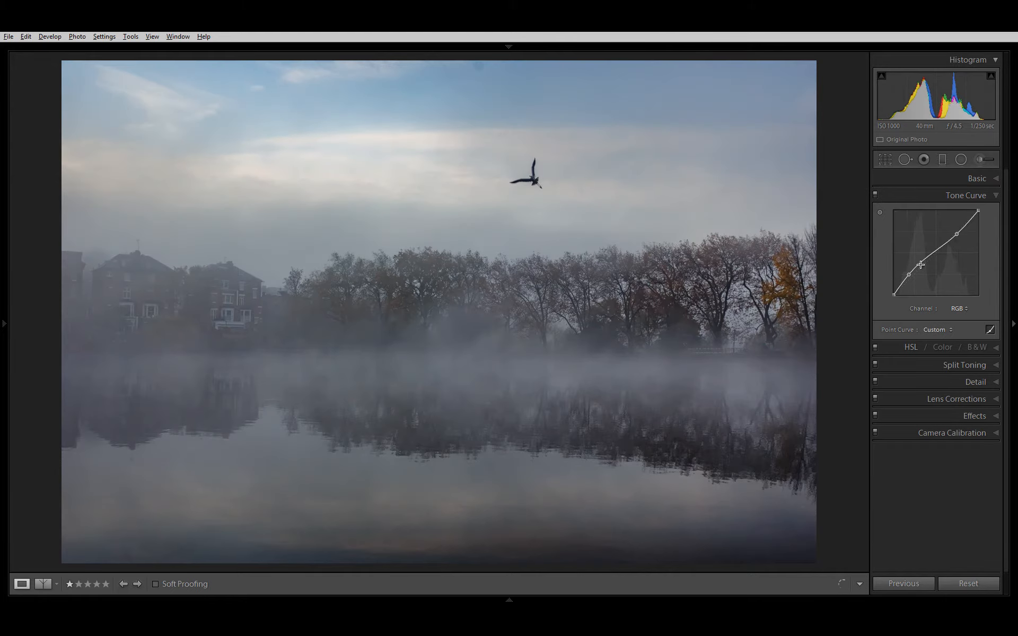
{"action": "left_click_drag", "start_coordinate": [909, 278], "coordinate": [908, 275]}
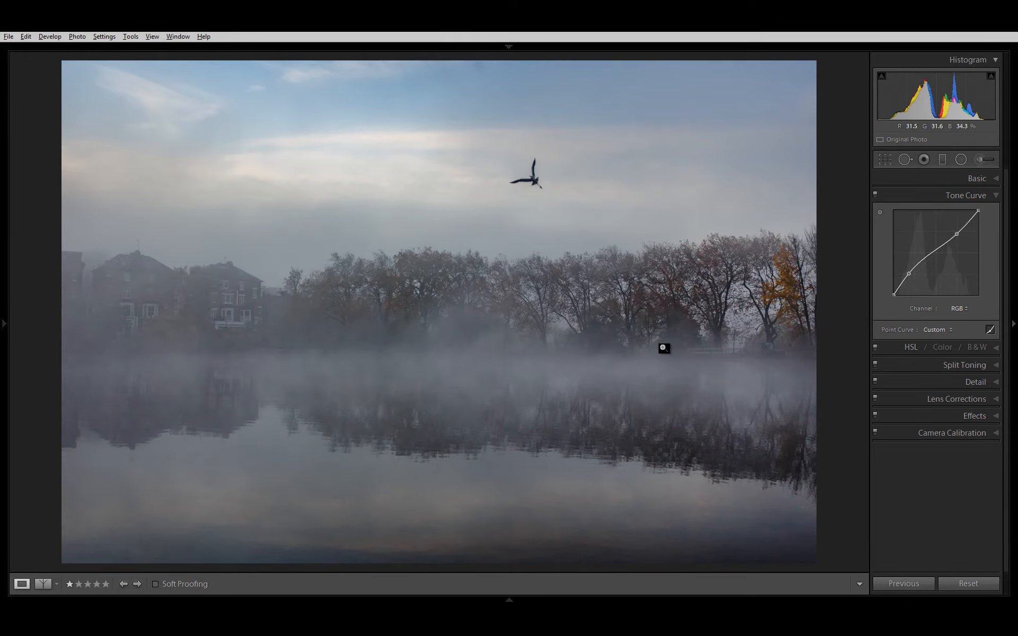
{"action": "left_click", "coordinate": [973, 197]}
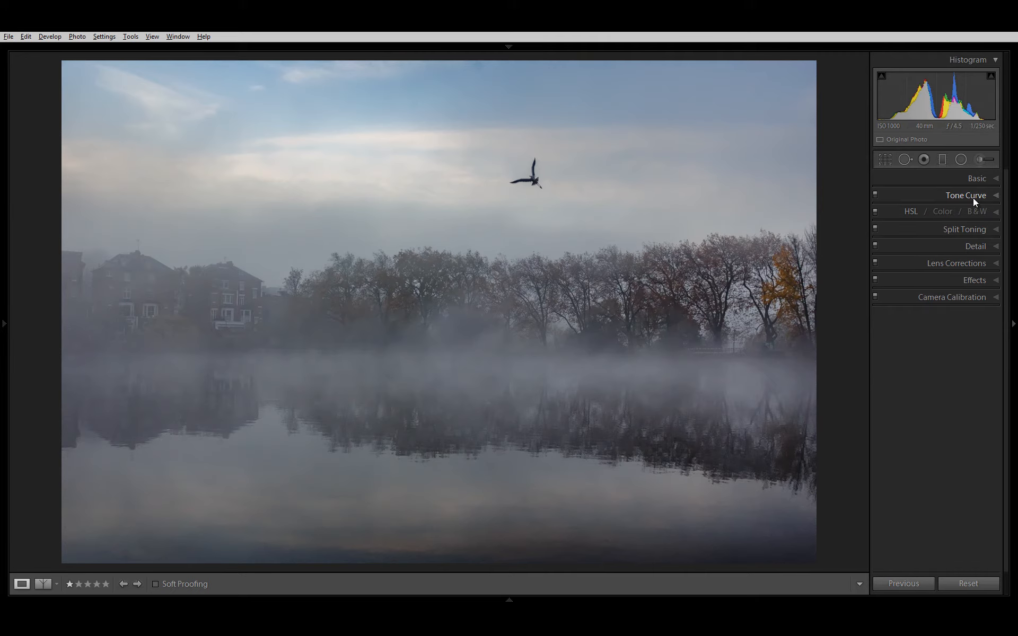
Step: Set the global Shadows to +5, then try Vibrance and Saturation adjustments, resetting Vibrance to its default
{"action": "left_click", "coordinate": [971, 178]}
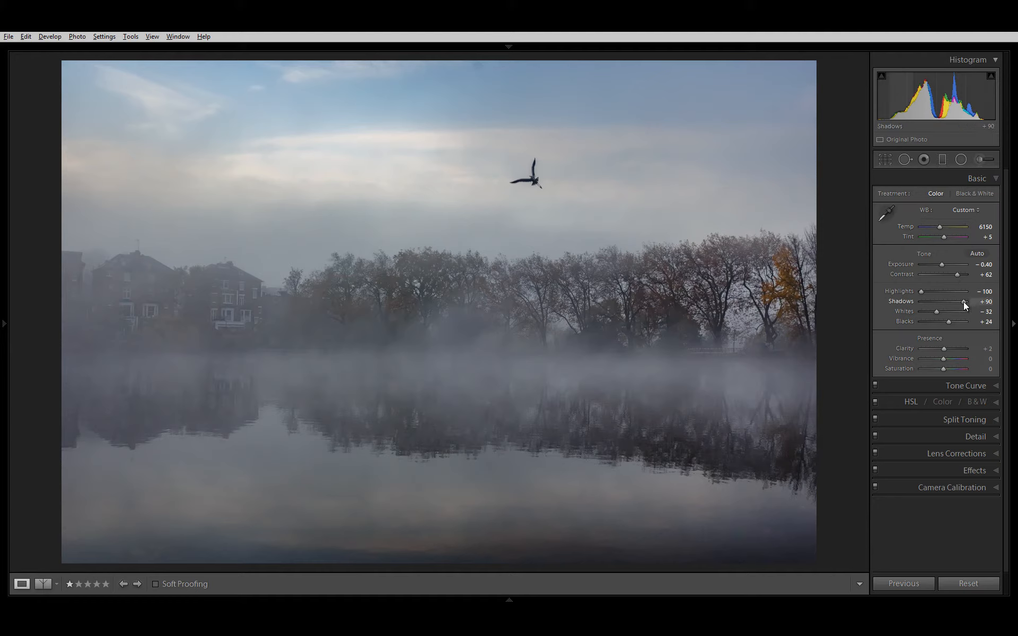
{"action": "mouse_move", "coordinate": [959, 307]}
{"action": "left_mouse_down"}
{"action": "mouse_move", "coordinate": [920, 323]}
{"action": "mouse_move", "coordinate": [945, 312]}
{"action": "left_mouse_up"}
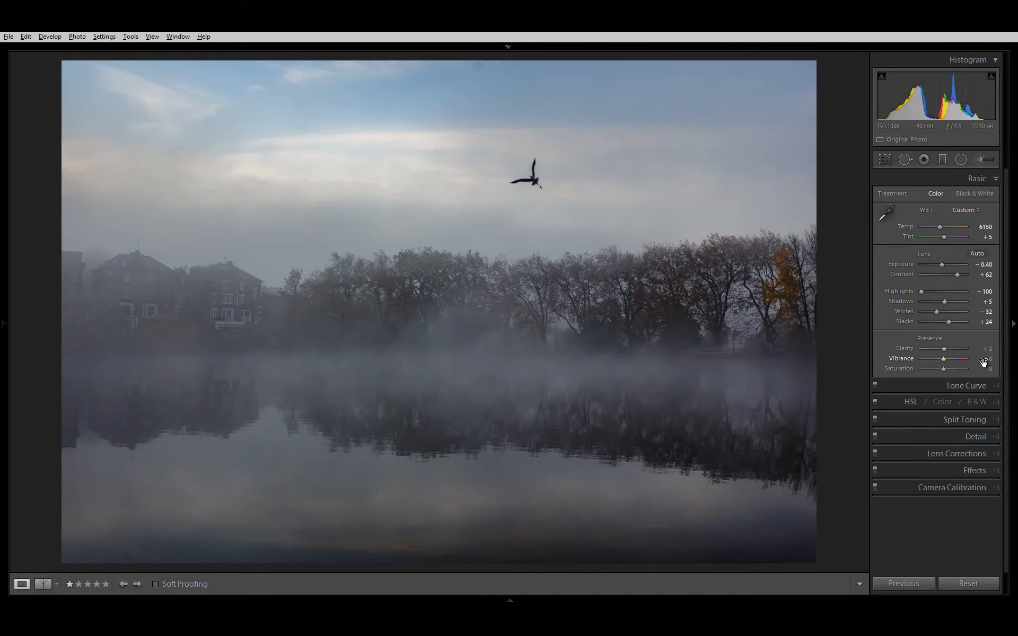
{"action": "mouse_move", "coordinate": [984, 361]}
{"action": "left_mouse_down"}
{"action": "mouse_move", "coordinate": [1009, 356]}
{"action": "mouse_move", "coordinate": [984, 365]}
{"action": "left_mouse_up"}
{"action": "double_click", "coordinate": [892, 361]}
{"action": "left_click_drag", "start_coordinate": [984, 370], "coordinate": [953, 387]}
Step: Split tone the highlights with the yellow preset colour at Hue 52, and set their Saturation to 46
{"action": "left_click", "coordinate": [918, 419]}
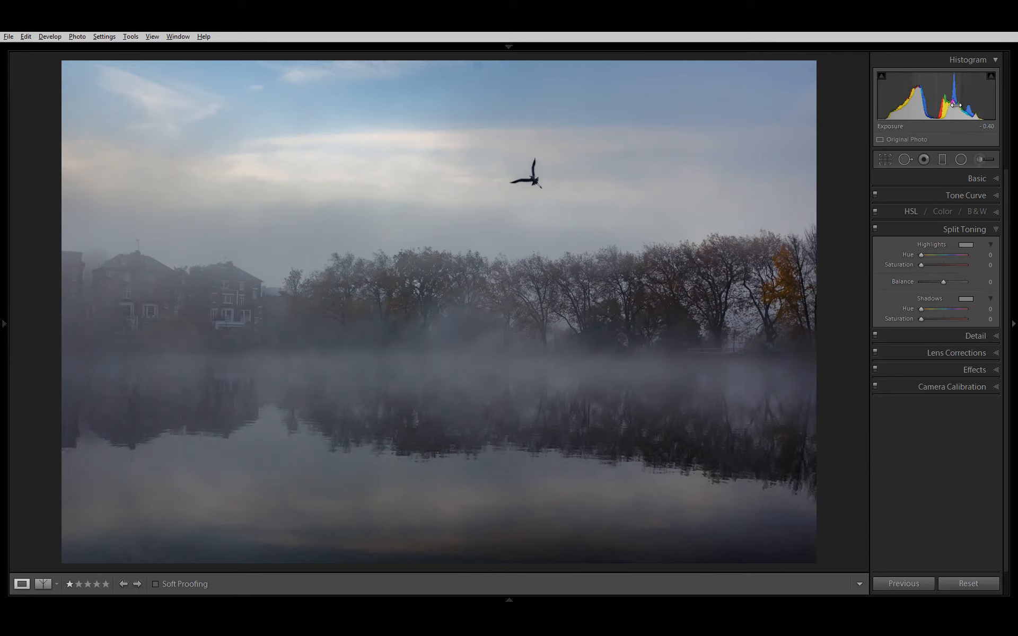
{"action": "left_click", "coordinate": [965, 246]}
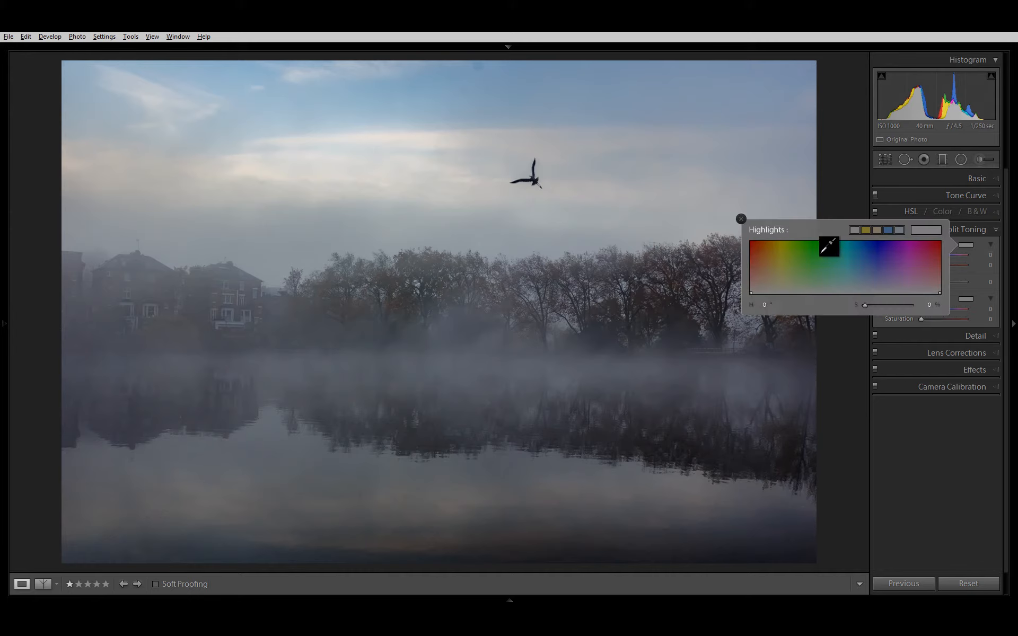
{"action": "left_click", "coordinate": [865, 230]}
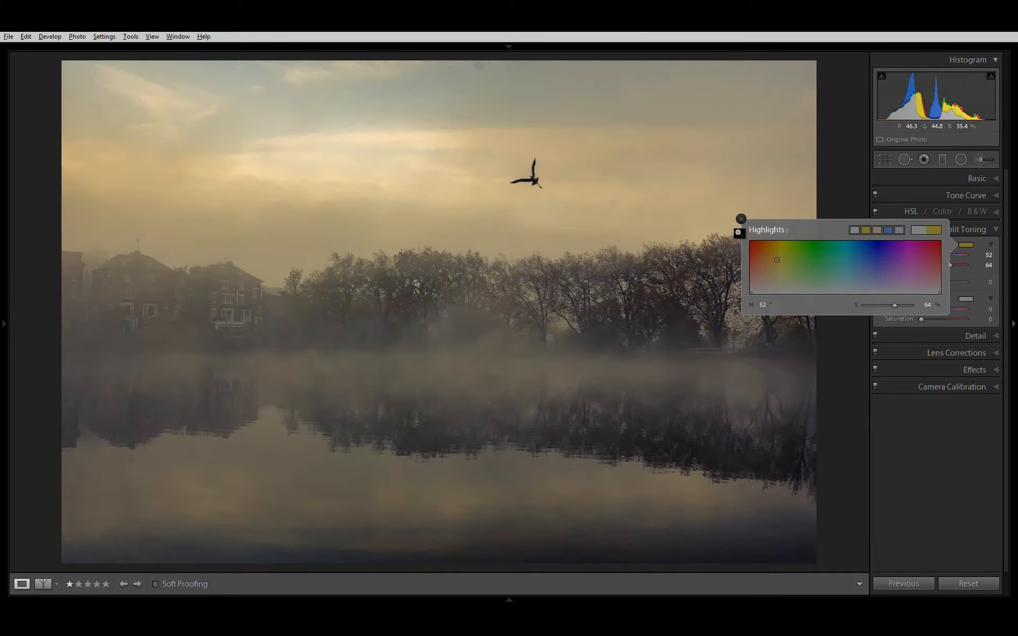
{"action": "left_click", "coordinate": [741, 218]}
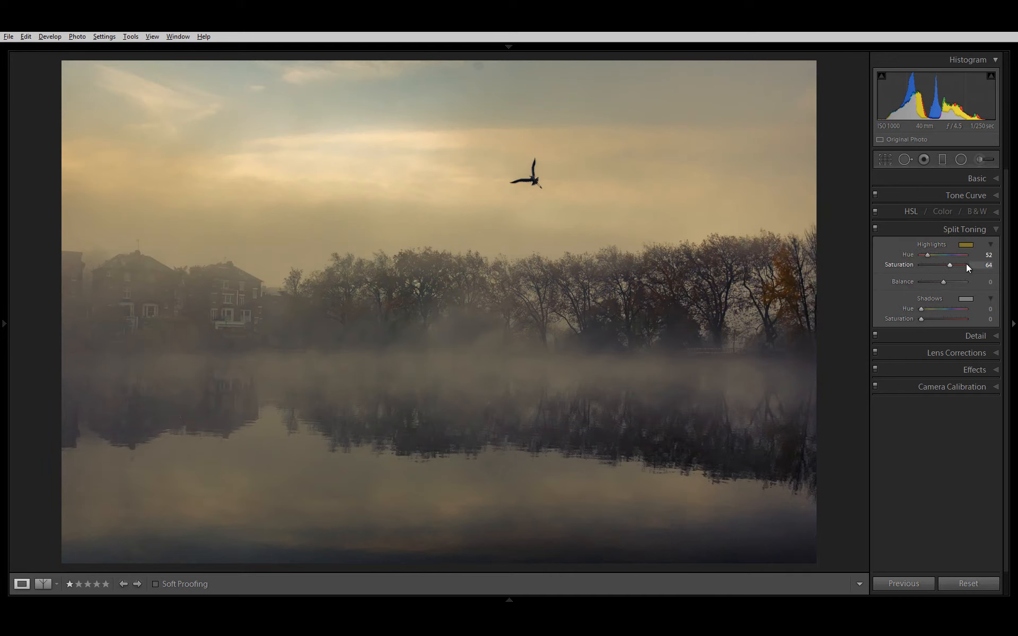
{"action": "mouse_move", "coordinate": [949, 264]}
{"action": "left_mouse_down"}
{"action": "mouse_move", "coordinate": [931, 275]}
{"action": "mouse_move", "coordinate": [941, 272]}
{"action": "left_mouse_up"}
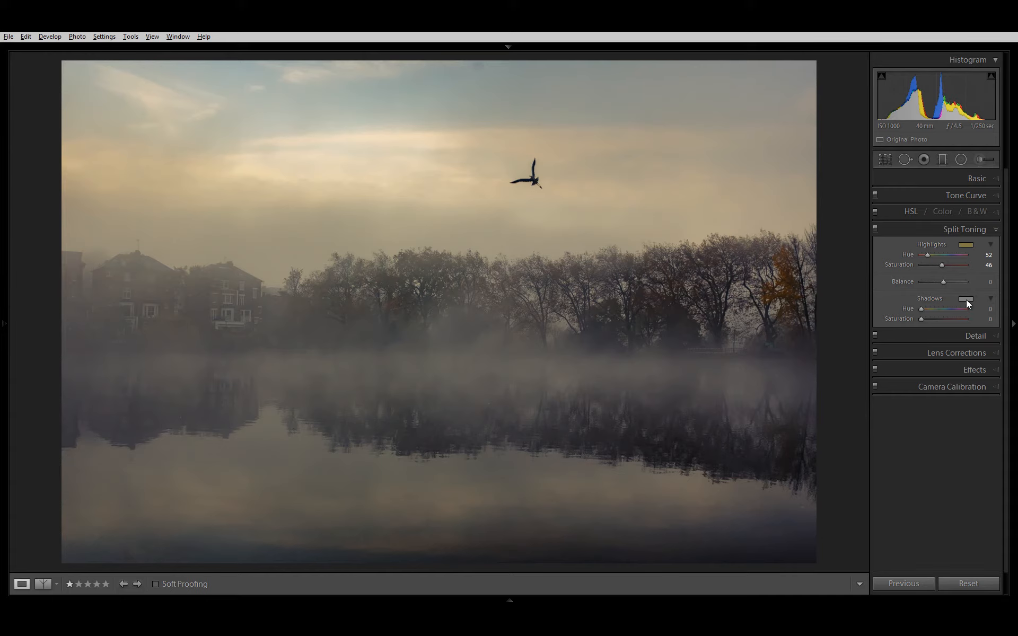
Step: Split tone the shadows with a muted blue at Hue 207 and Saturation 27
{"action": "left_click", "coordinate": [965, 300]}
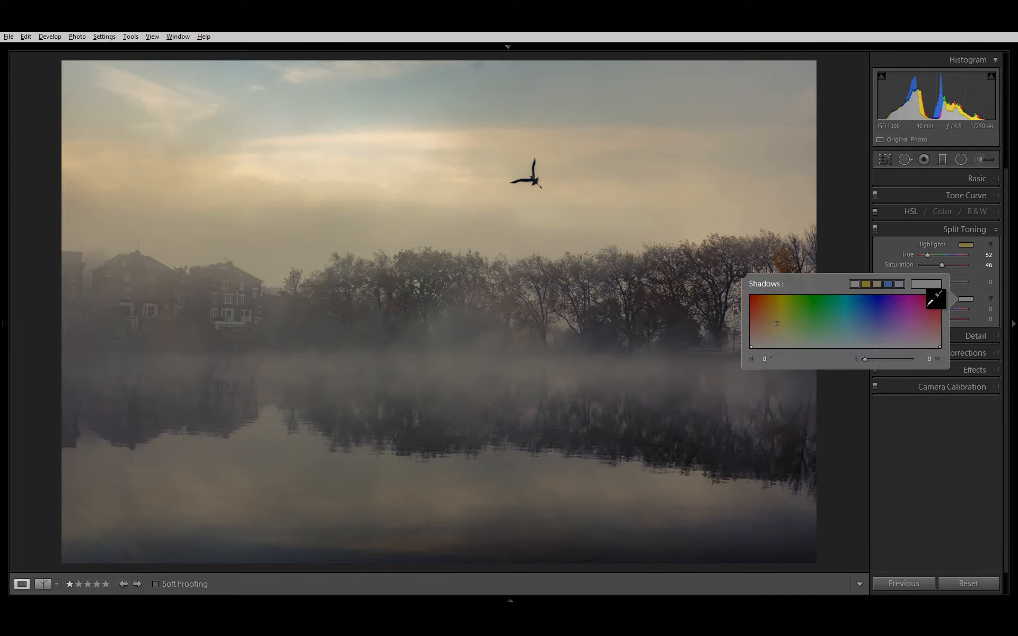
{"action": "left_click", "coordinate": [858, 334]}
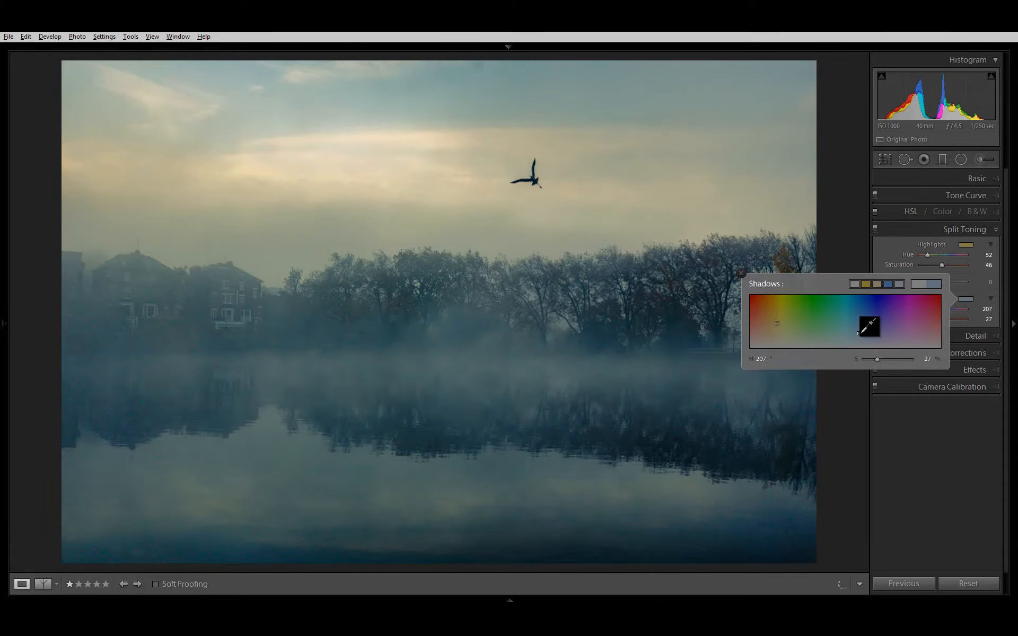
{"action": "left_click", "coordinate": [851, 234]}
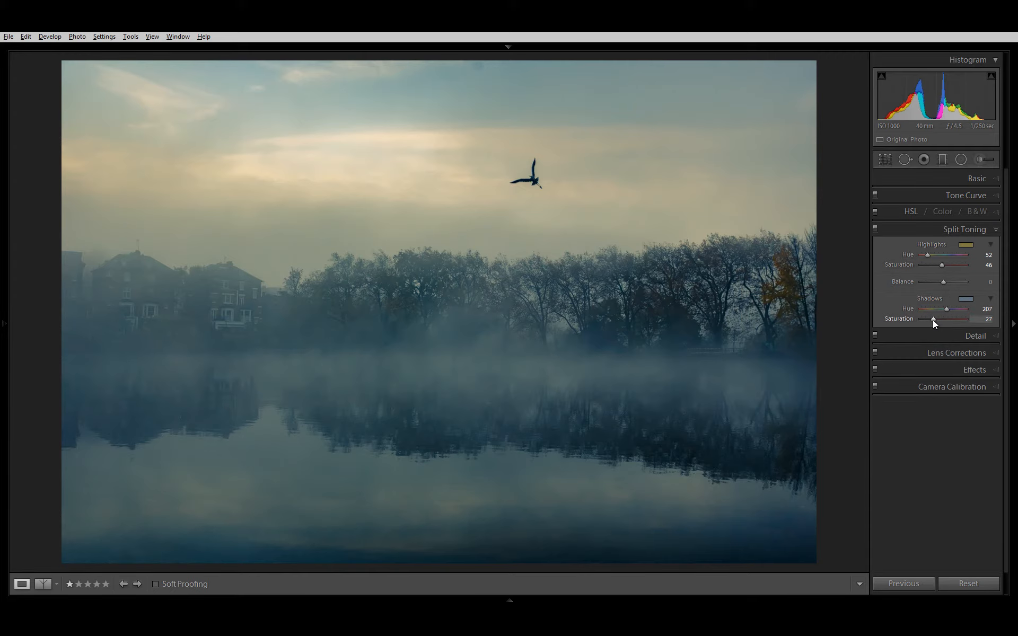
Step: Reduce the split toning to shadow Saturation 10 and highlight Saturation 27, with Balance at +24
{"action": "left_click_drag", "start_coordinate": [930, 319], "coordinate": [927, 320]}
{"action": "mouse_move", "coordinate": [951, 278]}
{"action": "left_mouse_down"}
{"action": "mouse_move", "coordinate": [931, 290]}
{"action": "mouse_move", "coordinate": [953, 278]}
{"action": "mouse_move", "coordinate": [941, 263]}
{"action": "mouse_move", "coordinate": [933, 272]}
{"action": "left_mouse_up"}
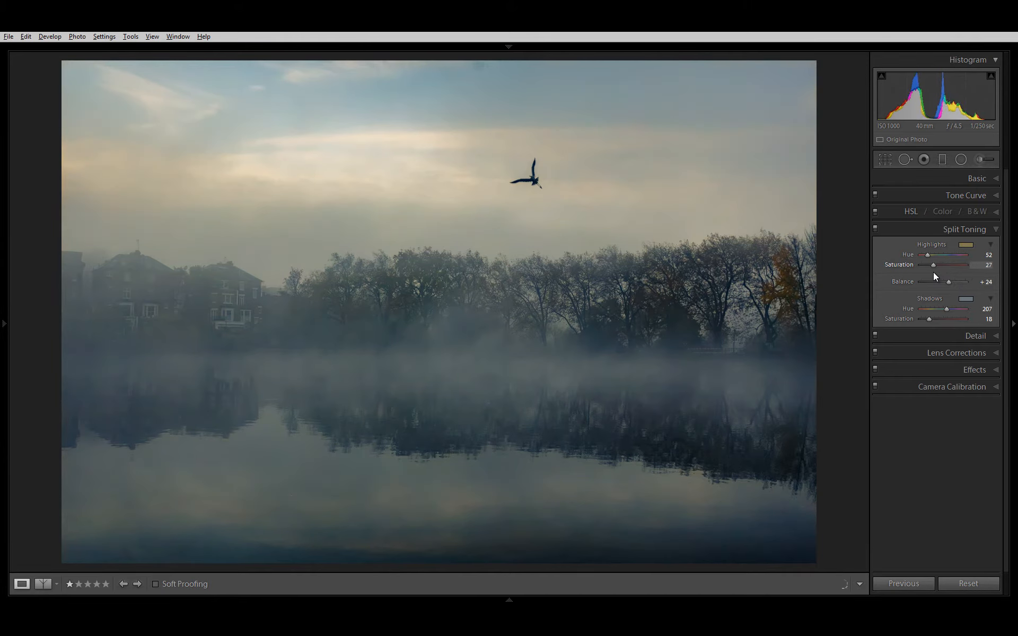
{"action": "left_click", "coordinate": [924, 321]}
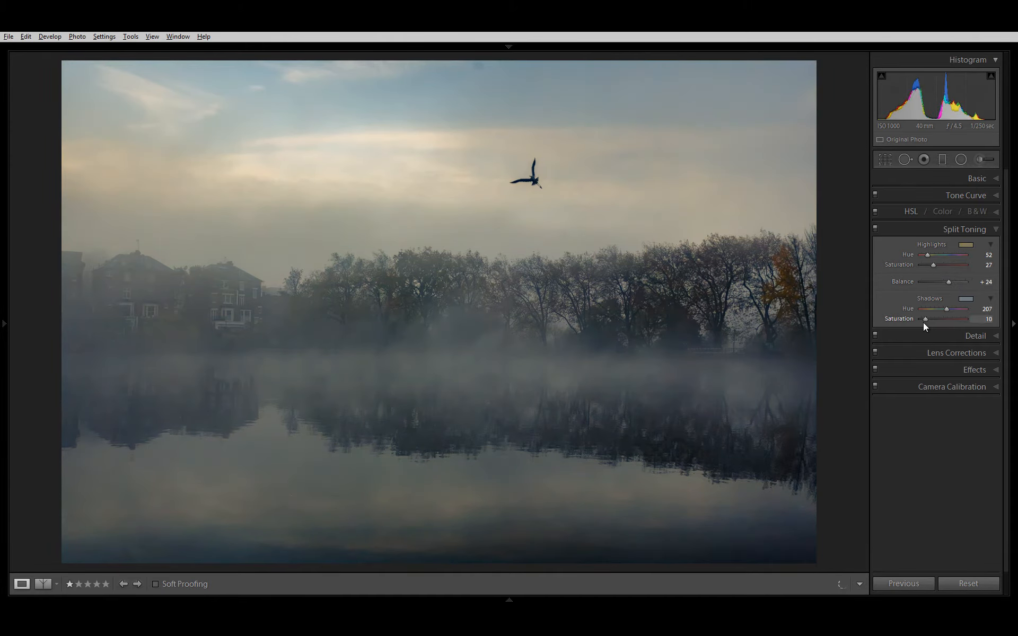
Step: Try saturated red, saturated blue, muted blue and pale yellow as the split toning highlight colour
{"action": "left_click", "coordinate": [963, 244]}
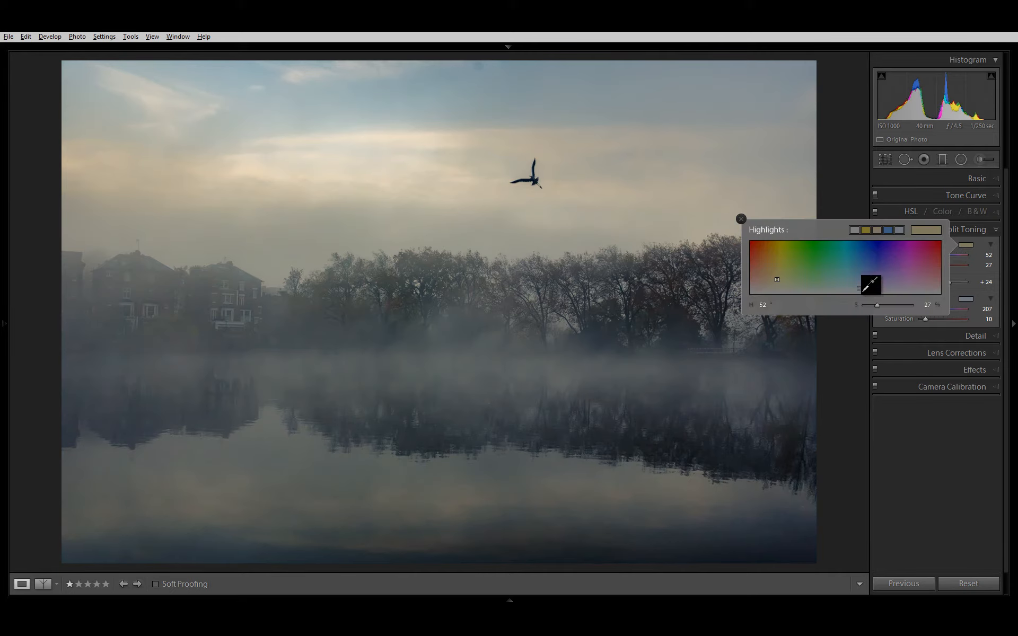
{"action": "left_click", "coordinate": [751, 245]}
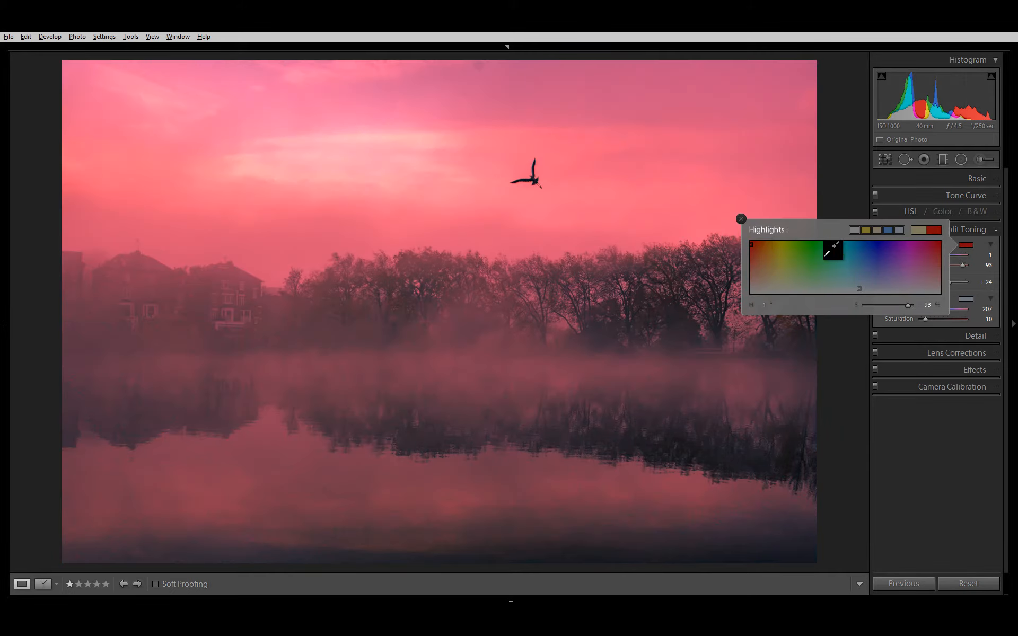
{"action": "left_click", "coordinate": [877, 245]}
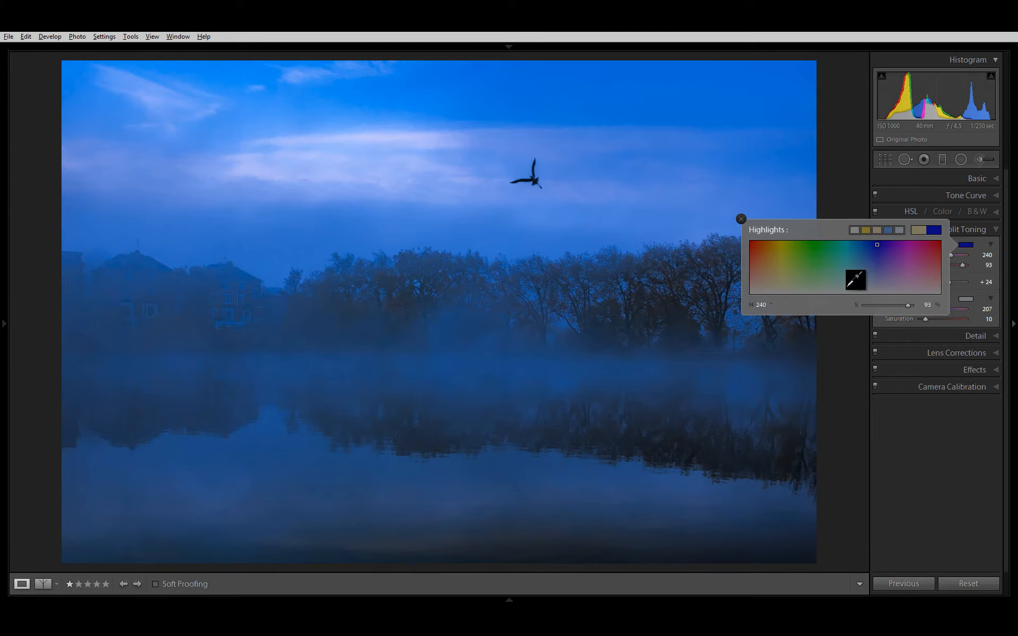
{"action": "left_click", "coordinate": [857, 290]}
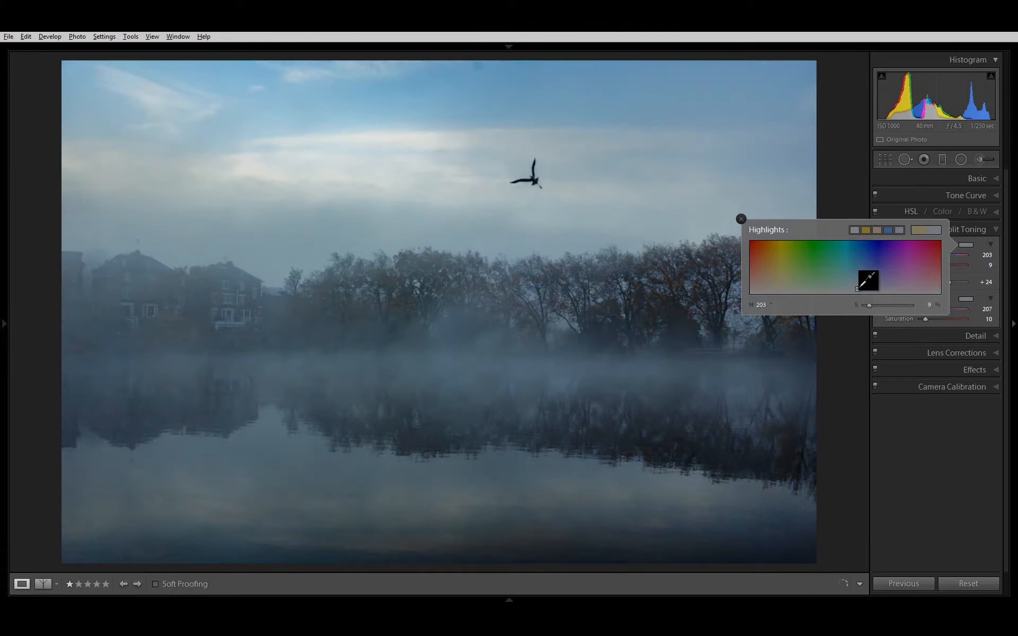
{"action": "left_click", "coordinate": [740, 218]}
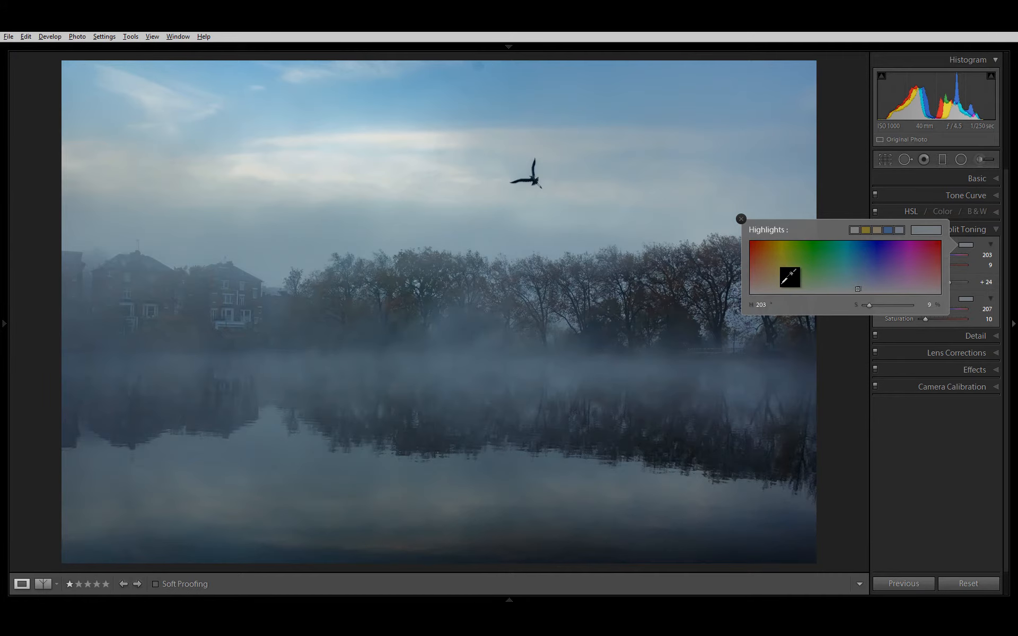
{"action": "left_click", "coordinate": [781, 286]}
{"action": "left_click_drag", "start_coordinate": [782, 286], "coordinate": [779, 282]}
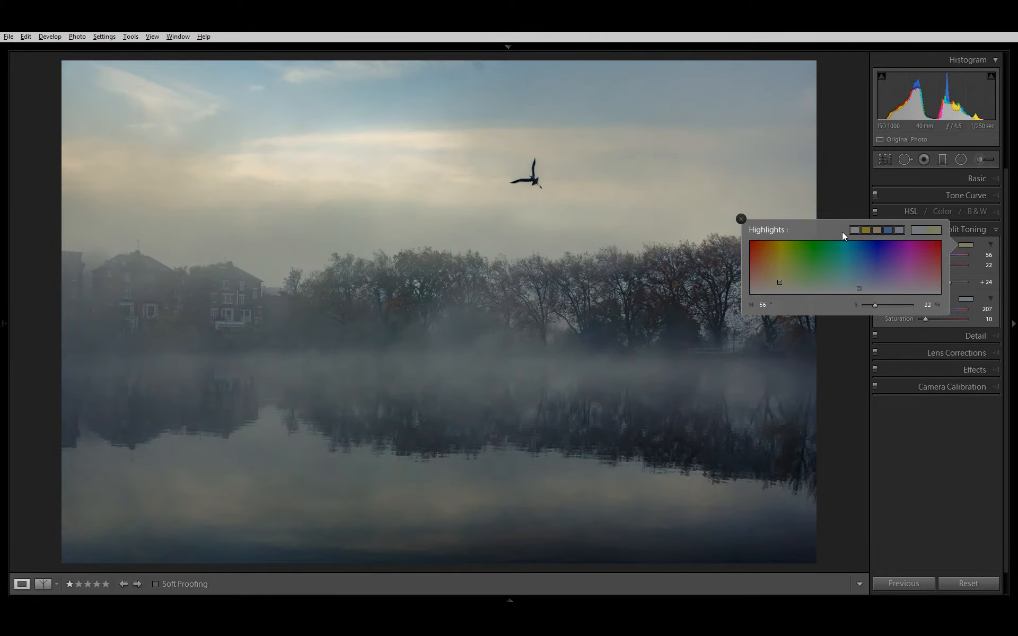
Step: Apply the yellow preset colour at Hue 52 to the split toning highlights and set their Saturation to 35
{"action": "left_click", "coordinate": [865, 230]}
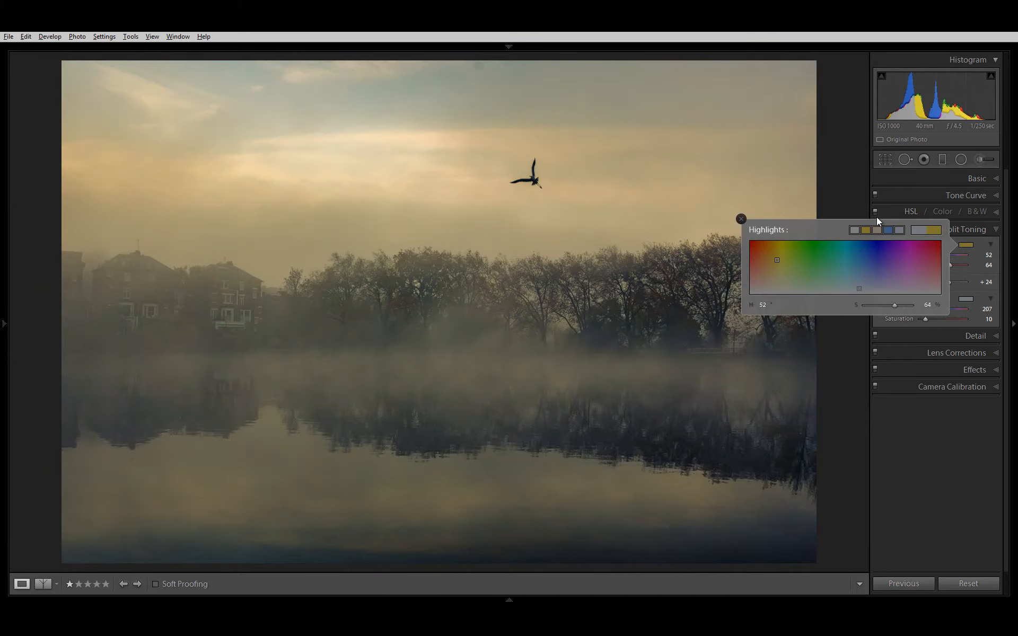
{"action": "left_click", "coordinate": [754, 219]}
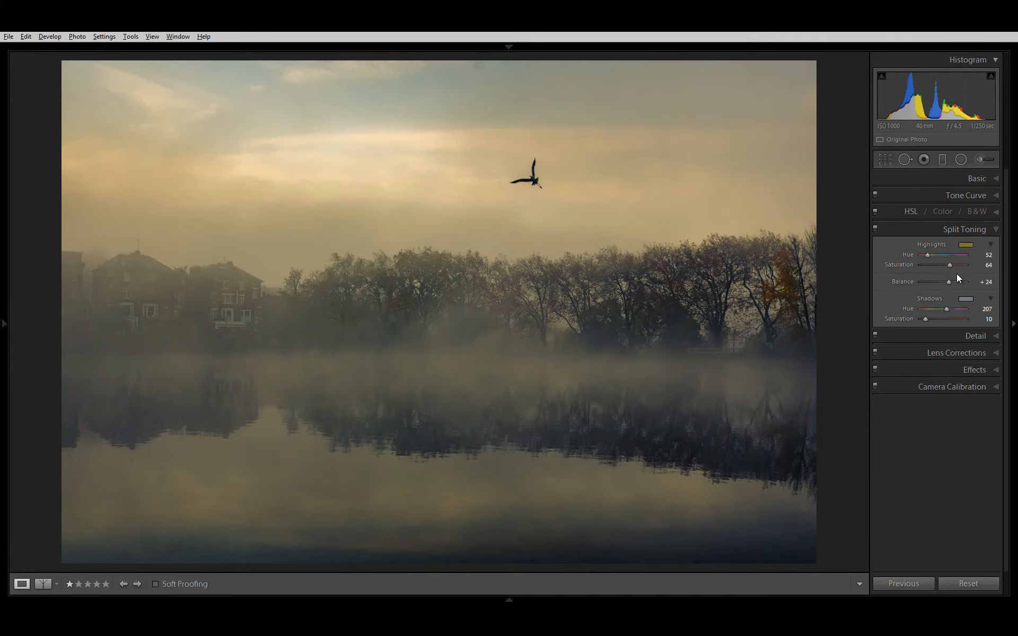
{"action": "left_click_drag", "start_coordinate": [952, 264], "coordinate": [936, 268]}
{"action": "left_click", "coordinate": [875, 229]}
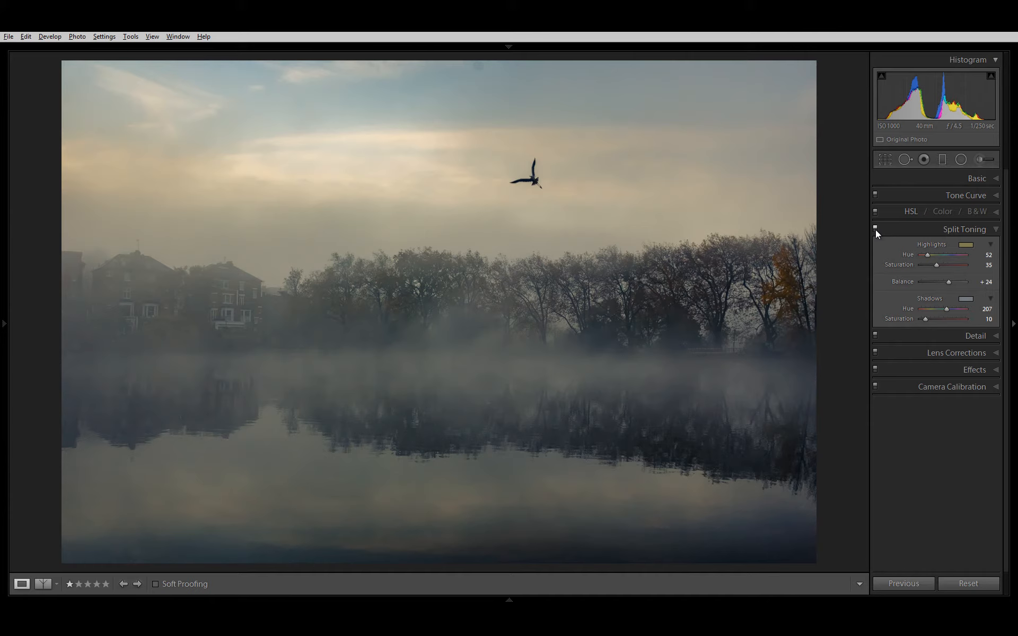
Step: Turn off Split Toning and darken the blue sky with the HSL targeted Luminance adjustment, to Aqua -6 and Blue -32
{"action": "left_click", "coordinate": [911, 214]}
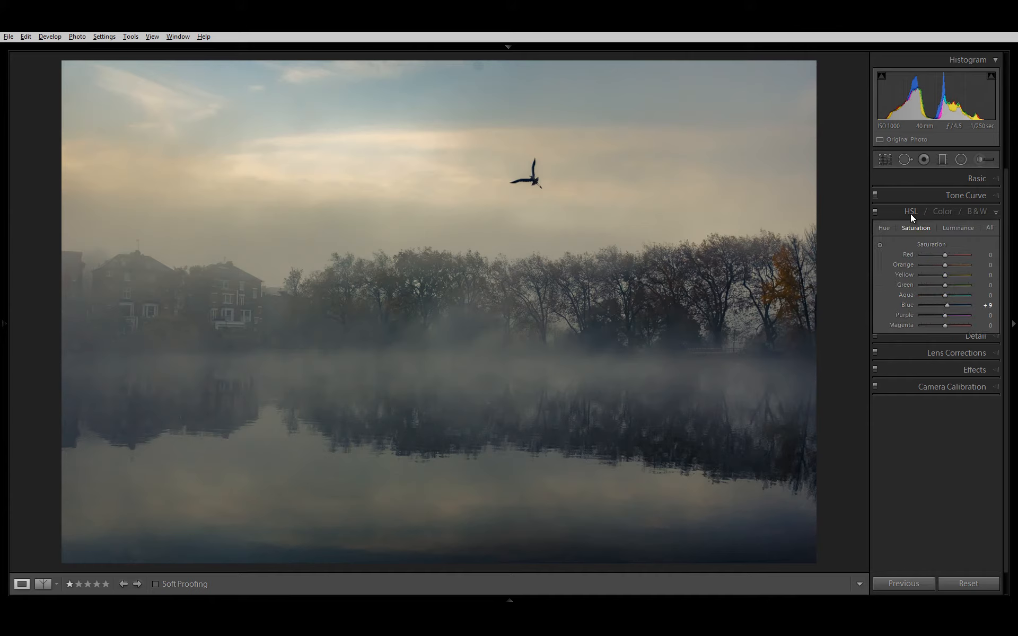
{"action": "left_click", "coordinate": [874, 342]}
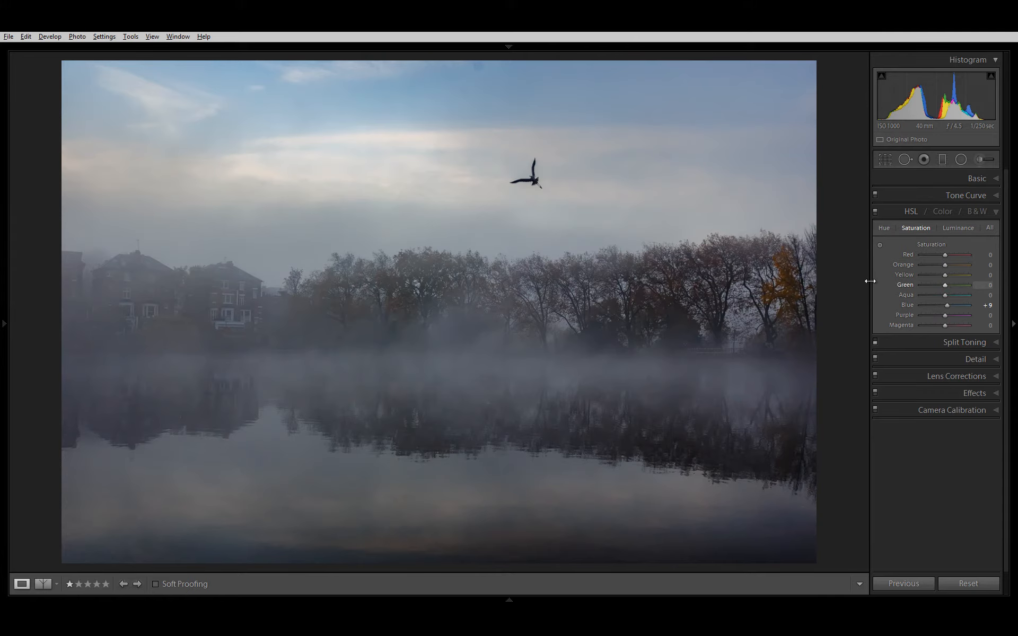
{"action": "left_click", "coordinate": [957, 227]}
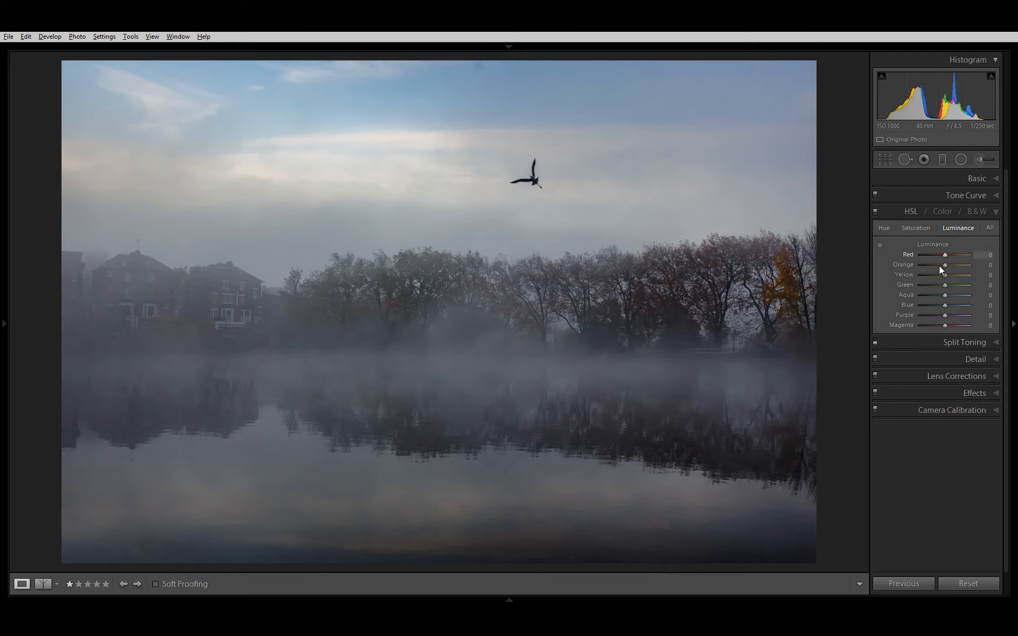
{"action": "left_click", "coordinate": [878, 245]}
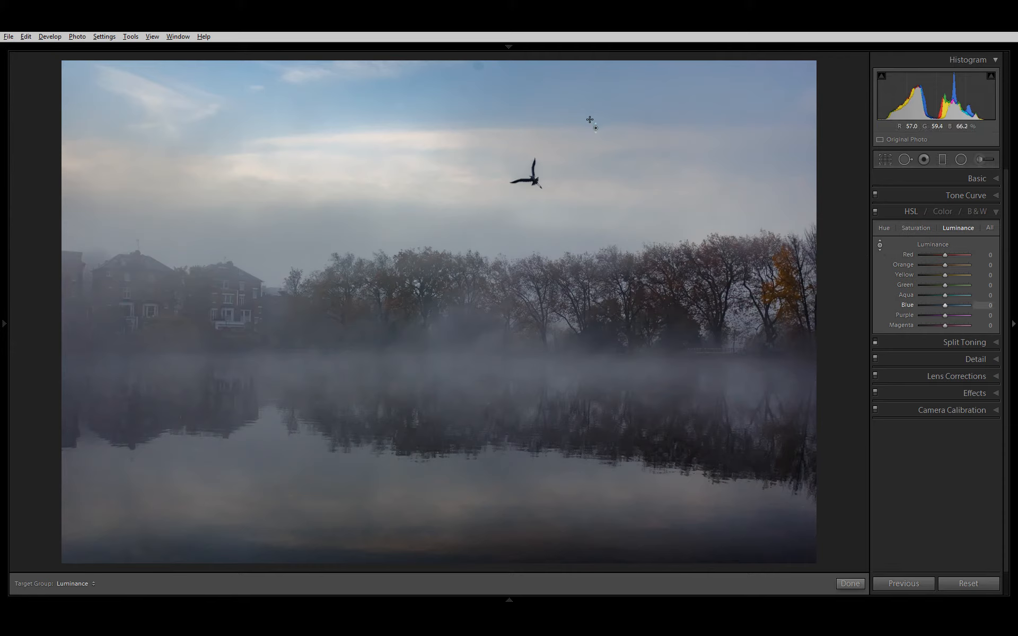
{"action": "left_click_drag", "start_coordinate": [590, 122], "coordinate": [579, 166]}
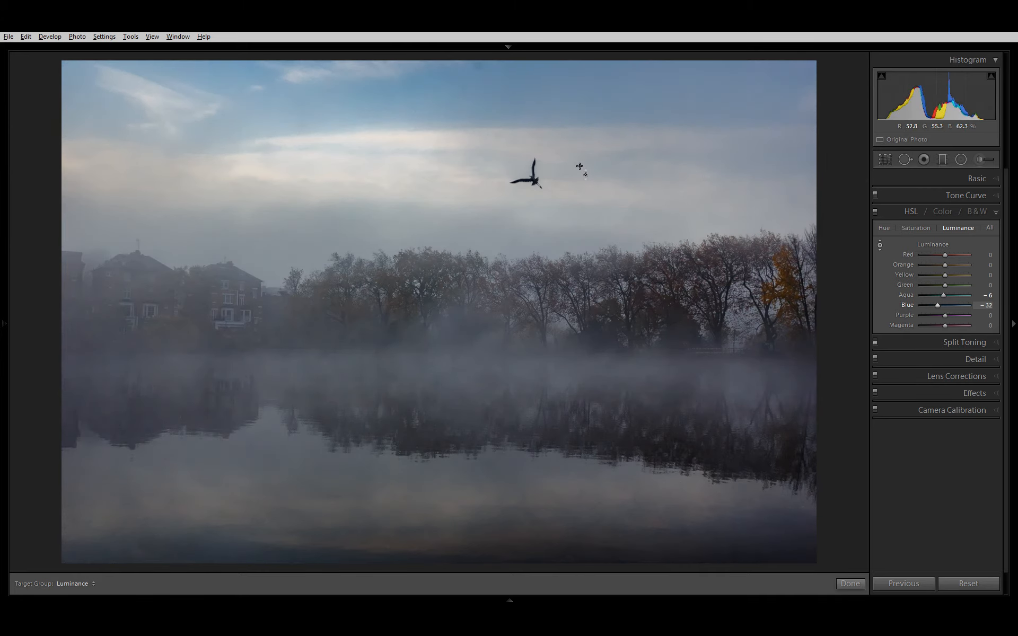
{"action": "left_click", "coordinate": [934, 175]}
{"action": "left_click", "coordinate": [922, 173]}
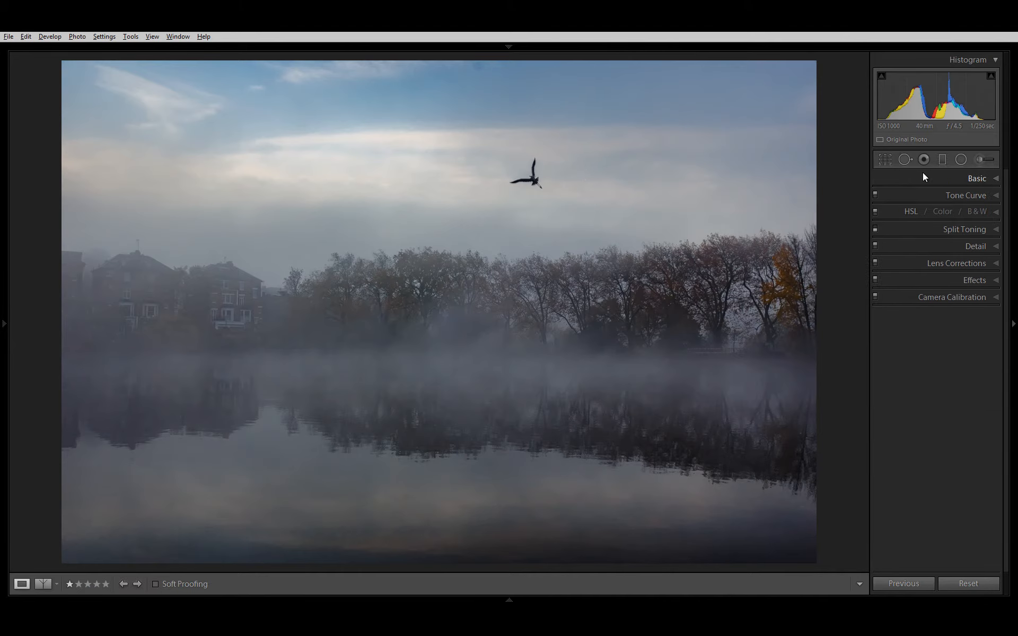
Step: Try Blue Luminance at -100 and compare the sky close up with the HSL adjustments off and on
{"action": "left_click", "coordinate": [912, 212]}
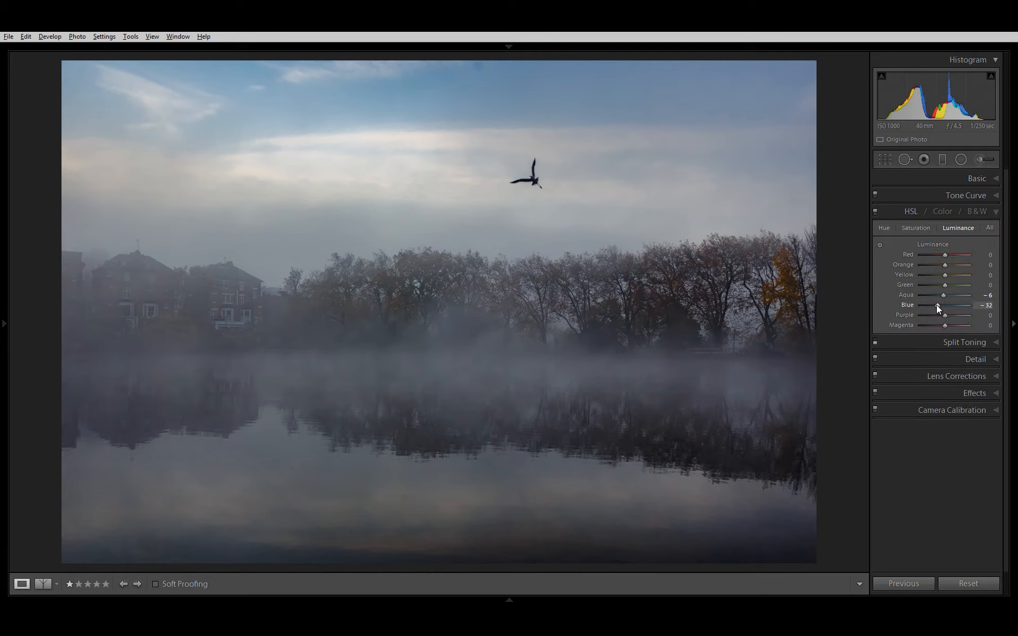
{"action": "left_click_drag", "start_coordinate": [939, 304], "coordinate": [913, 320]}
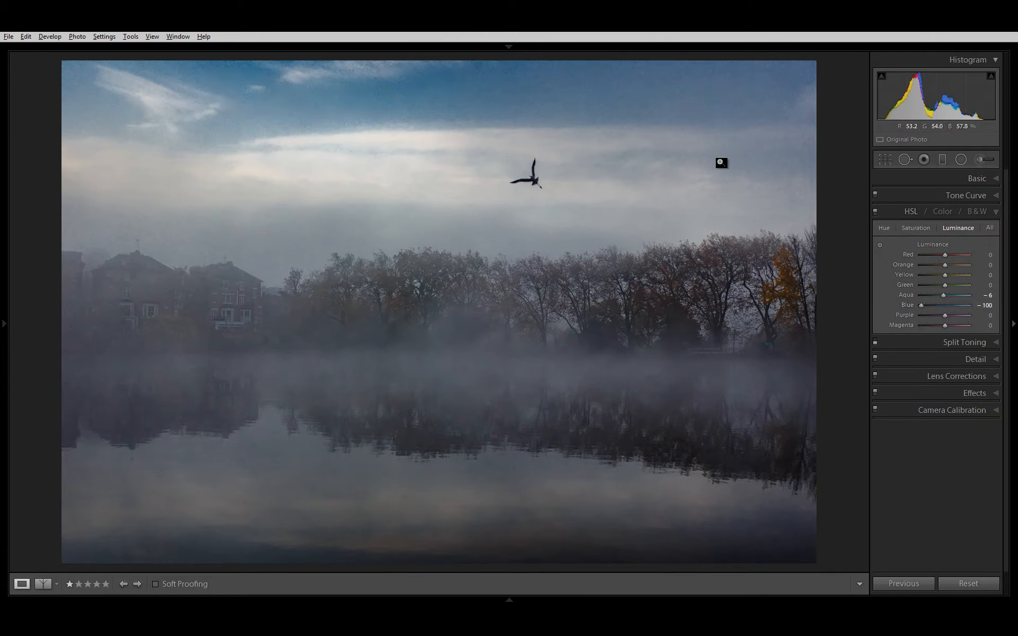
{"action": "left_click", "coordinate": [709, 139]}
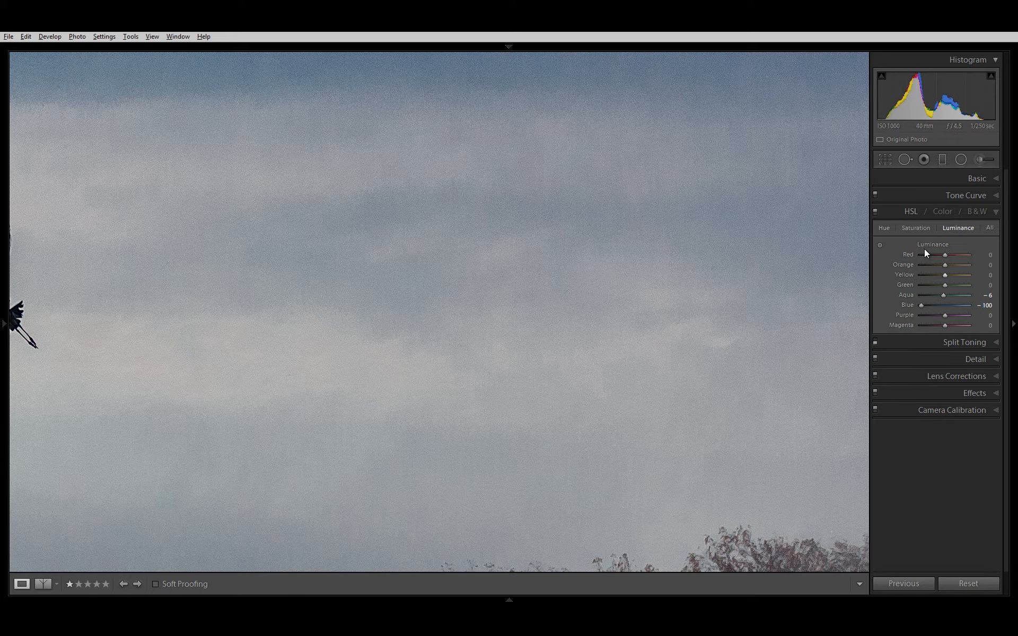
{"action": "left_click", "coordinate": [875, 212]}
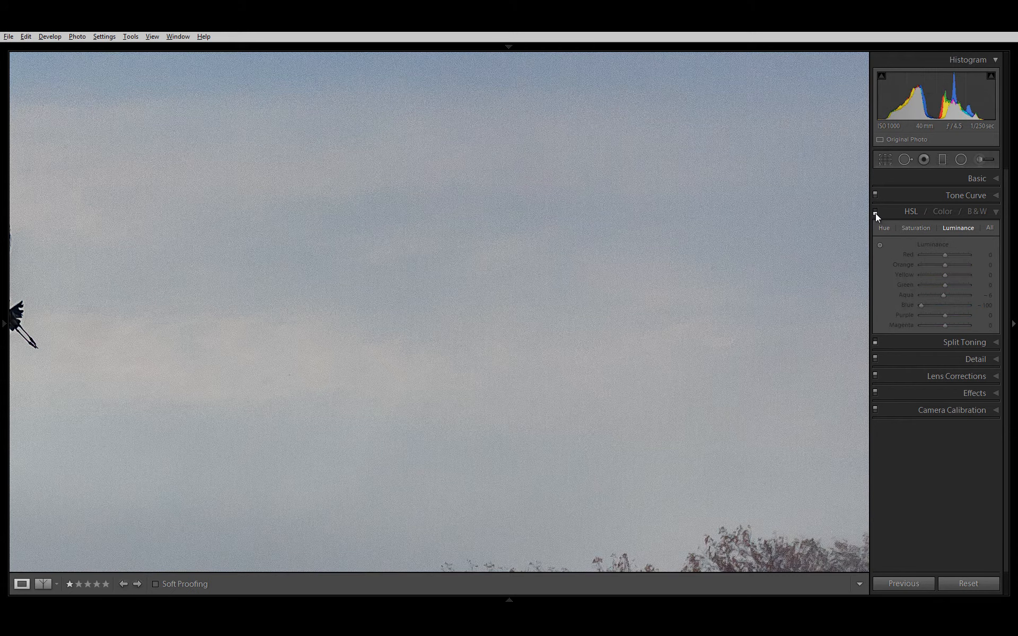
{"action": "left_click", "coordinate": [875, 213]}
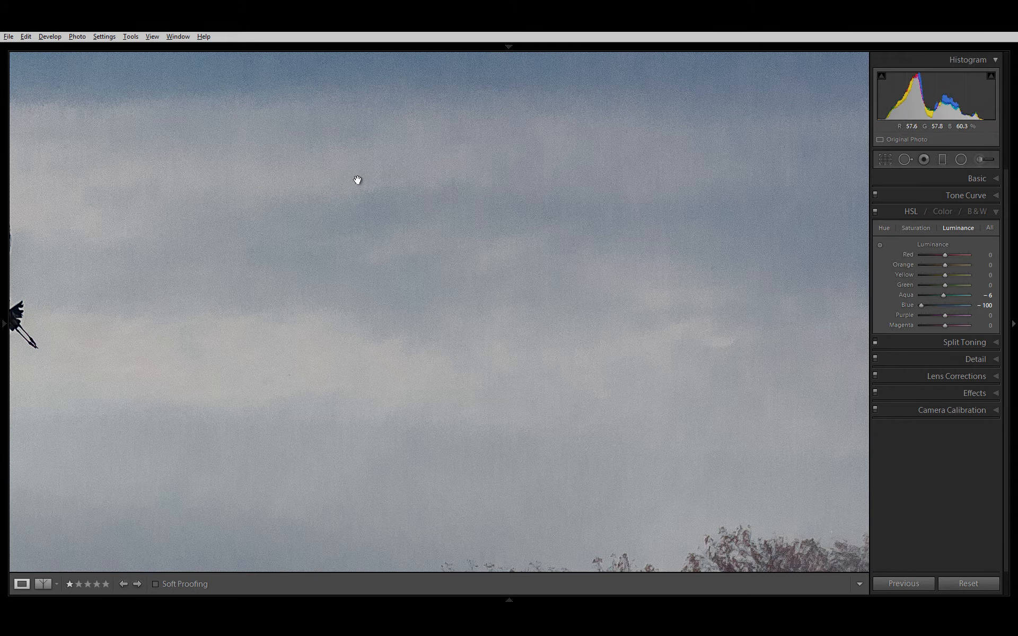
{"action": "left_click", "coordinate": [876, 214]}
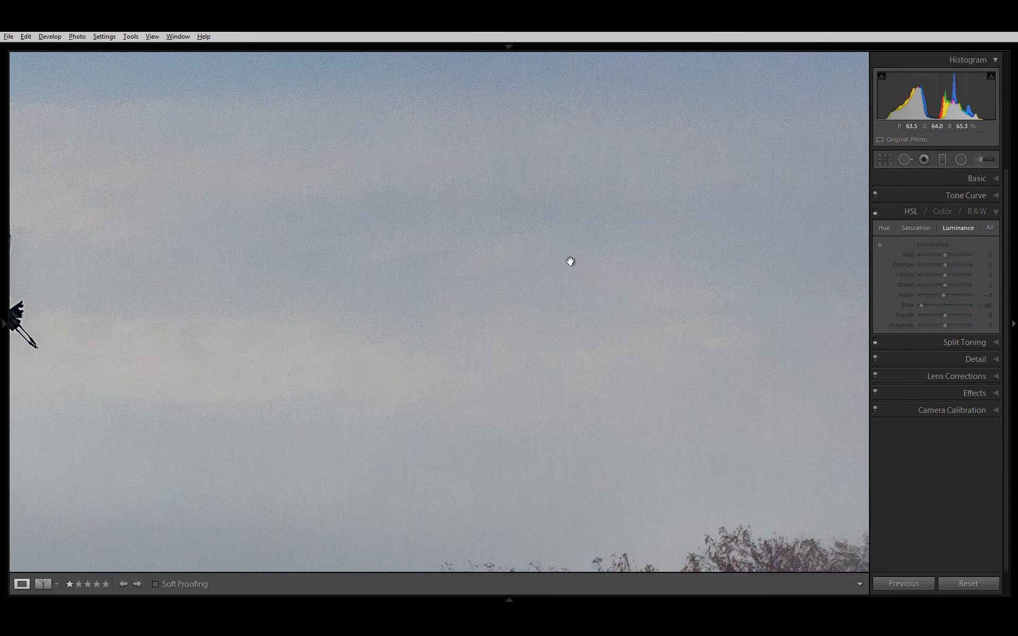
{"action": "left_click", "coordinate": [875, 213]}
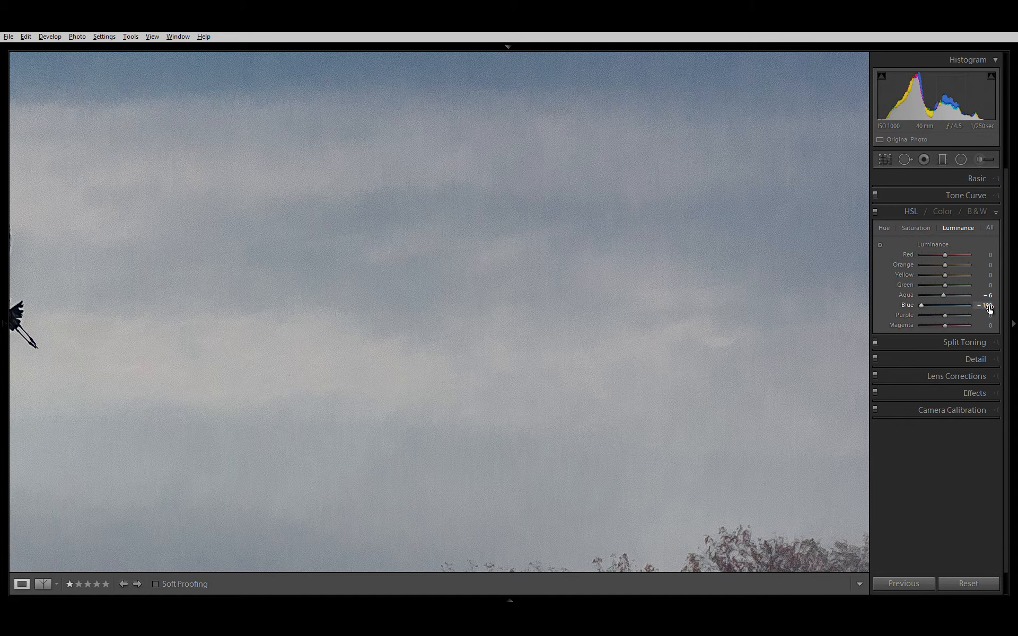
Step: Set Blue Luminance to -38 and compare the whole photo with the HSL adjustments off and on
{"action": "left_click_drag", "start_coordinate": [989, 306], "coordinate": [1011, 297]}
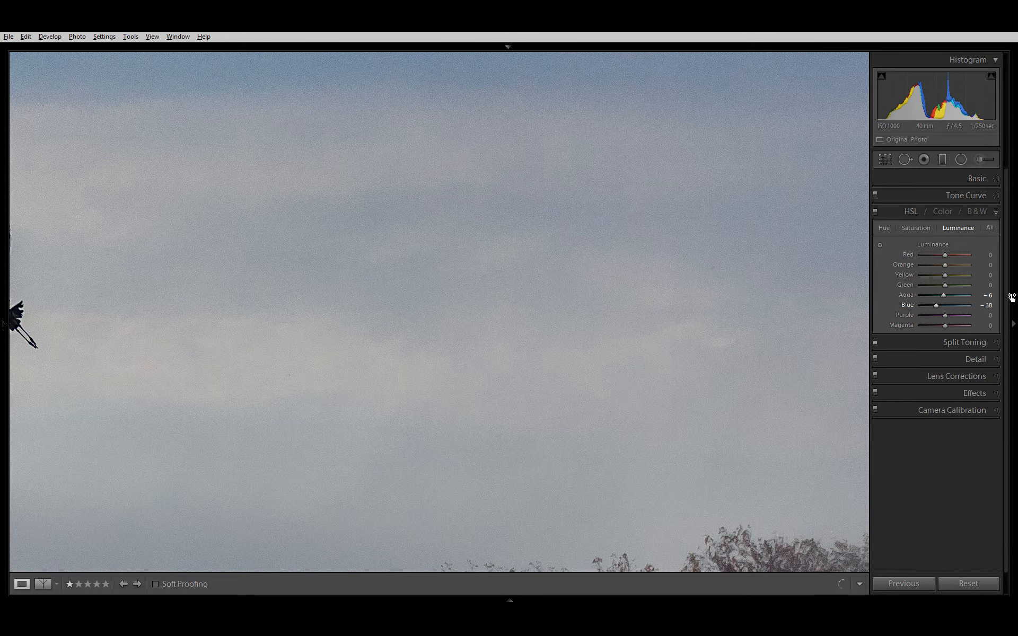
{"action": "left_click", "coordinate": [499, 257]}
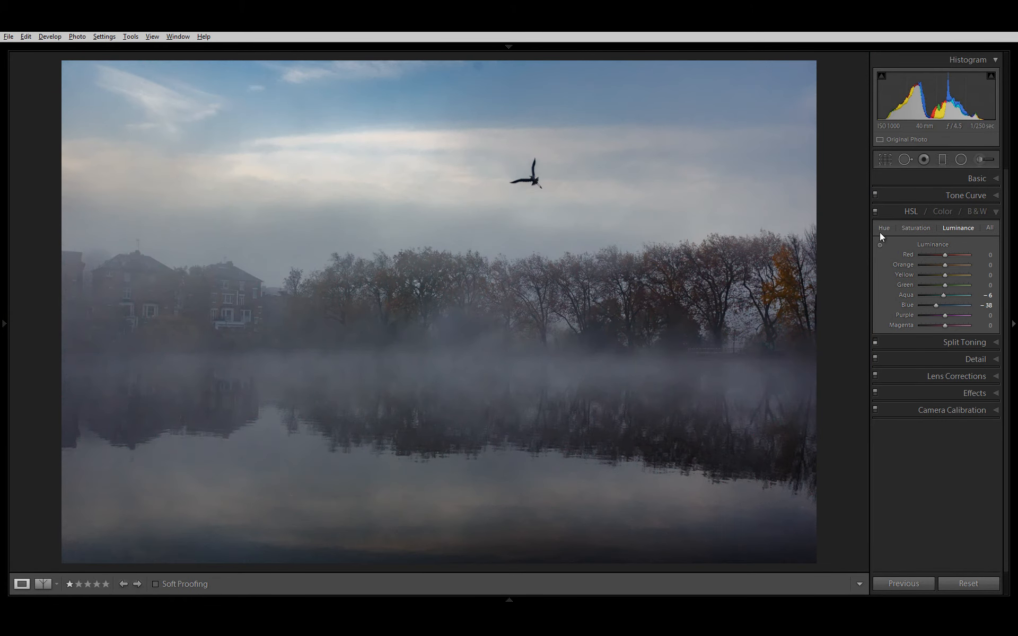
{"action": "left_click", "coordinate": [875, 212]}
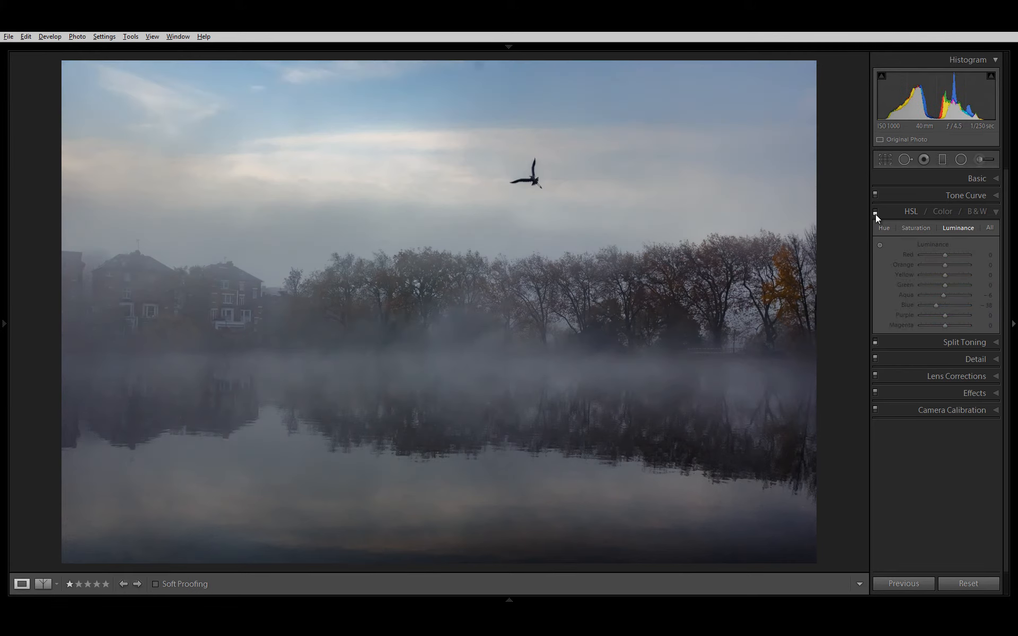
{"action": "left_click", "coordinate": [875, 213]}
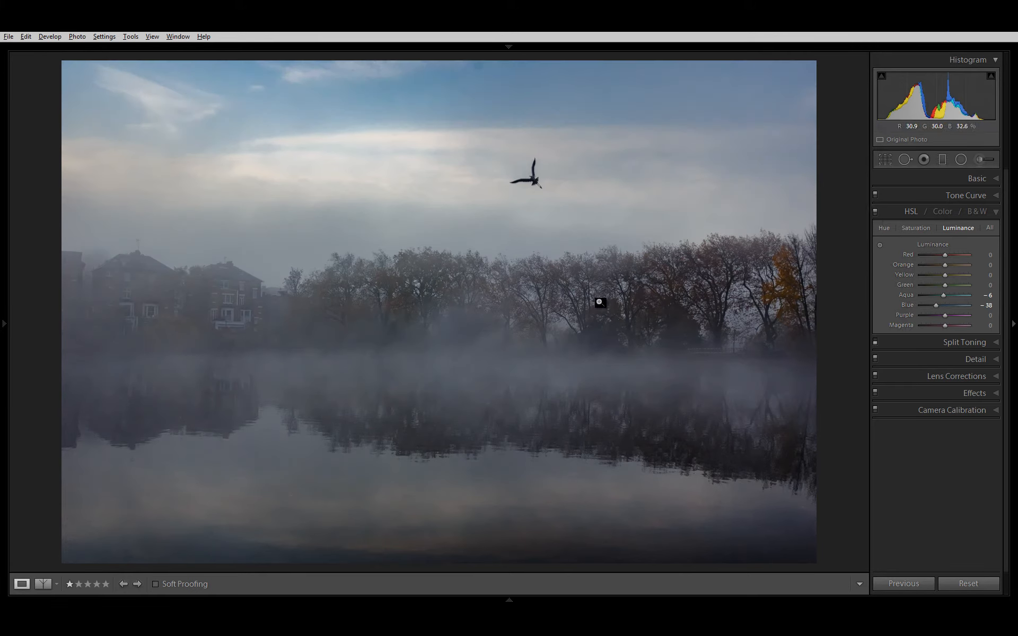
Step: Darken the tree tones with the targeted Luminance adjustment, to Purple -49 and Magenta -26
{"action": "left_click", "coordinate": [604, 277]}
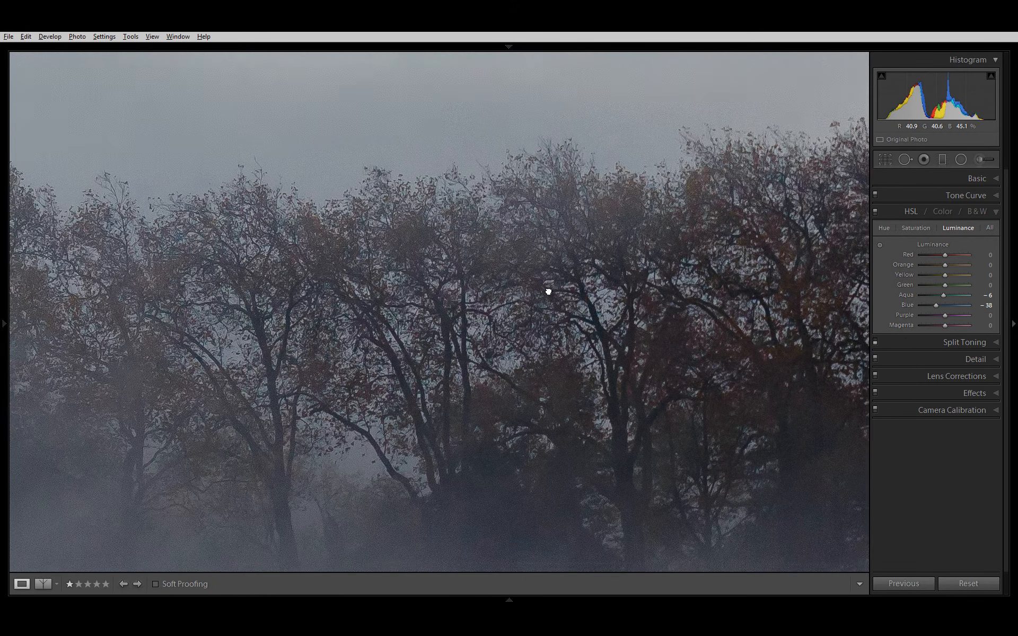
{"action": "left_click_drag", "start_coordinate": [548, 291], "coordinate": [511, 303]}
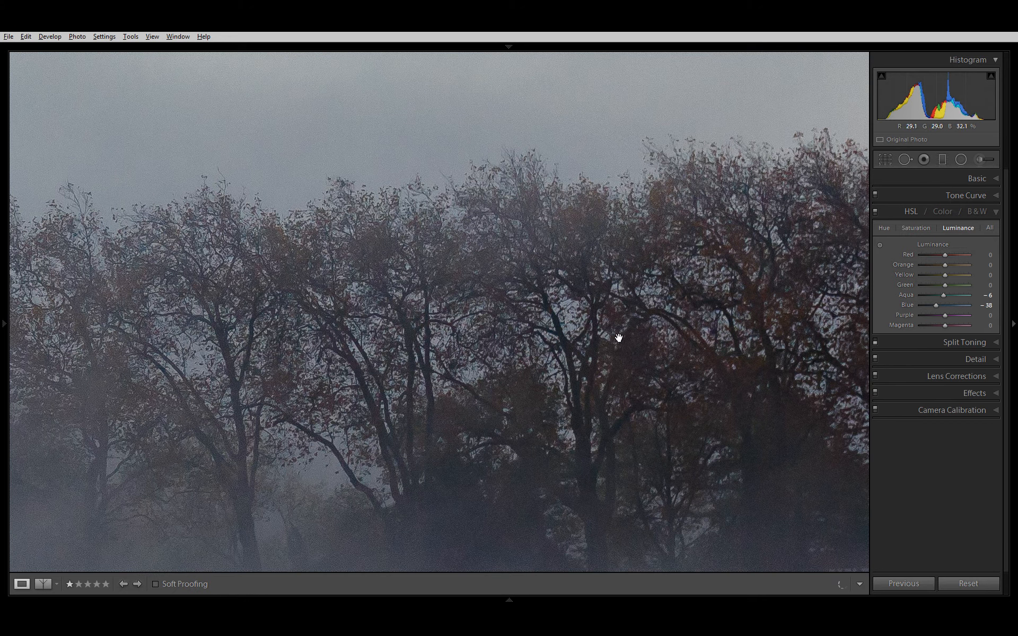
{"action": "left_click", "coordinate": [879, 244]}
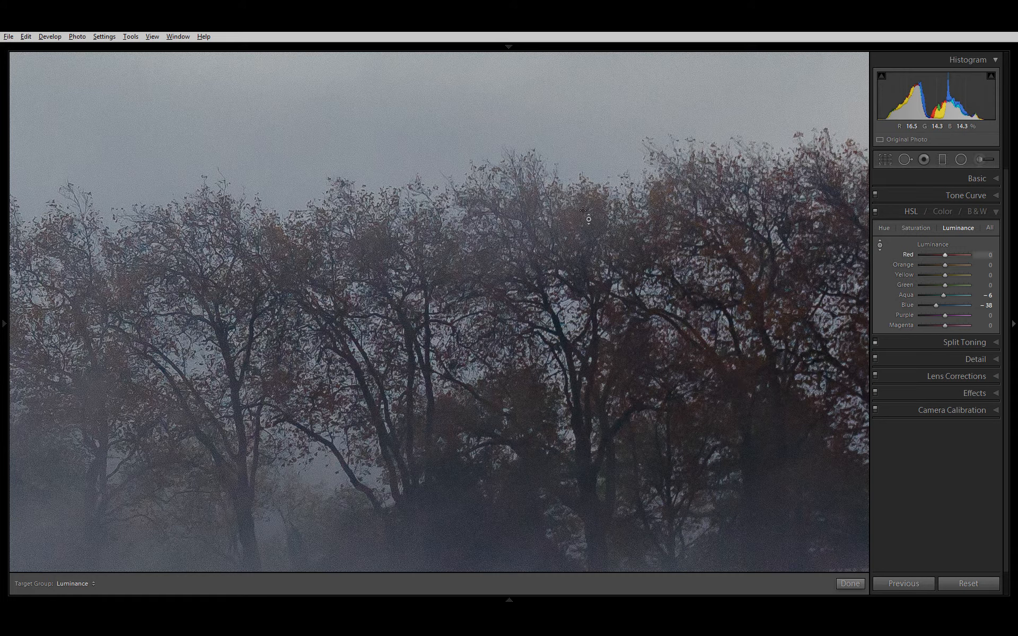
{"action": "left_click_drag", "start_coordinate": [576, 219], "coordinate": [604, 271]}
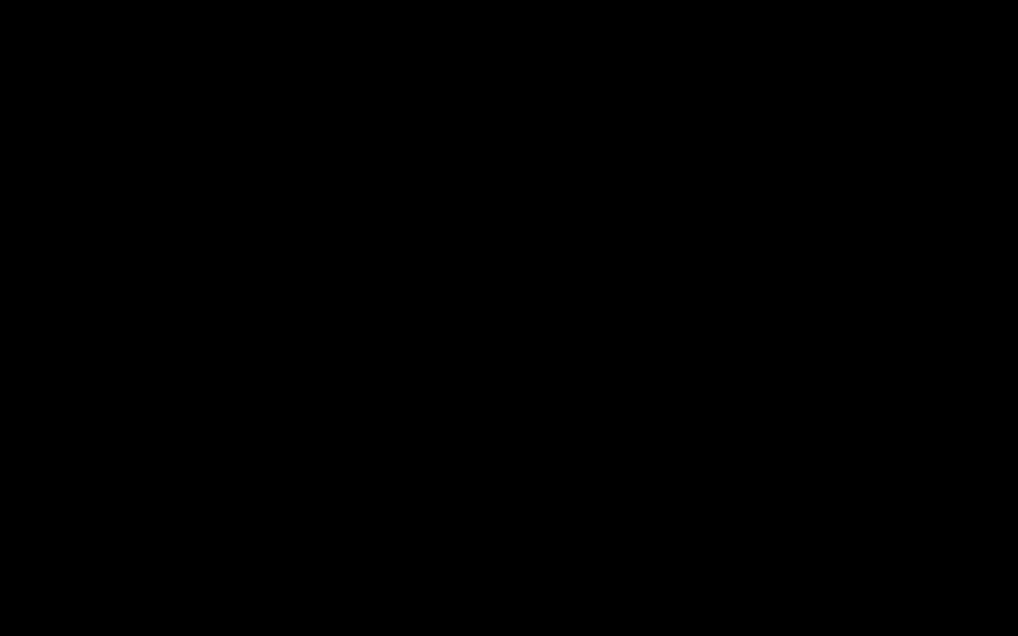
{"action": "key", "text": "ctrl+z"}
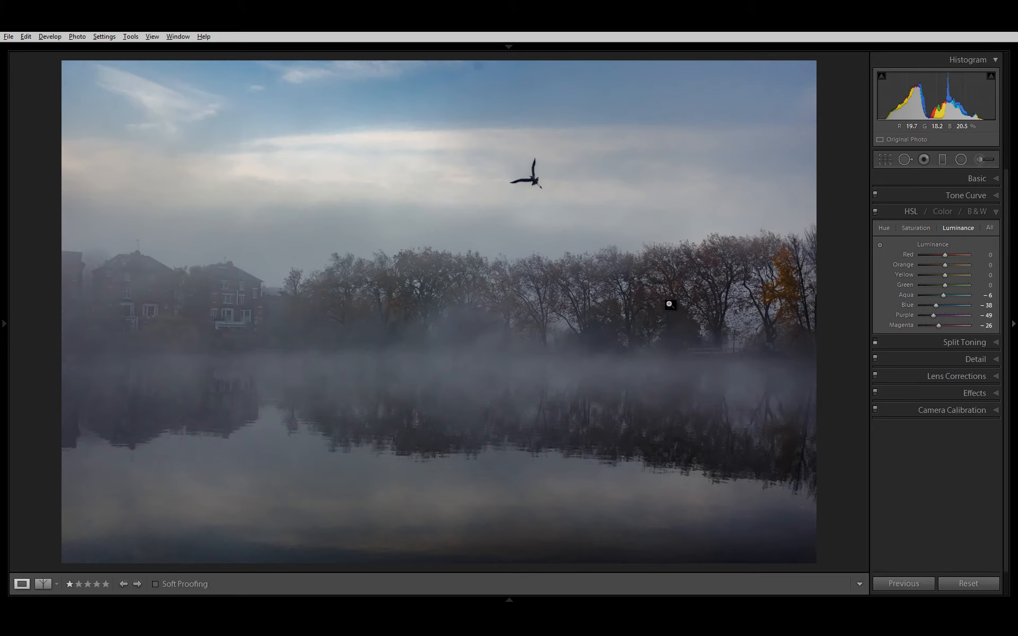
Step: Darken the reddish tones in the dark trees with the targeted Luminance adjustment, to Red -10 and Magenta -27
{"action": "left_click", "coordinate": [879, 245]}
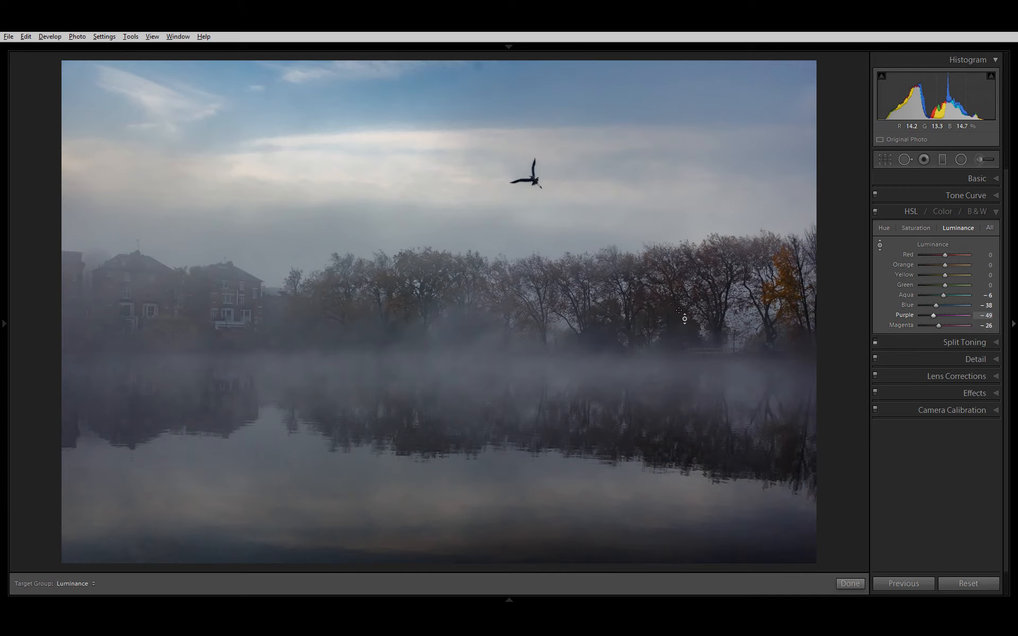
{"action": "left_click_drag", "start_coordinate": [680, 303], "coordinate": [682, 328]}
{"action": "left_click", "coordinate": [879, 242]}
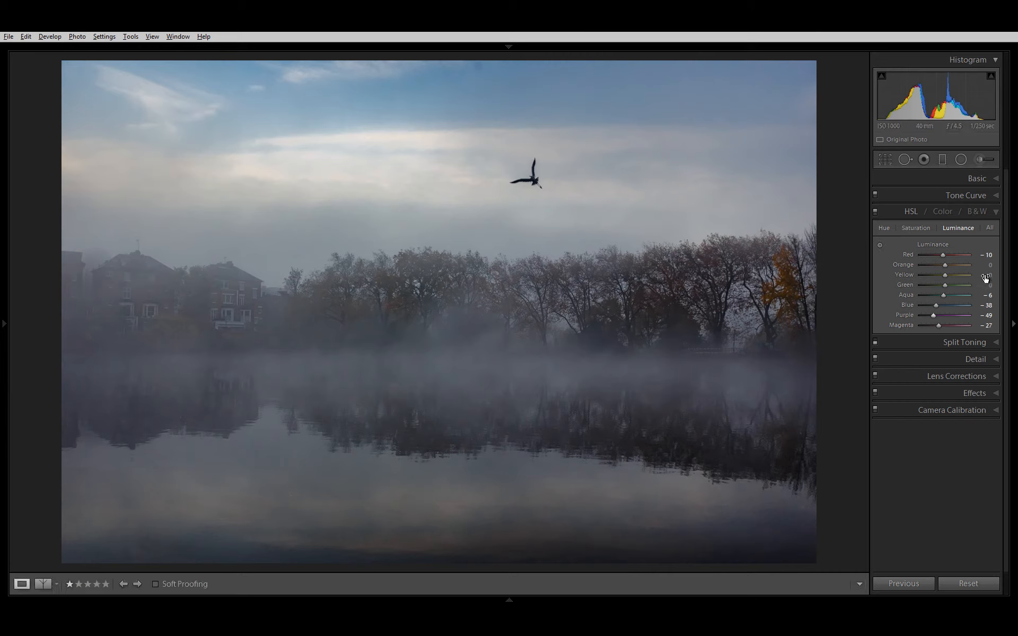
Step: Compare the photo with the HSL adjustments off and on, and set Purple Saturation to +24 while checking the mist close up
{"action": "left_click", "coordinate": [875, 214]}
{"action": "left_click", "coordinate": [875, 214]}
{"action": "left_click", "coordinate": [909, 228]}
{"action": "left_click_drag", "start_coordinate": [965, 309], "coordinate": [940, 321]}
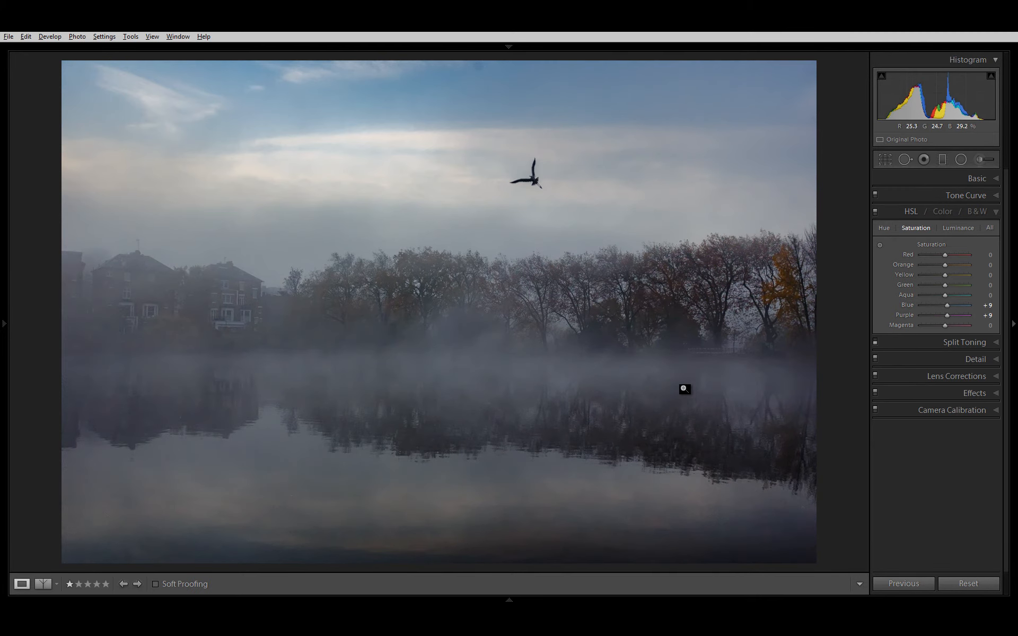
{"action": "left_click", "coordinate": [682, 388]}
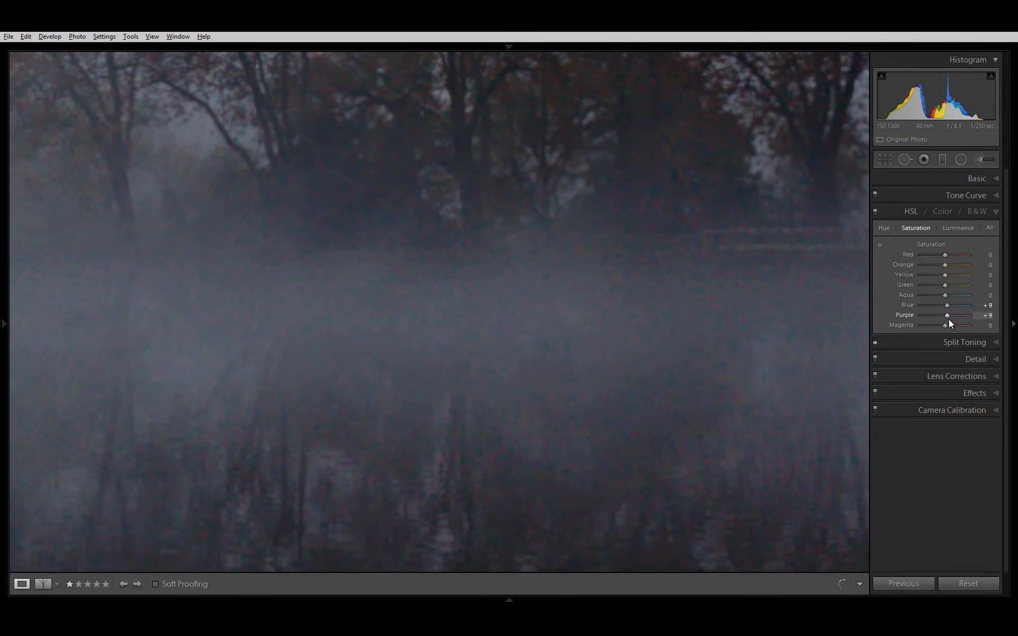
{"action": "mouse_move", "coordinate": [952, 313]}
{"action": "left_mouse_down"}
{"action": "mouse_move", "coordinate": [974, 304]}
{"action": "mouse_move", "coordinate": [953, 316]}
{"action": "mouse_move", "coordinate": [970, 316]}
{"action": "mouse_move", "coordinate": [960, 331]}
{"action": "left_mouse_up"}
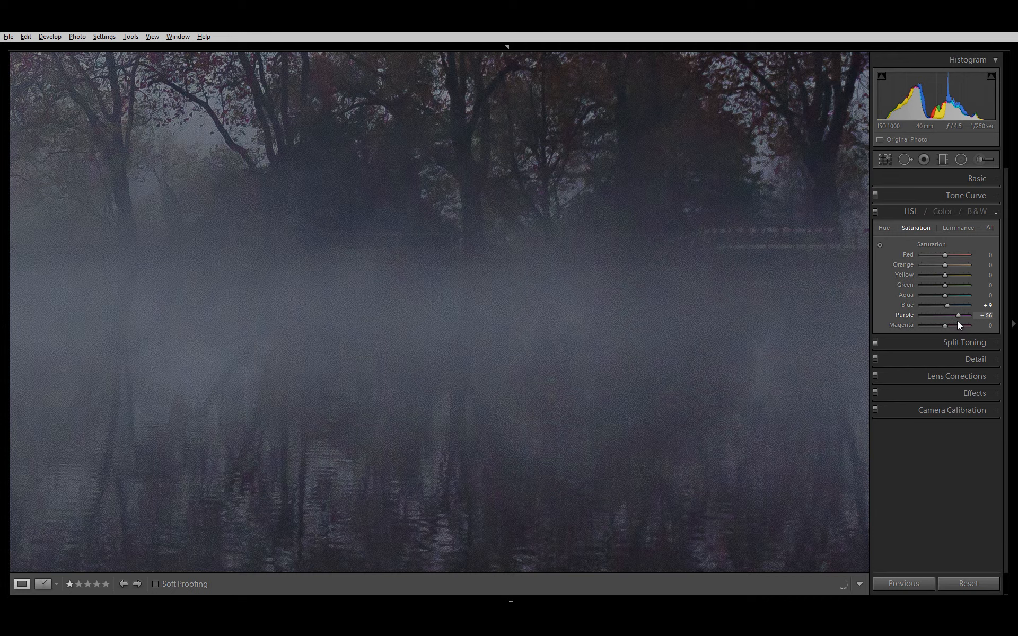
{"action": "left_click_drag", "start_coordinate": [950, 321], "coordinate": [949, 322]}
{"action": "left_click", "coordinate": [643, 344]}
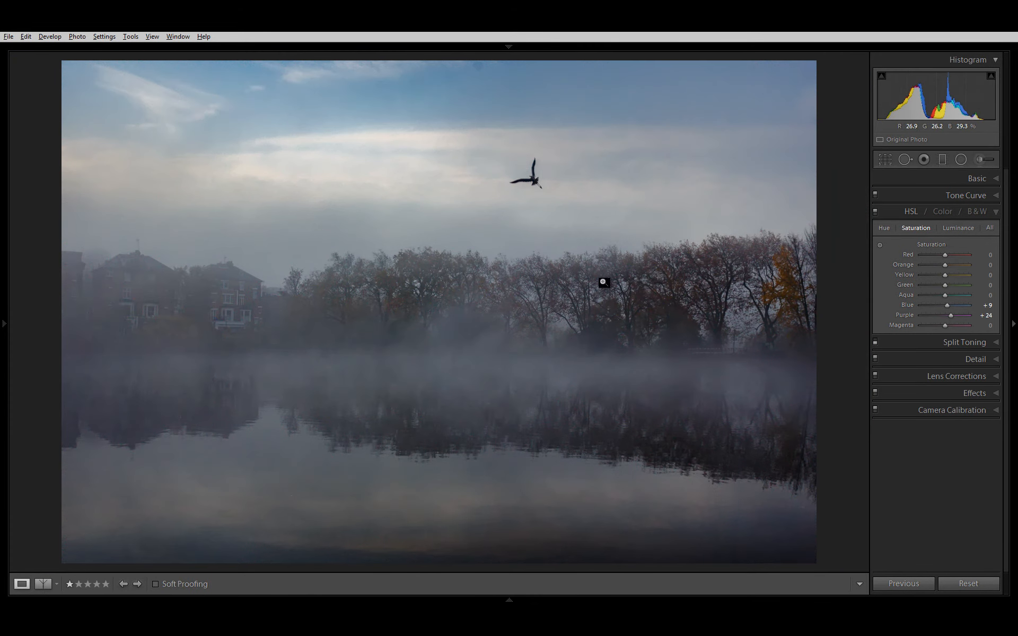
Step: Slightly lower the Orange Luminance and Saturation to mute the autumn trees, and show the adjustments grouped by color
{"action": "left_click", "coordinate": [957, 228]}
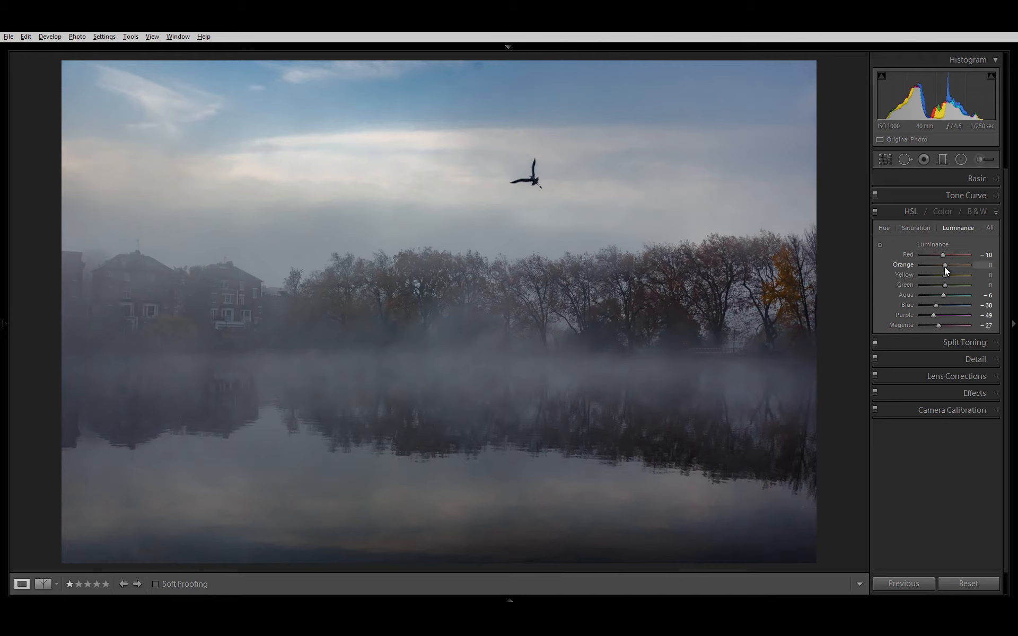
{"action": "mouse_move", "coordinate": [944, 265]}
{"action": "left_mouse_down"}
{"action": "mouse_move", "coordinate": [923, 273]}
{"action": "mouse_move", "coordinate": [940, 262]}
{"action": "left_mouse_up"}
{"action": "left_click", "coordinate": [911, 227]}
{"action": "left_click_drag", "start_coordinate": [931, 268], "coordinate": [938, 268]}
{"action": "mouse_move", "coordinate": [937, 267]}
{"action": "left_mouse_down"}
{"action": "mouse_move", "coordinate": [906, 285]}
{"action": "mouse_move", "coordinate": [938, 265]}
{"action": "left_mouse_up"}
{"action": "left_click", "coordinate": [941, 211]}
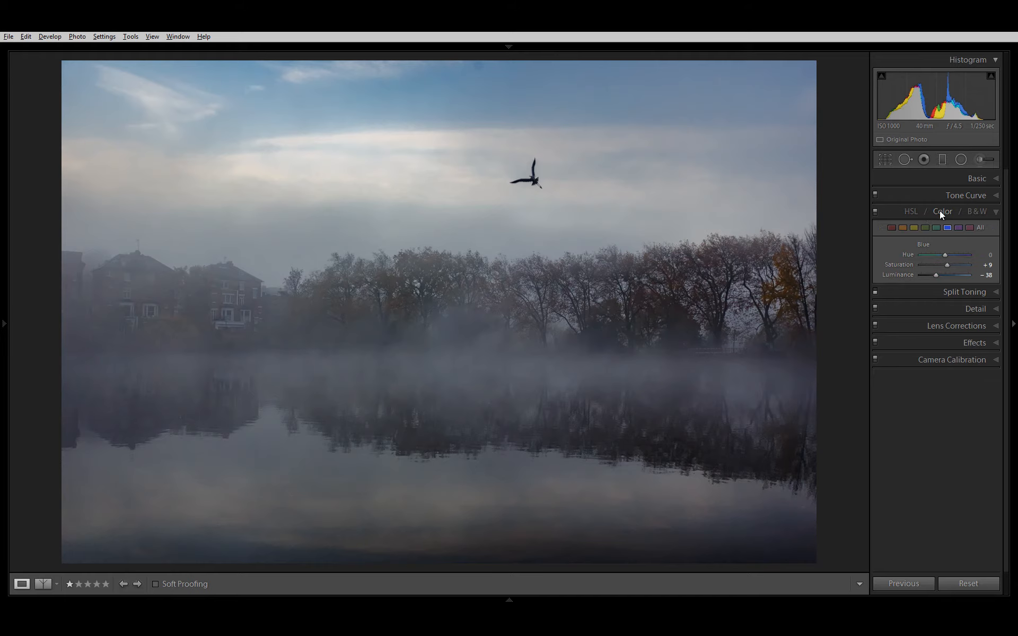
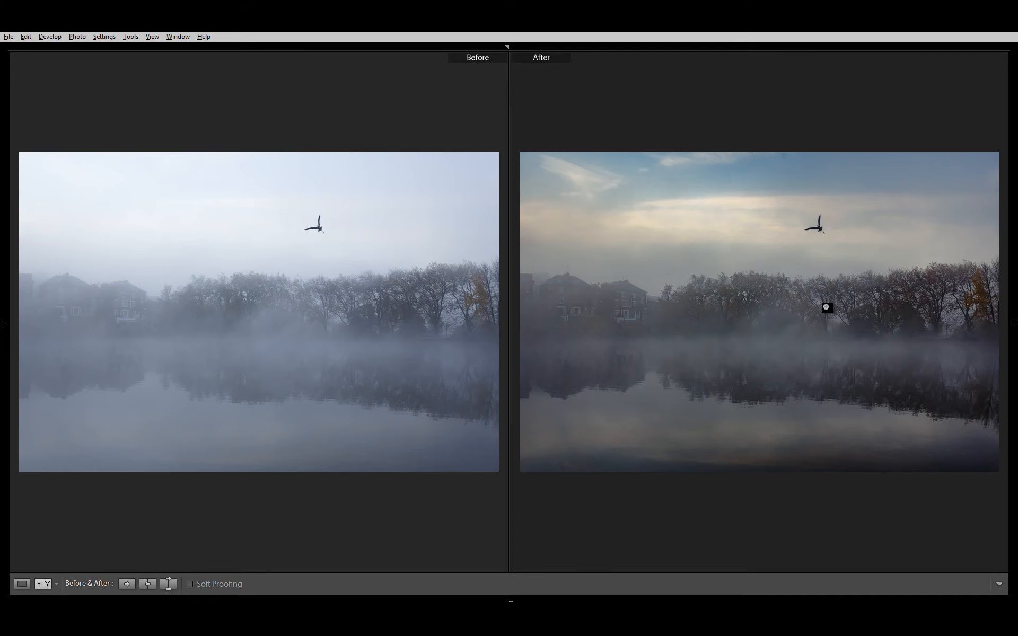
Step: Leave the before/after comparison, bring back the side panels, and open the HSL Saturation adjustments
{"action": "key", "text": "Tab"}
{"action": "key", "text": "y"}
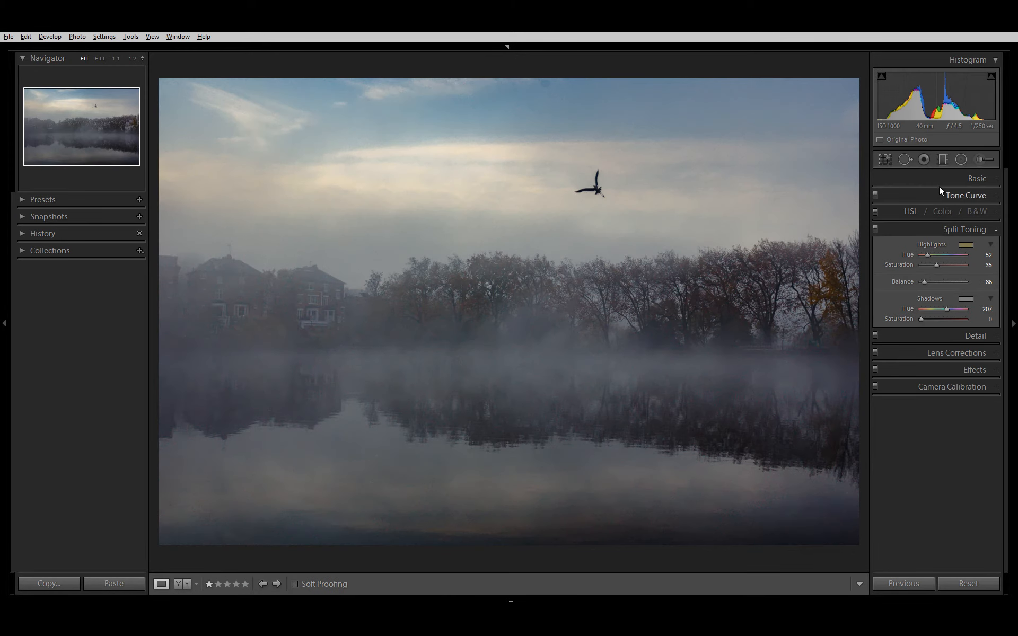
{"action": "left_click", "coordinate": [973, 177]}
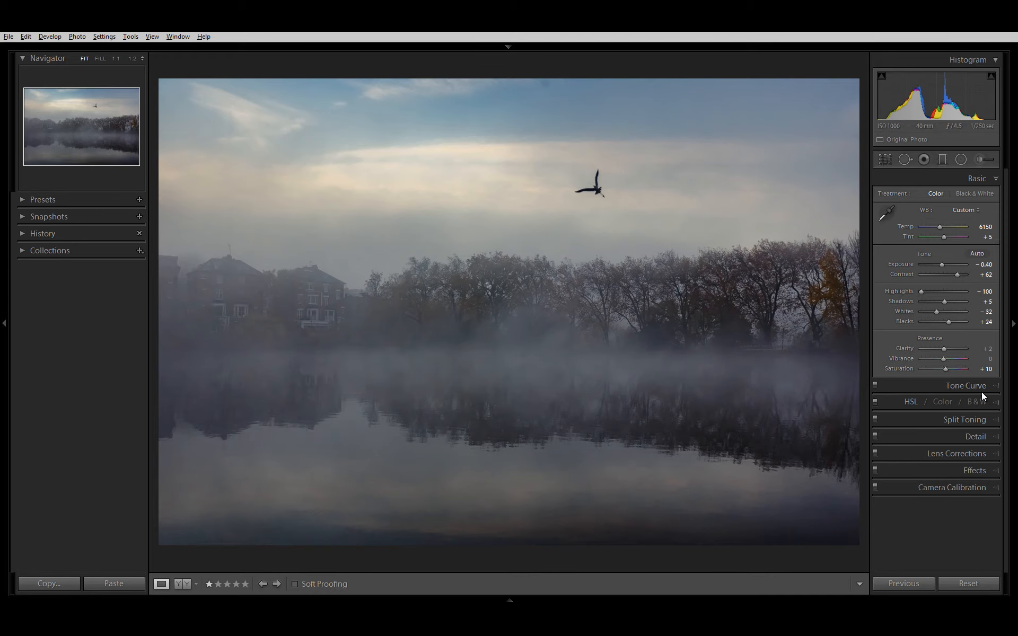
{"action": "left_click", "coordinate": [915, 401]}
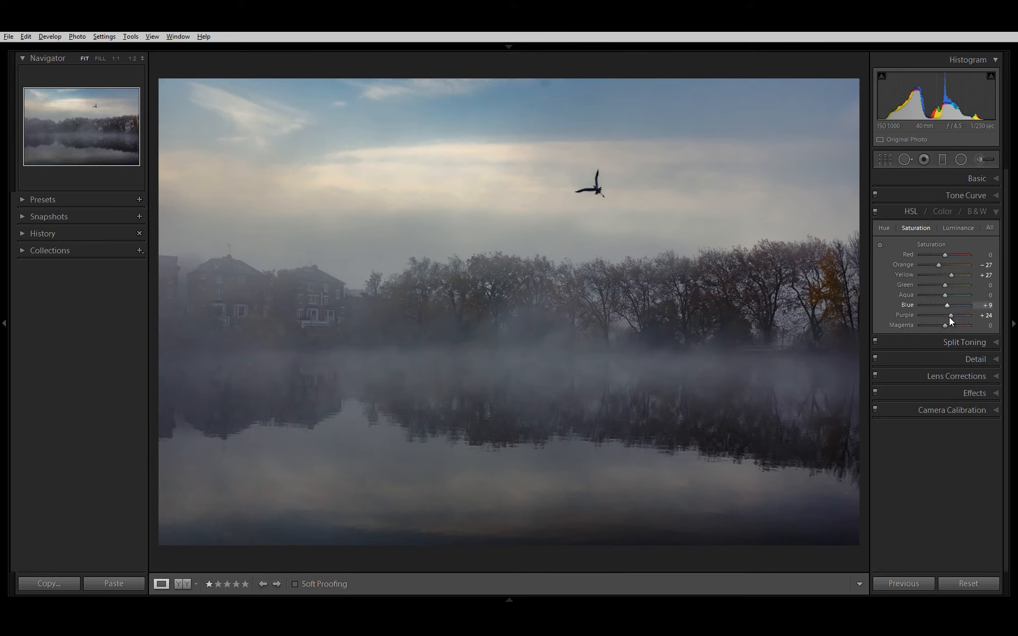
Step: Try lowering Purple Saturation to -56 and Magenta Saturation to -40, and check the trees at 1:1
{"action": "left_click_drag", "start_coordinate": [950, 315], "coordinate": [914, 329]}
{"action": "mouse_move", "coordinate": [943, 325]}
{"action": "left_mouse_down"}
{"action": "mouse_move", "coordinate": [910, 335]}
{"action": "mouse_move", "coordinate": [927, 320]}
{"action": "left_mouse_up"}
{"action": "left_click", "coordinate": [632, 300]}
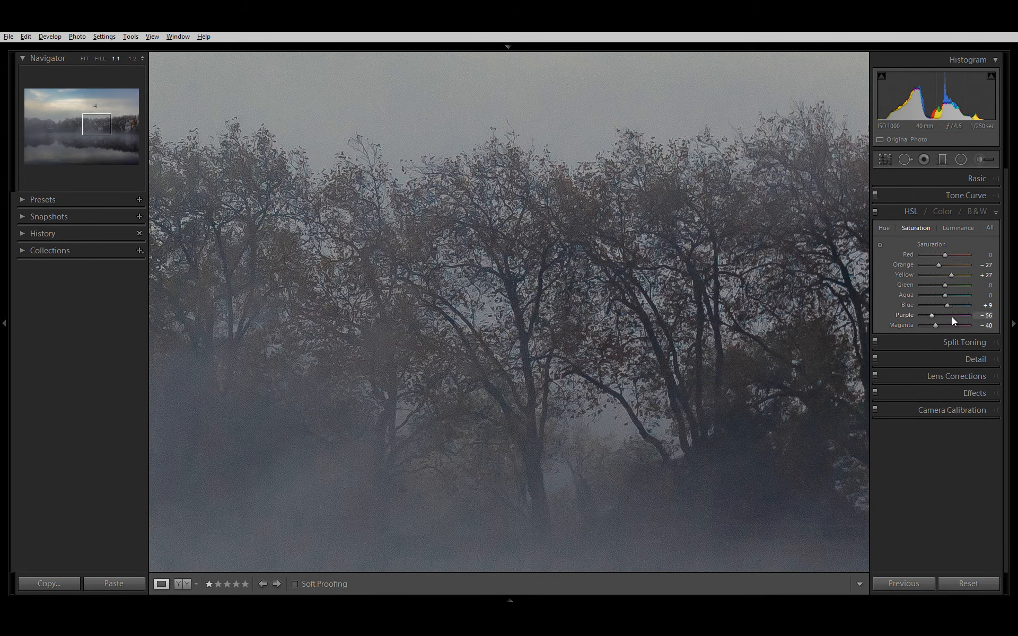
Step: Rebalance the Purple and Magenta Saturation starting from 0, setting Purple to -39 and lowering Magenta slightly
{"action": "left_click", "coordinate": [985, 315]}
{"action": "type", "text": "0"}
{"action": "double_click", "coordinate": [902, 326]}
{"action": "left_click", "coordinate": [985, 327]}
{"action": "left_click", "coordinate": [985, 317]}
{"action": "left_click", "coordinate": [988, 326]}
{"action": "left_click_drag", "start_coordinate": [984, 317], "coordinate": [954, 324]}
{"action": "left_click", "coordinate": [984, 325]}
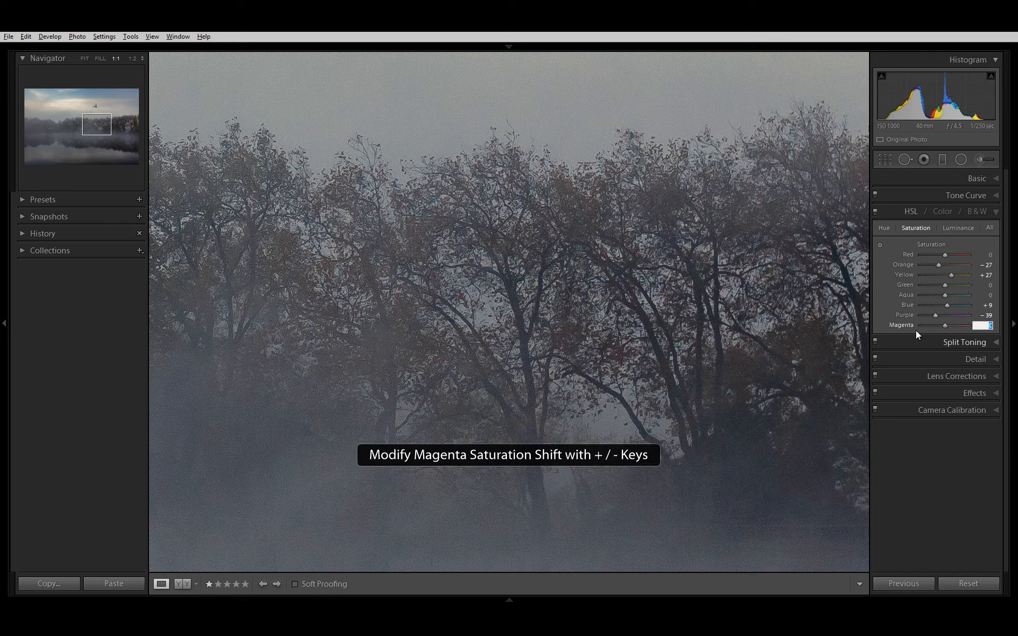
{"action": "left_click_drag", "start_coordinate": [946, 324], "coordinate": [941, 330]}
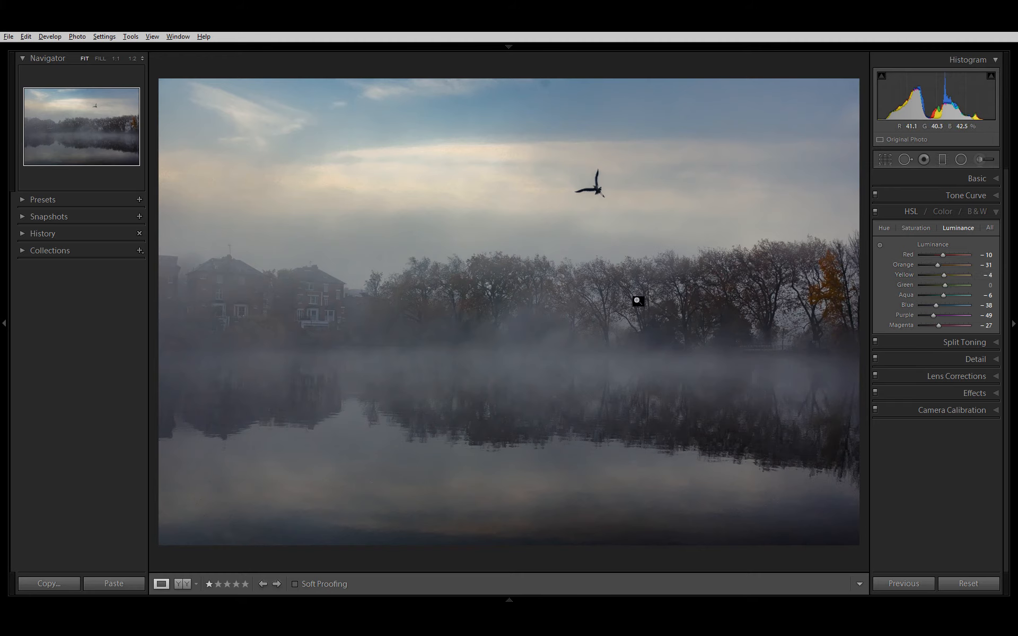
Step: Compare the original and edited photo in side-by-side and split before/after views, and return to the single view
{"action": "key", "text": "y"}
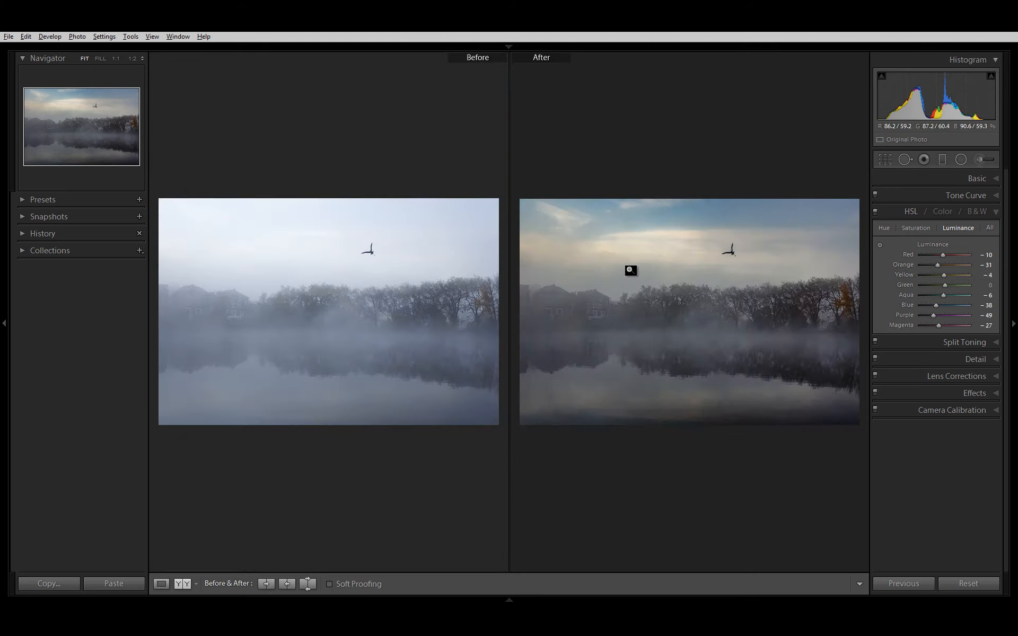
{"action": "left_click", "coordinate": [188, 579]}
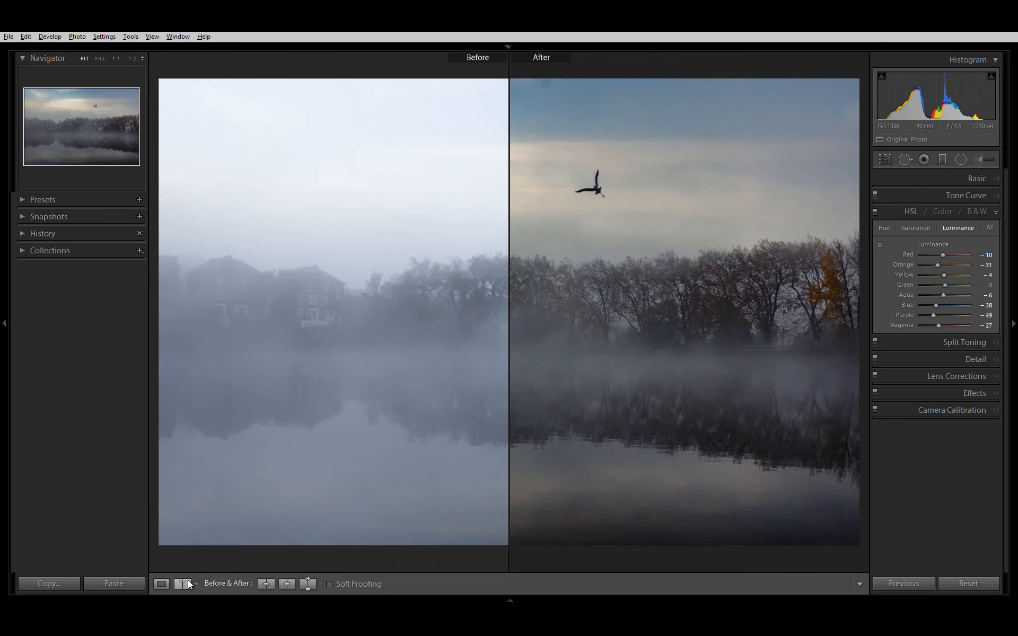
{"action": "key", "text": "y"}
{"action": "key", "text": "y"}
{"action": "key", "text": "y"}
{"action": "key", "text": "y"}
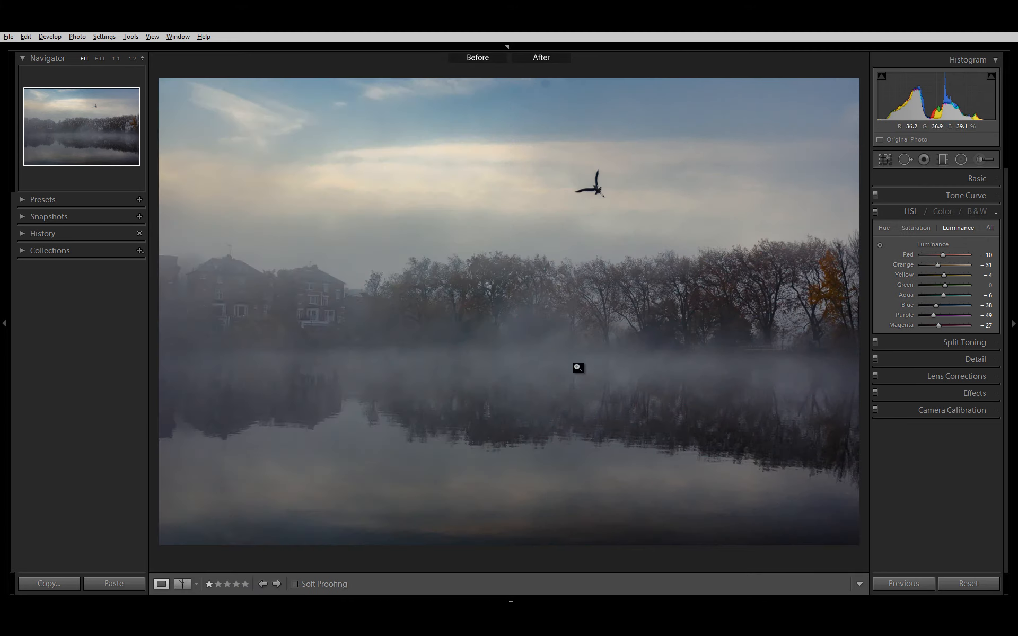
{"action": "key", "text": "y"}
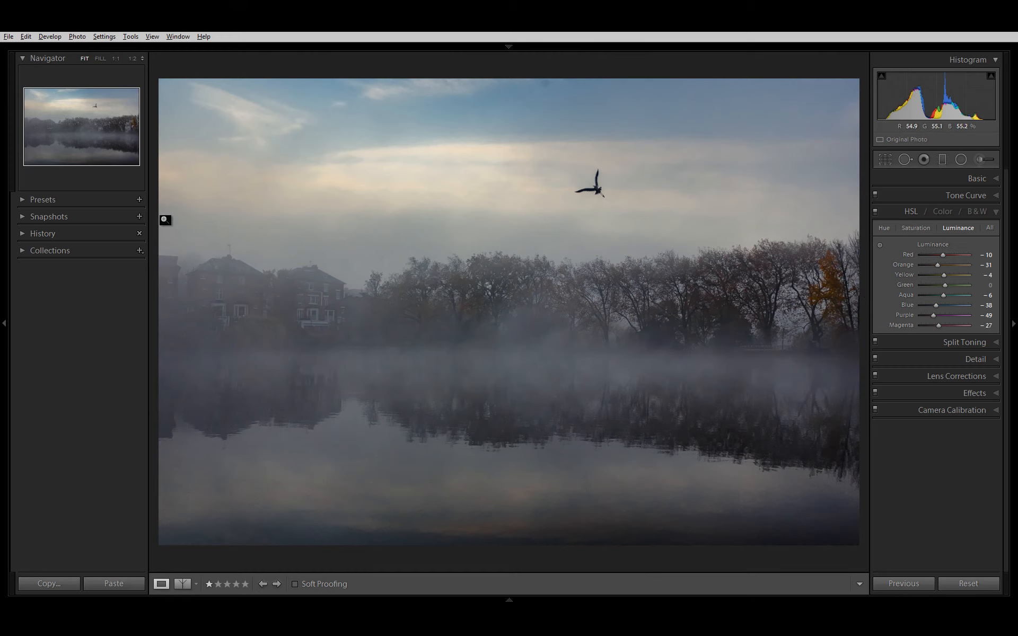
Step: Save the current edit as a new snapshot named test1
{"action": "left_click", "coordinate": [140, 217]}
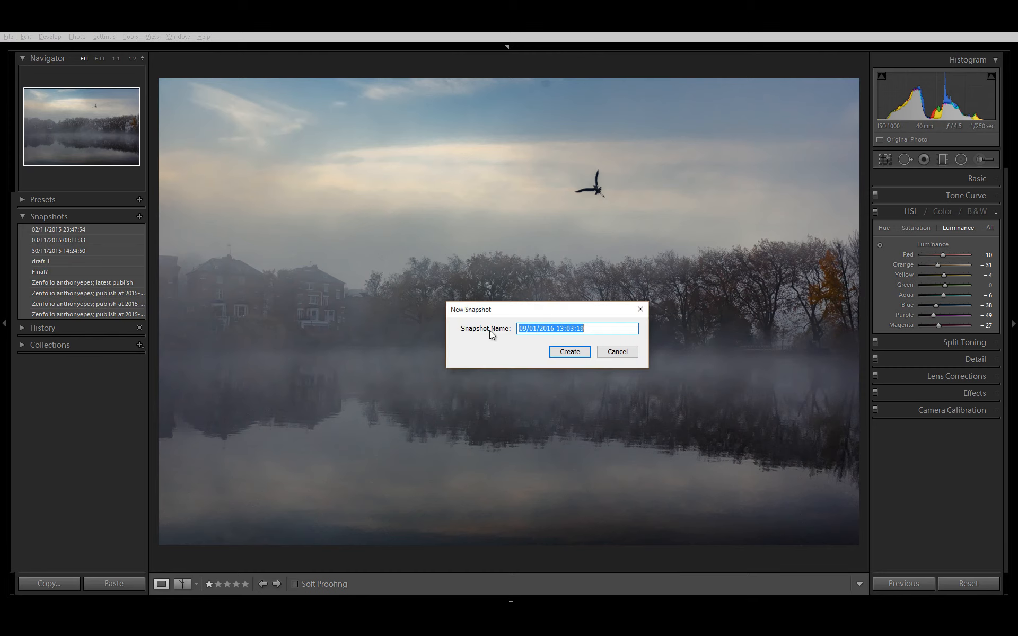
{"action": "type", "text": "test1"}
{"action": "key", "text": "Return"}
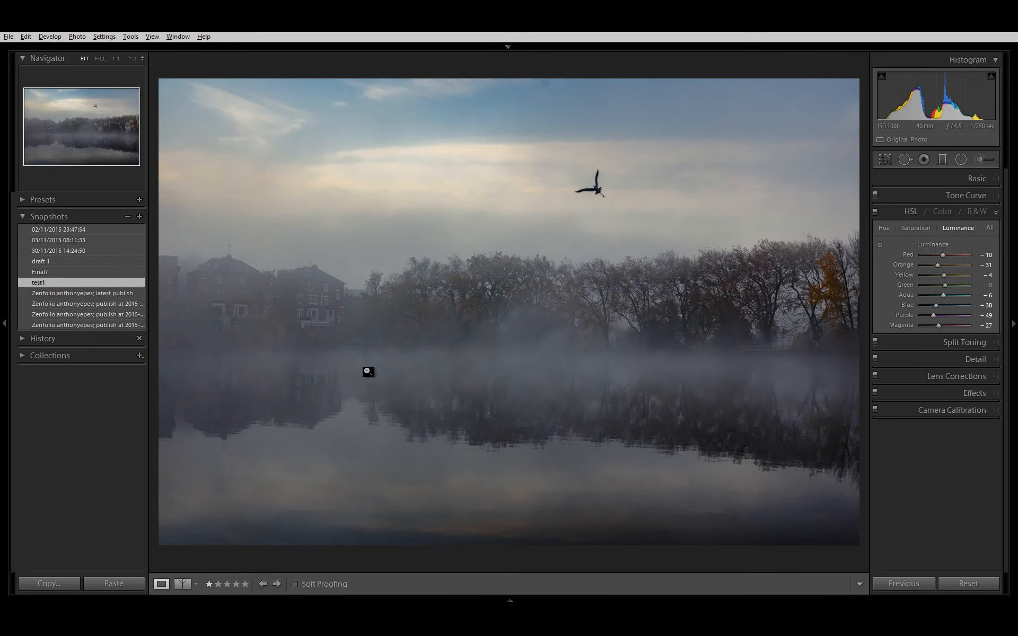
Step: Enlarge the photo by hiding the snapshots side of the workspace, and set Contrast to +51 and Highlights to -18
{"action": "left_click", "coordinate": [980, 179]}
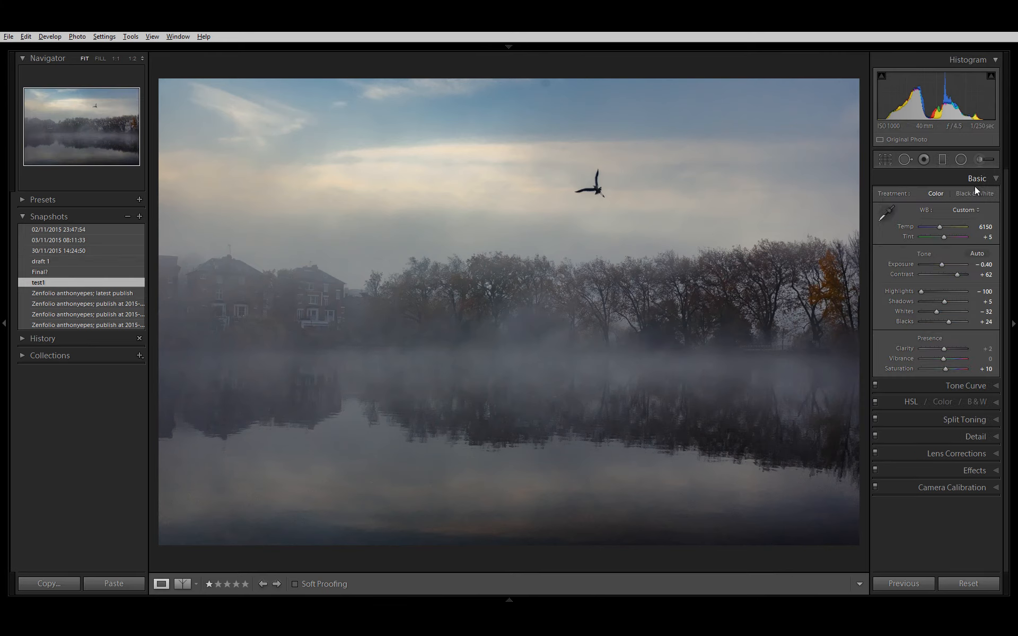
{"action": "left_click", "coordinate": [4, 322]}
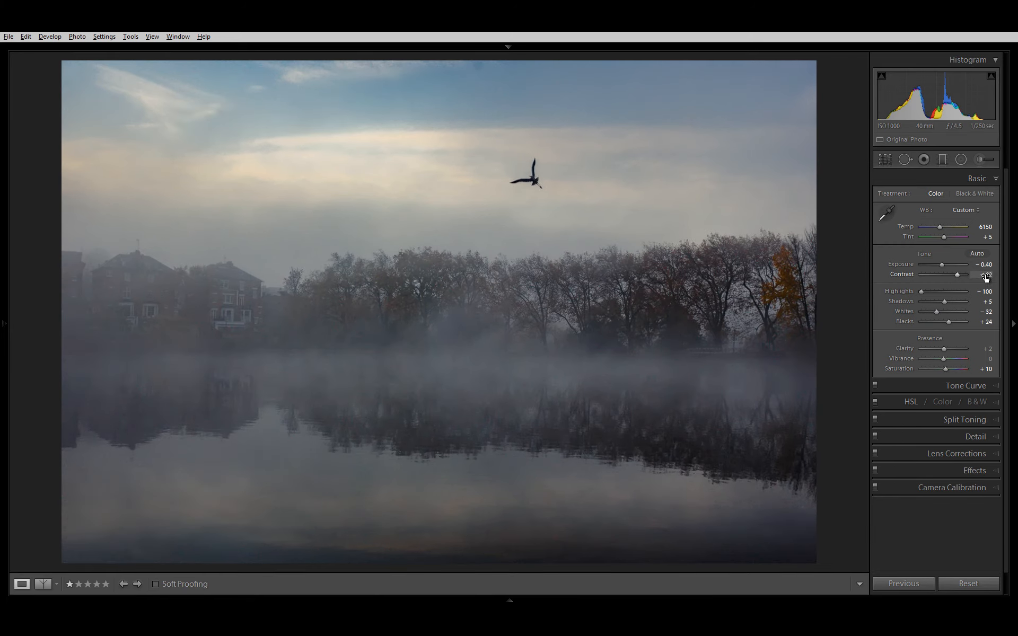
{"action": "left_click_drag", "start_coordinate": [986, 278], "coordinate": [958, 337]}
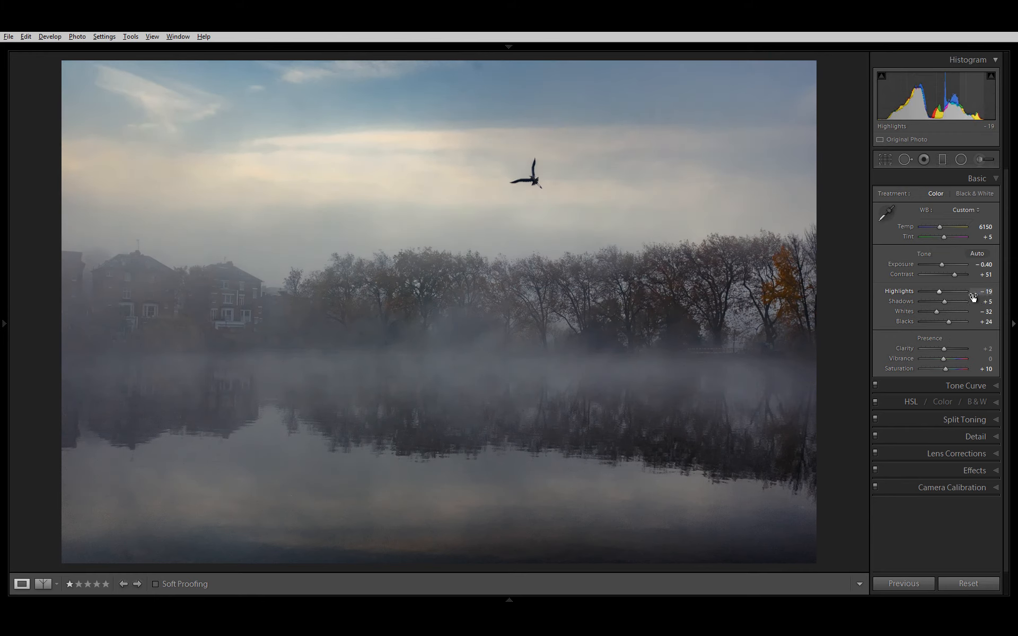
{"action": "key", "text": "alt"}
{"action": "left_click", "coordinate": [986, 294], "text": "alt"}
{"action": "left_click_drag", "start_coordinate": [973, 298], "coordinate": [924, 331]}
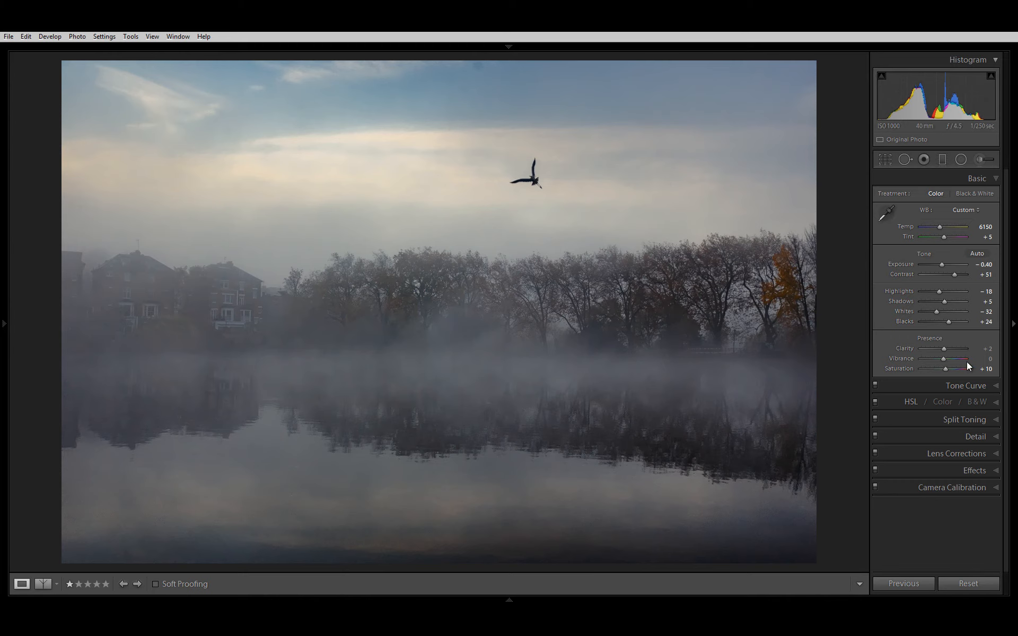
Step: Set Clarity to -12 and review the photo with the before/after view and the filmstrip briefly shown
{"action": "mouse_move", "coordinate": [981, 351]}
{"action": "left_mouse_down"}
{"action": "mouse_move", "coordinate": [994, 346]}
{"action": "mouse_move", "coordinate": [968, 357]}
{"action": "mouse_move", "coordinate": [981, 350]}
{"action": "left_mouse_up"}
{"action": "key", "text": "shift+y"}
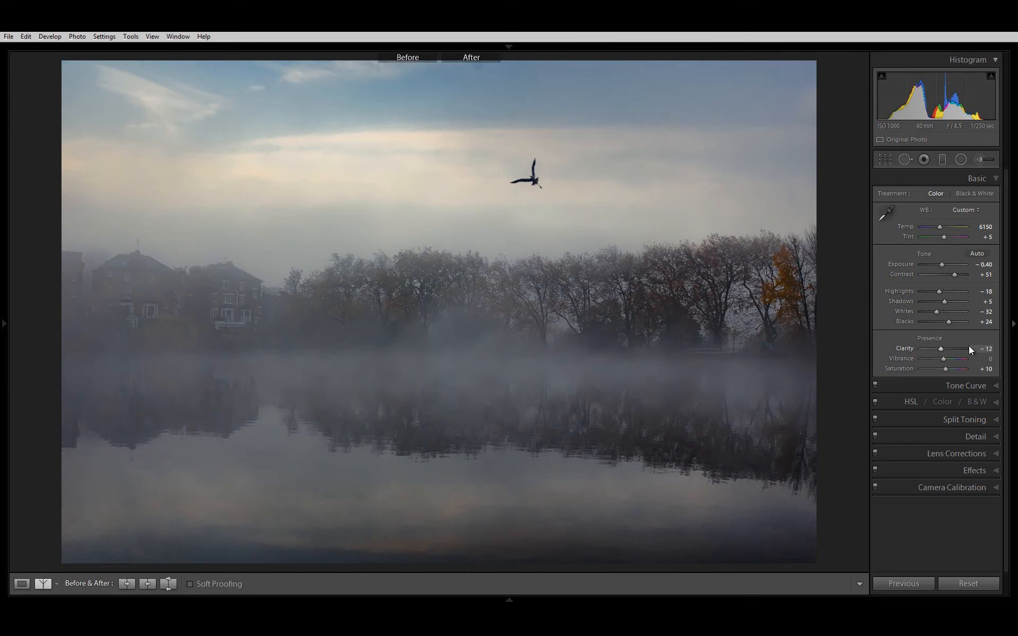
{"action": "key", "text": "shift+y"}
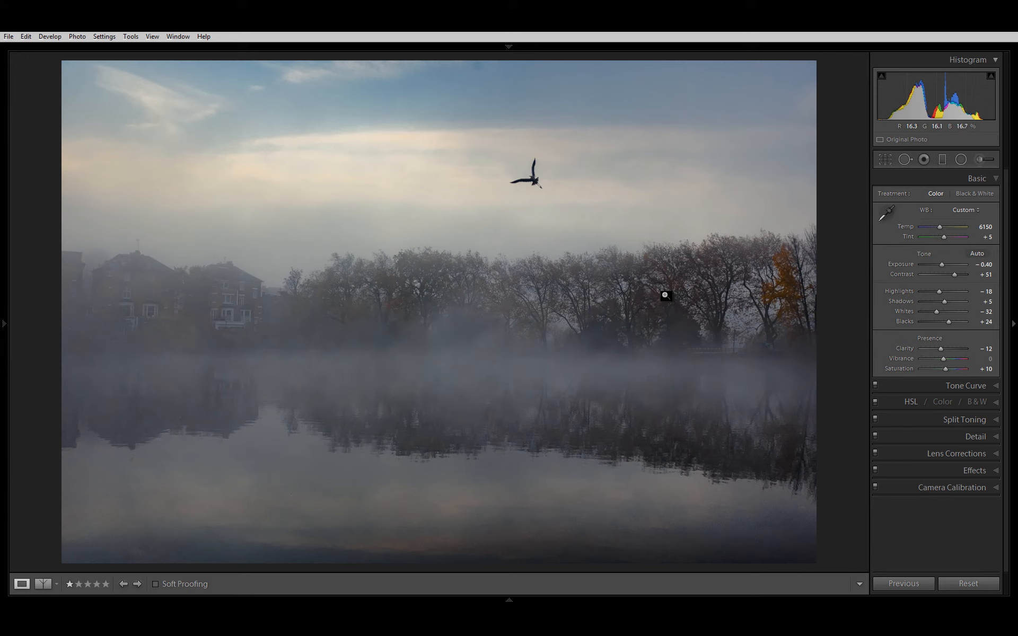
{"action": "key", "text": "F6"}
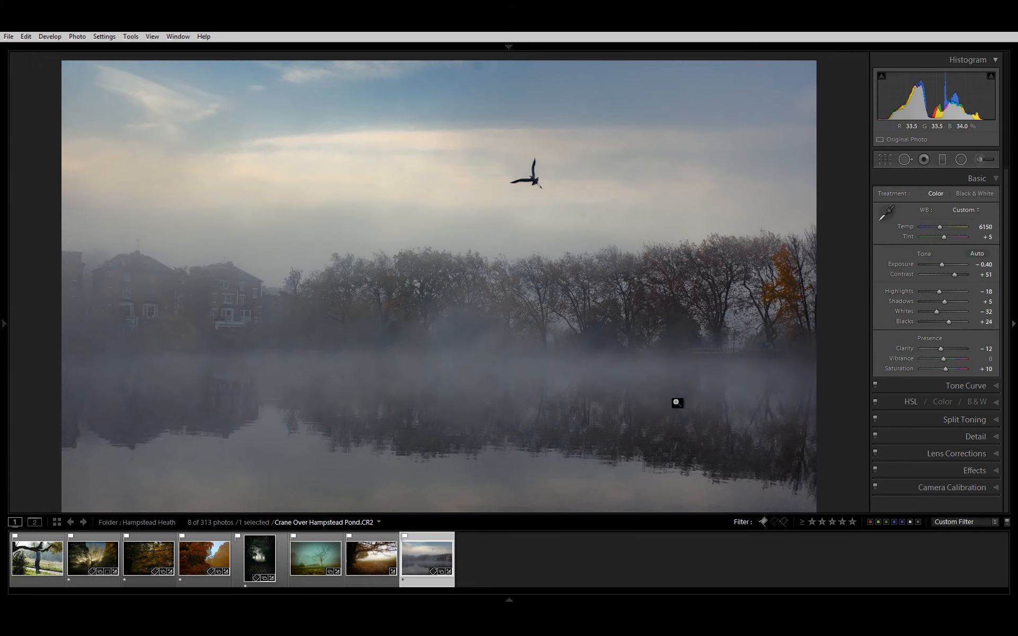
{"action": "key", "text": "F6"}
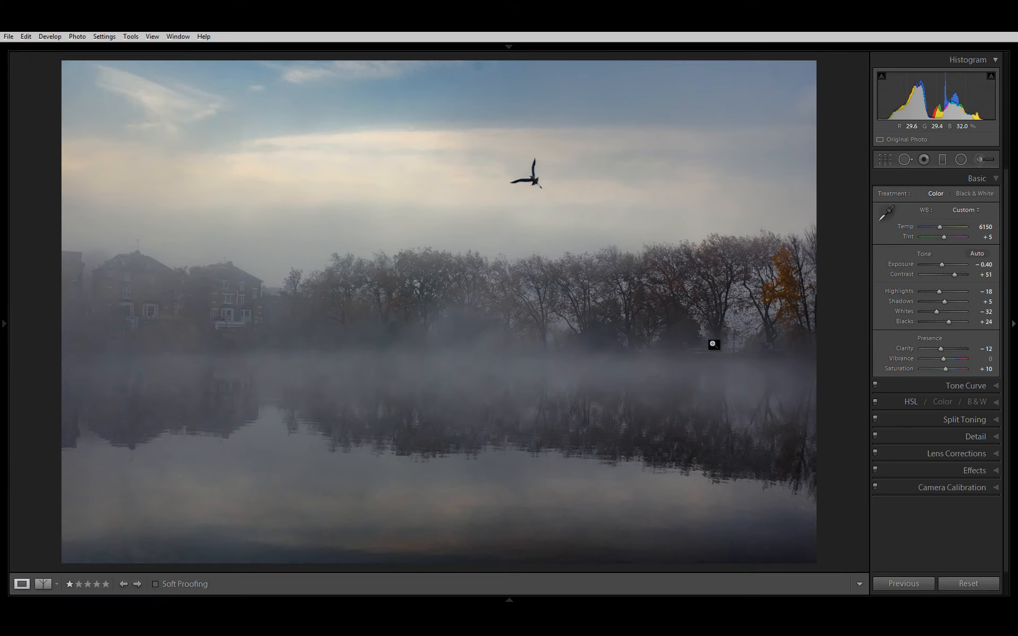
Step: Set the Dehaze amount to +70 and the Highlight Priority post-crop vignette amount to +7
{"action": "left_click", "coordinate": [991, 475]}
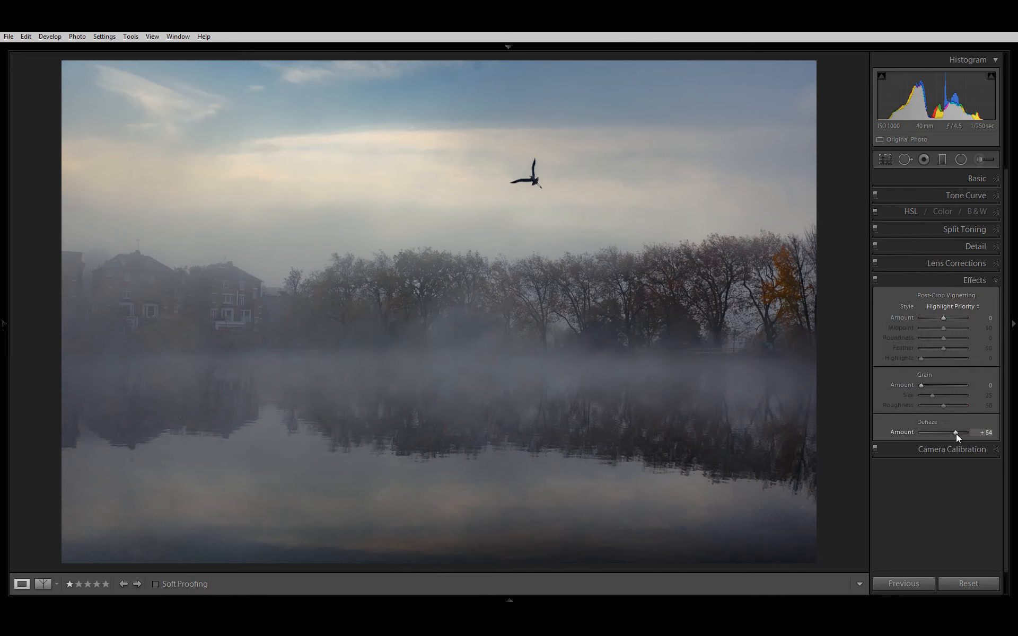
{"action": "left_click_drag", "start_coordinate": [983, 437], "coordinate": [990, 433]}
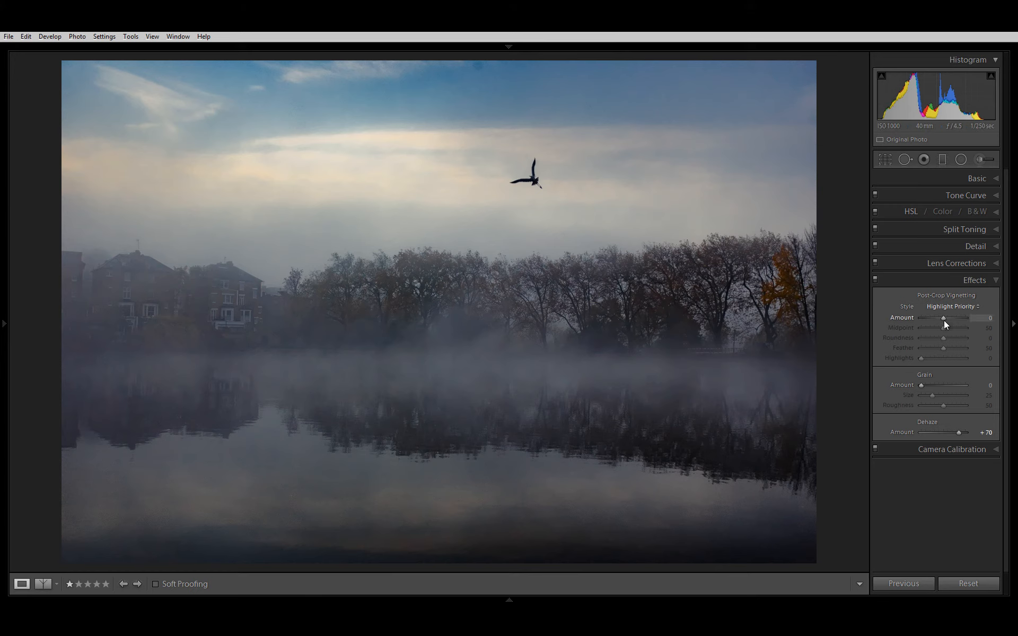
{"action": "mouse_move", "coordinate": [944, 321]}
{"action": "left_mouse_down"}
{"action": "mouse_move", "coordinate": [934, 321]}
{"action": "mouse_move", "coordinate": [941, 311]}
{"action": "left_mouse_up"}
{"action": "left_click_drag", "start_coordinate": [947, 310], "coordinate": [947, 307]}
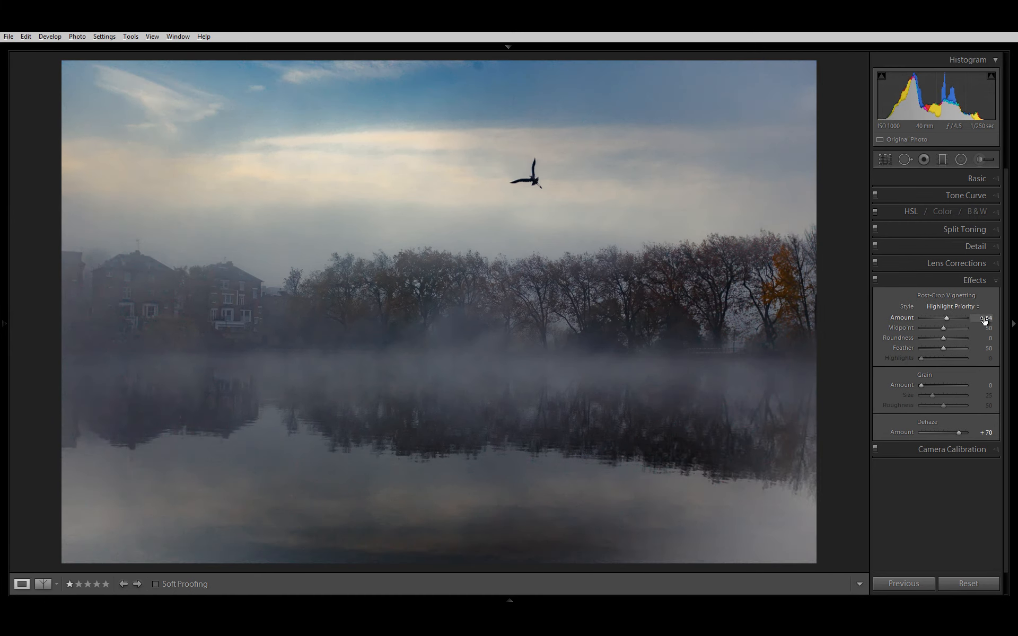
{"action": "left_click_drag", "start_coordinate": [985, 322], "coordinate": [978, 324]}
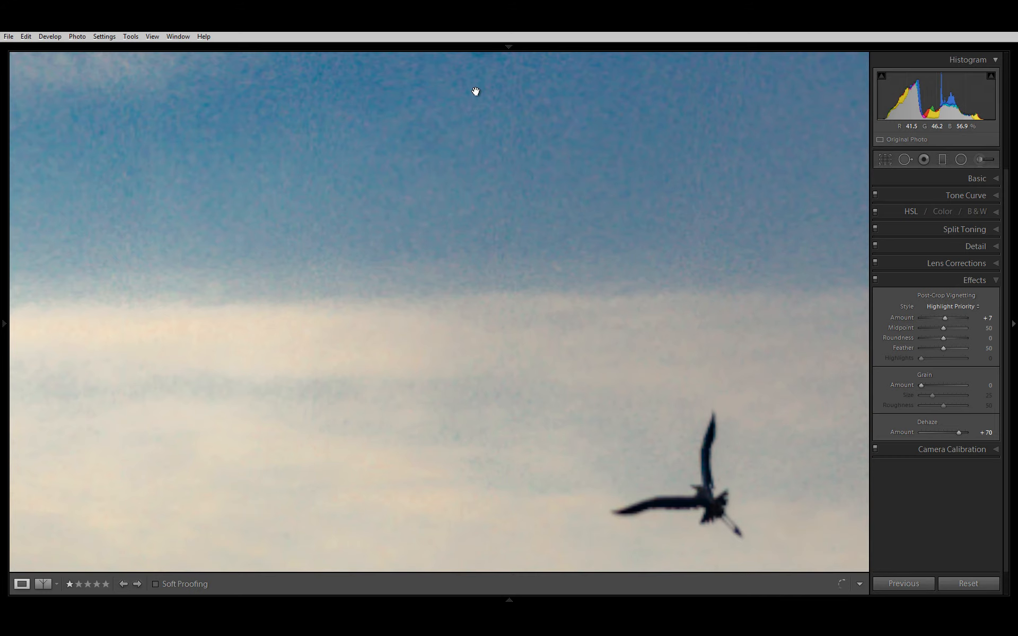
Step: Heal the dark dust spot at the sky's upper edge with a size 76, feather 66 Spot Removal brush
{"action": "left_click_drag", "start_coordinate": [474, 91], "coordinate": [477, 184]}
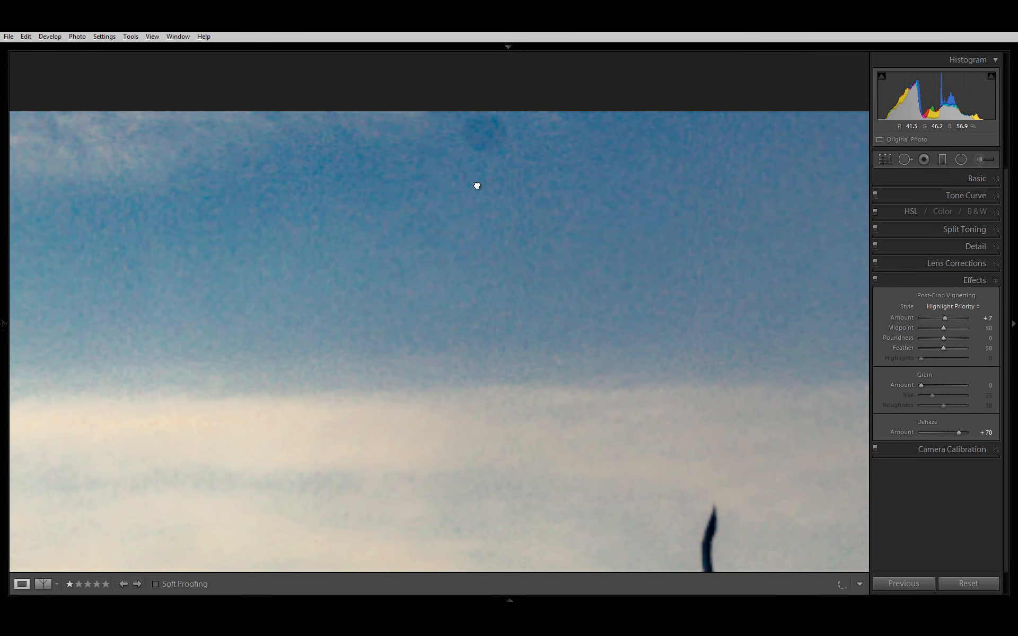
{"action": "key", "text": "q"}
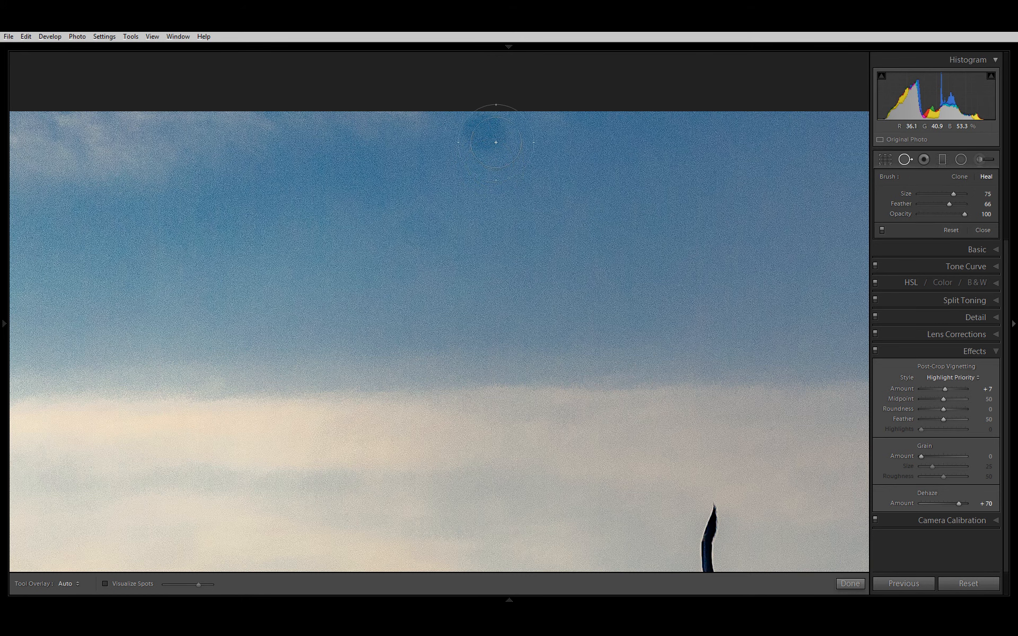
{"action": "scroll", "coordinate": [483, 132], "scroll_direction": "up", "scroll_amount": 2}
{"action": "left_click", "coordinate": [484, 132]}
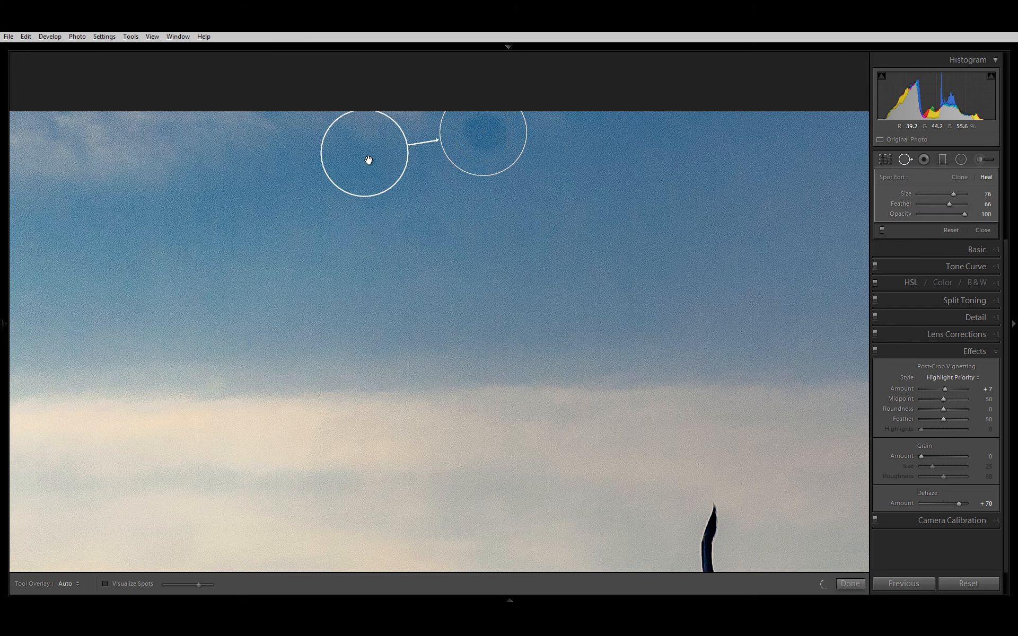
{"action": "left_click", "coordinate": [546, 297]}
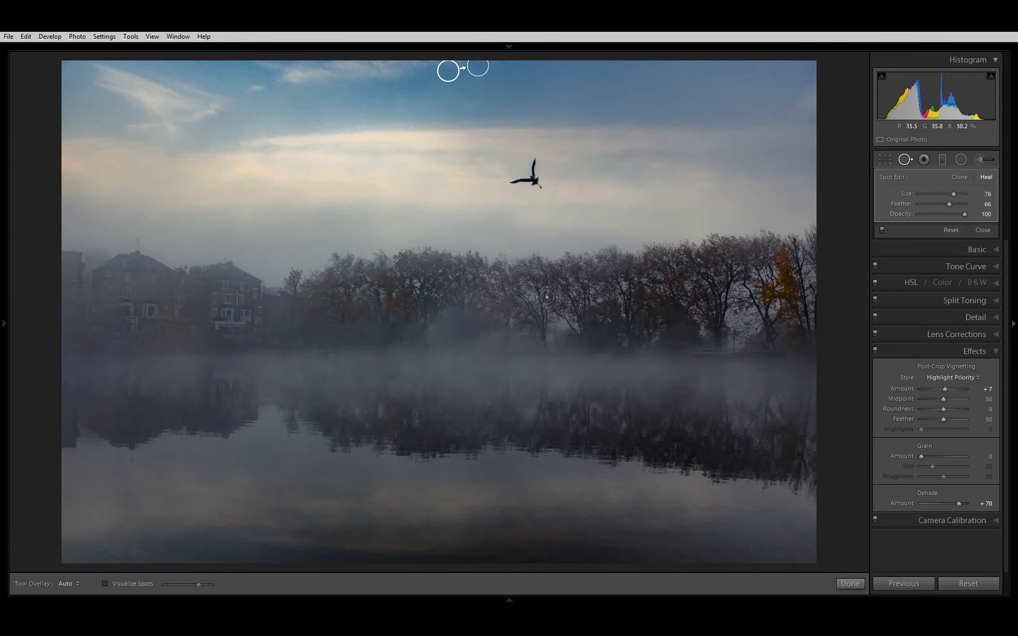
{"action": "key", "text": "q"}
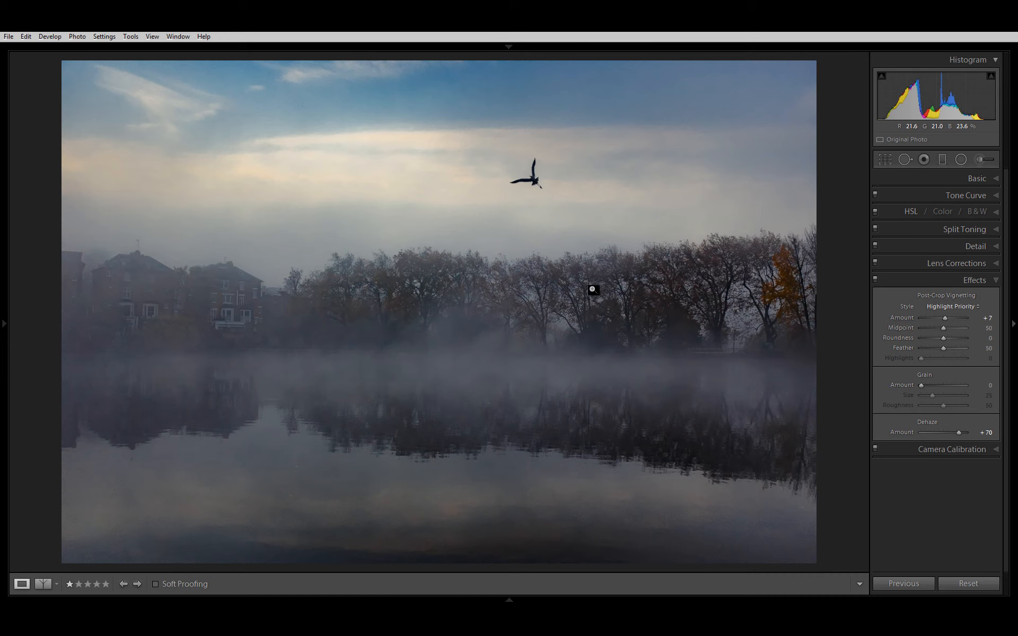
Step: Examine sharpening and noise at high magnification across the misty trees, the orange foliage and the dark water reflections
{"action": "left_click", "coordinate": [992, 247]}
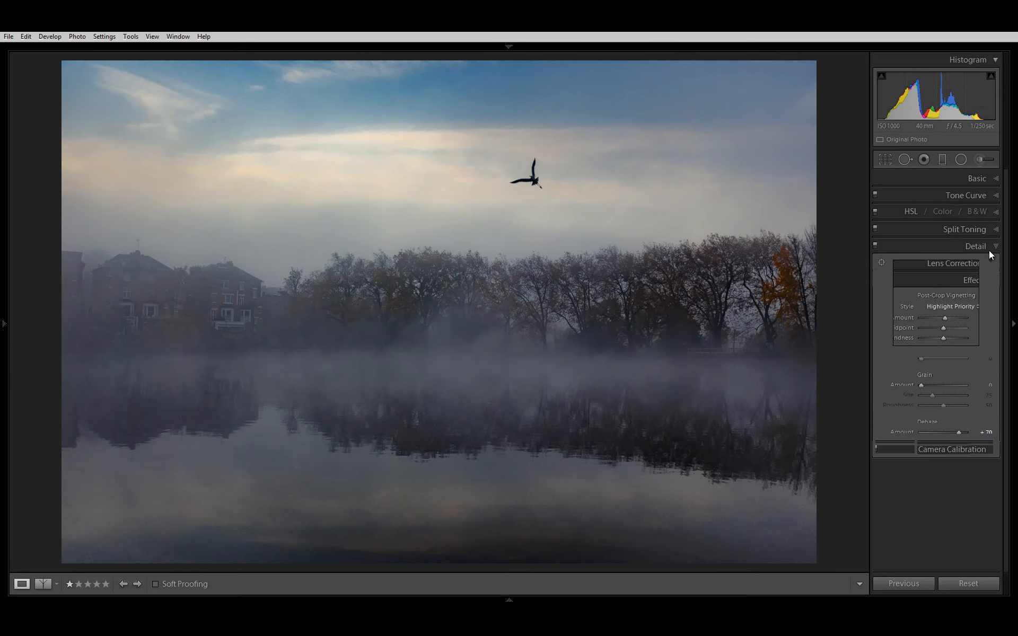
{"action": "left_click", "coordinate": [657, 297]}
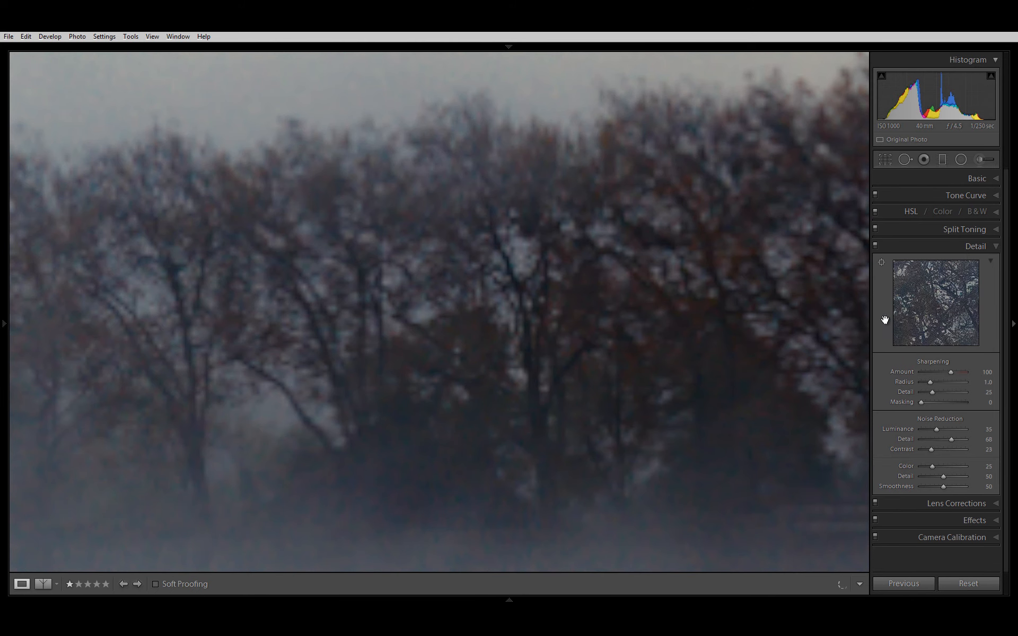
{"action": "left_click_drag", "start_coordinate": [638, 345], "coordinate": [574, 195]}
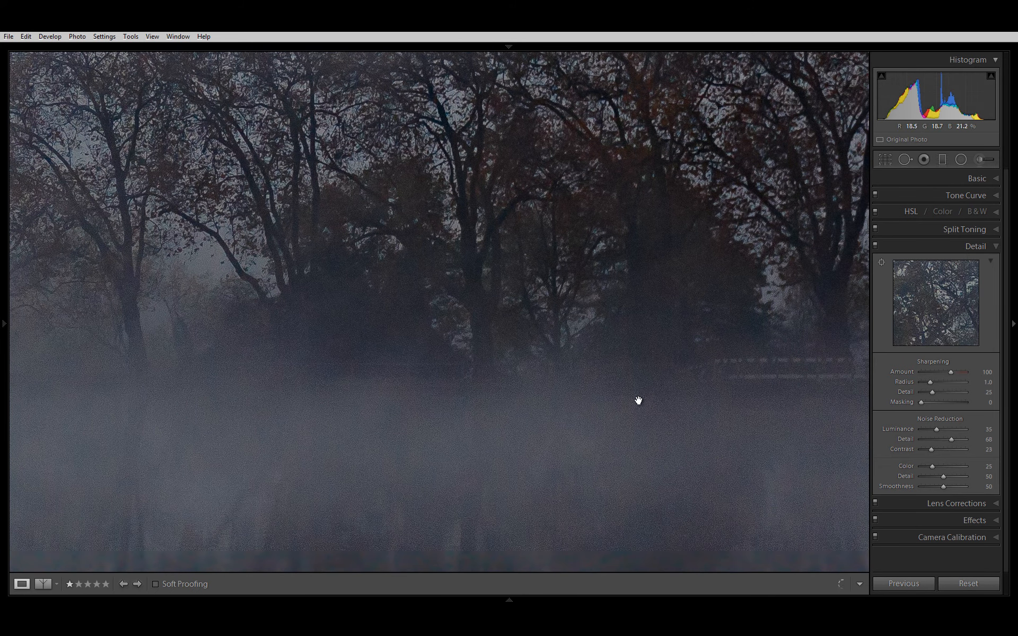
{"action": "left_click_drag", "start_coordinate": [638, 400], "coordinate": [607, 198]}
{"action": "left_click_drag", "start_coordinate": [644, 157], "coordinate": [645, 314]}
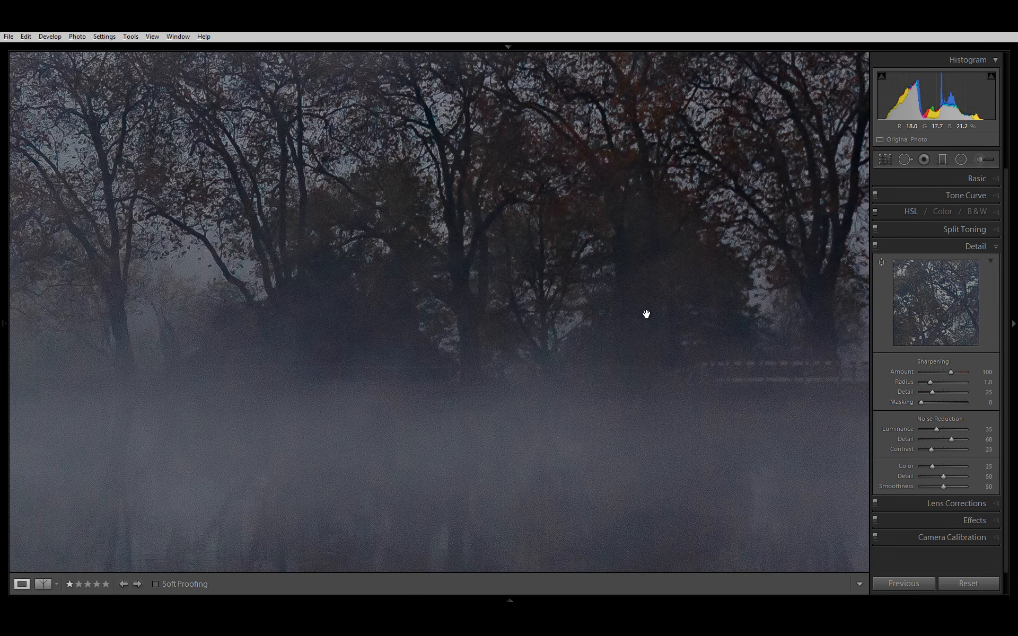
{"action": "left_click_drag", "start_coordinate": [618, 255], "coordinate": [599, 37]}
{"action": "left_click_drag", "start_coordinate": [631, 96], "coordinate": [686, 456]}
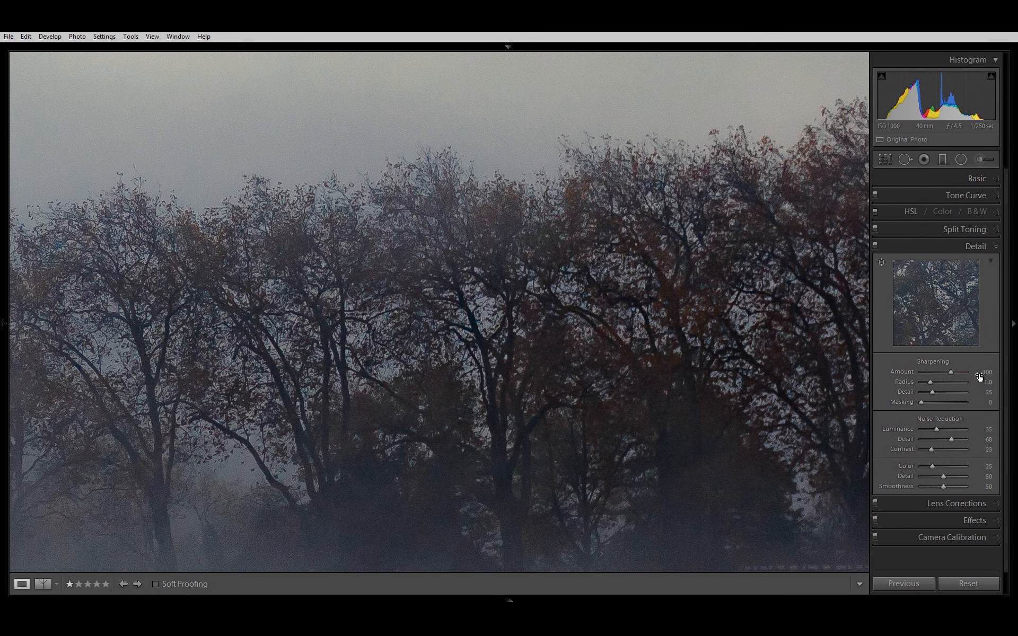
{"action": "left_click_drag", "start_coordinate": [603, 419], "coordinate": [591, 272]}
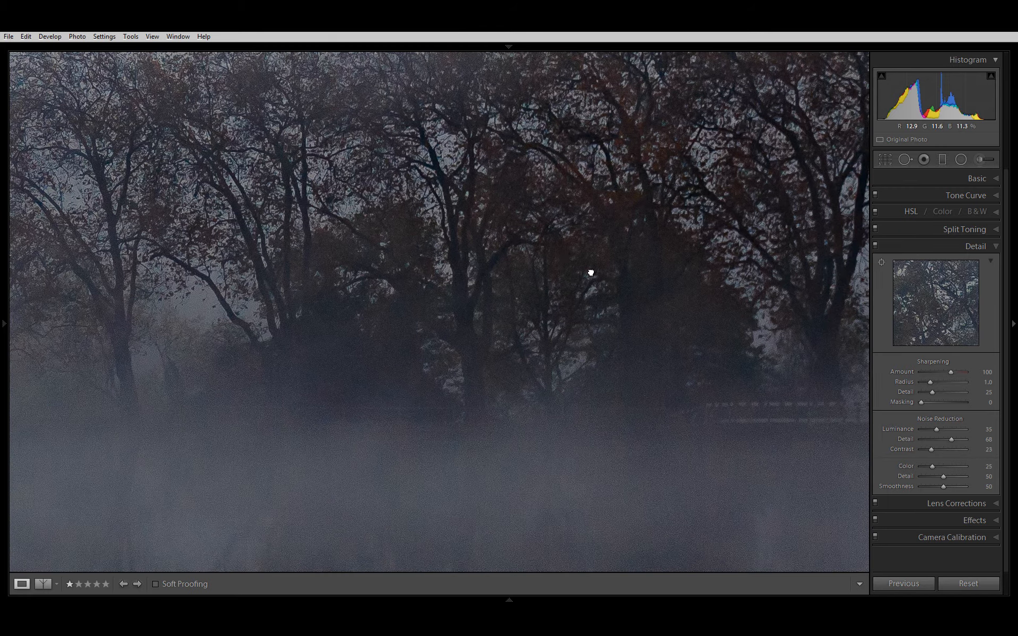
{"action": "left_click_drag", "start_coordinate": [386, 409], "coordinate": [613, 266]}
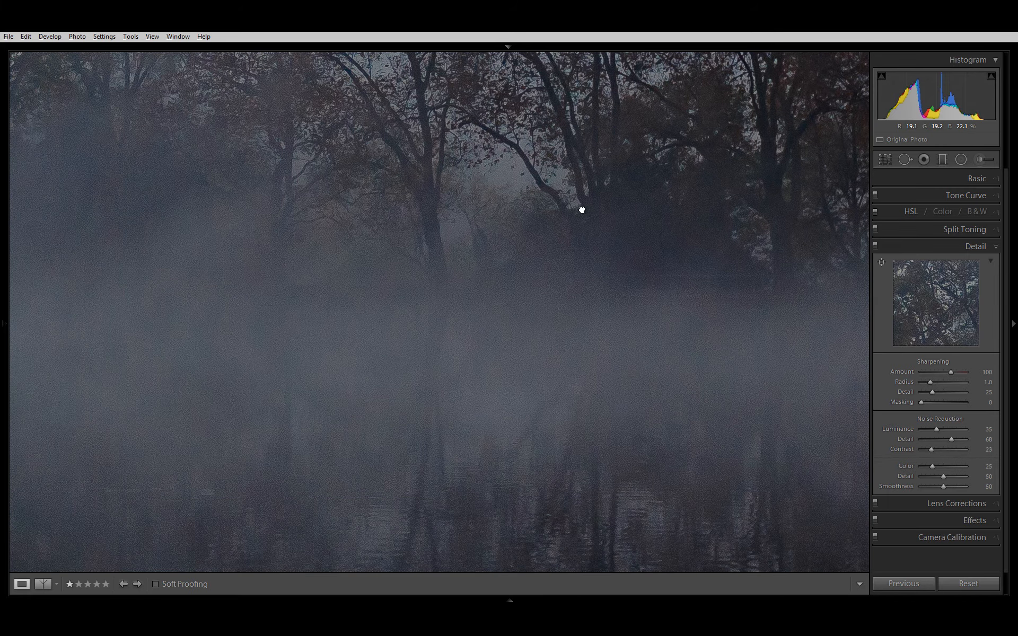
{"action": "left_click_drag", "start_coordinate": [579, 209], "coordinate": [470, 441]}
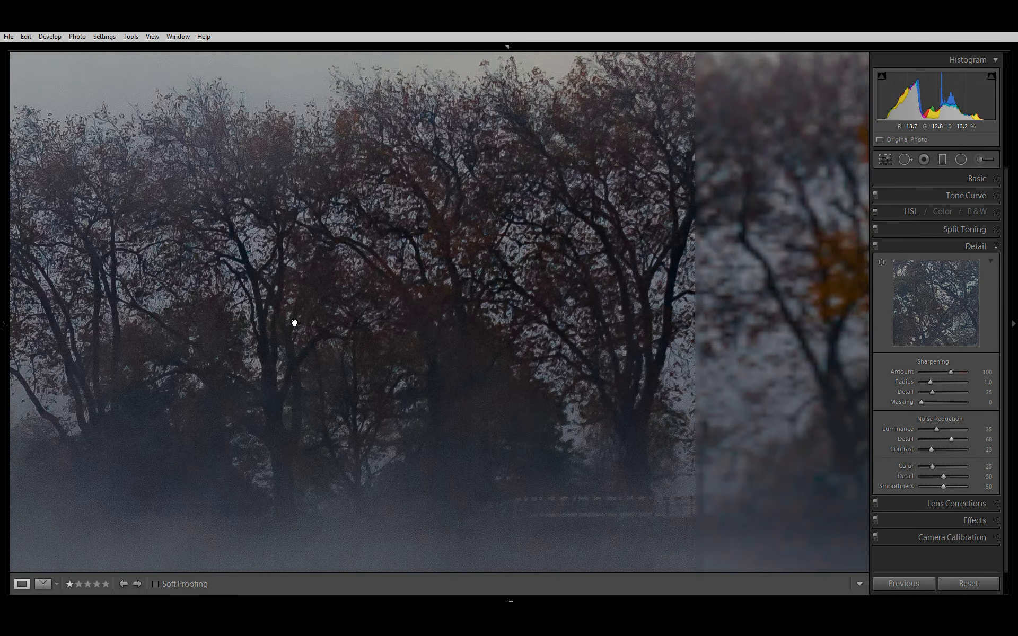
{"action": "left_click_drag", "start_coordinate": [294, 323], "coordinate": [291, 323]}
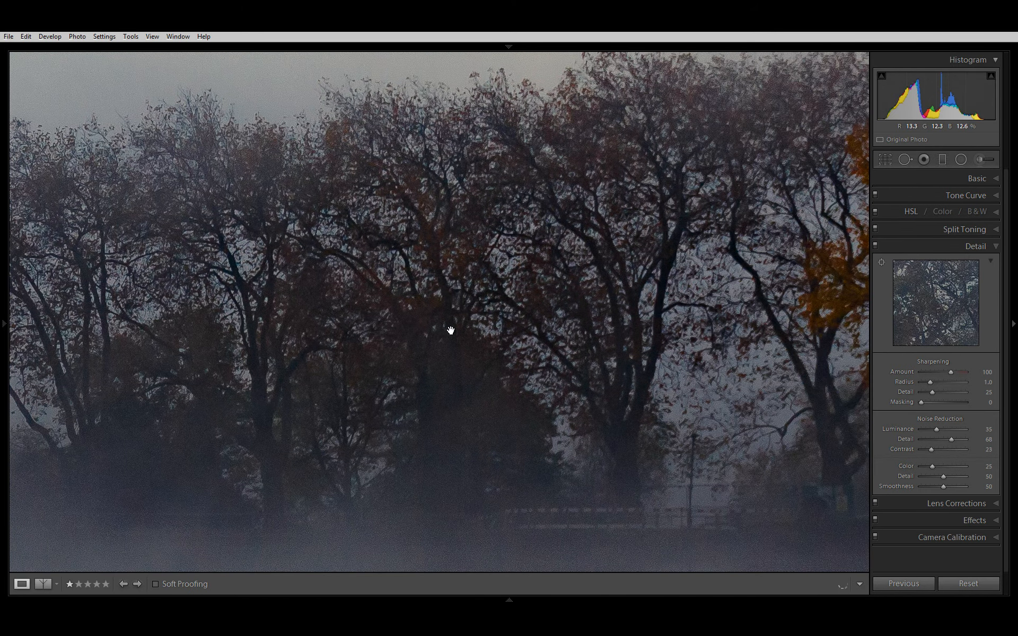
{"action": "left_click_drag", "start_coordinate": [628, 244], "coordinate": [370, 401]}
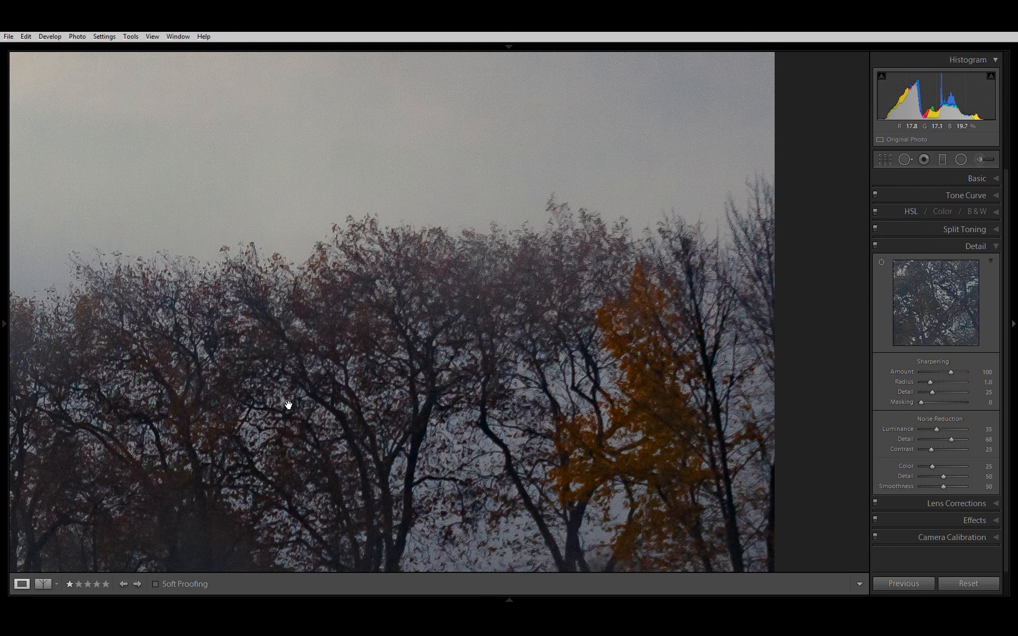
{"action": "left_click_drag", "start_coordinate": [286, 404], "coordinate": [336, 288]}
{"action": "left_click_drag", "start_coordinate": [221, 385], "coordinate": [524, 273]}
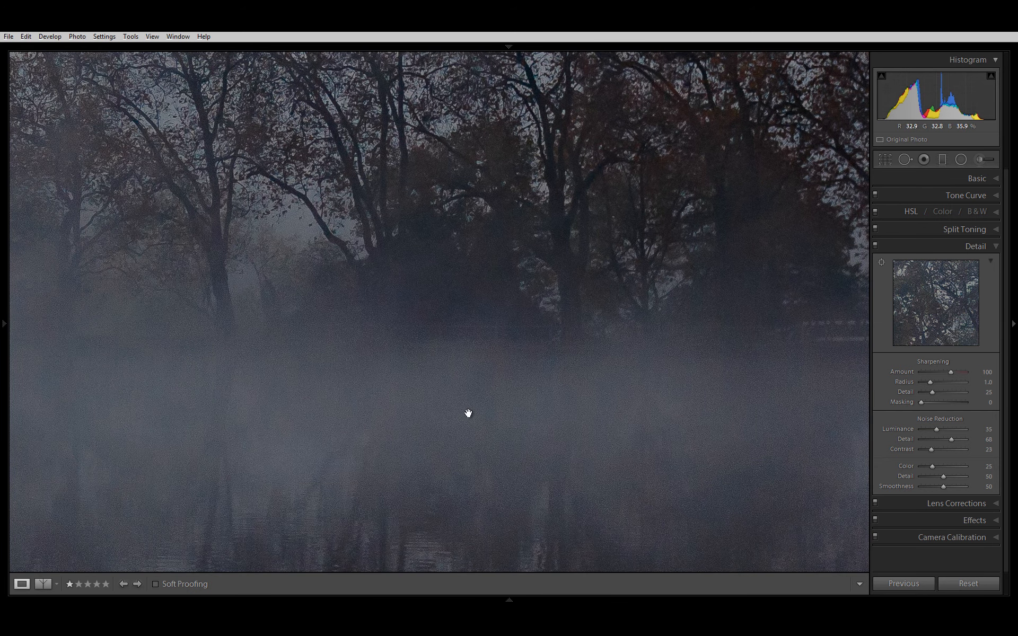
{"action": "left_click_drag", "start_coordinate": [440, 405], "coordinate": [477, 173]}
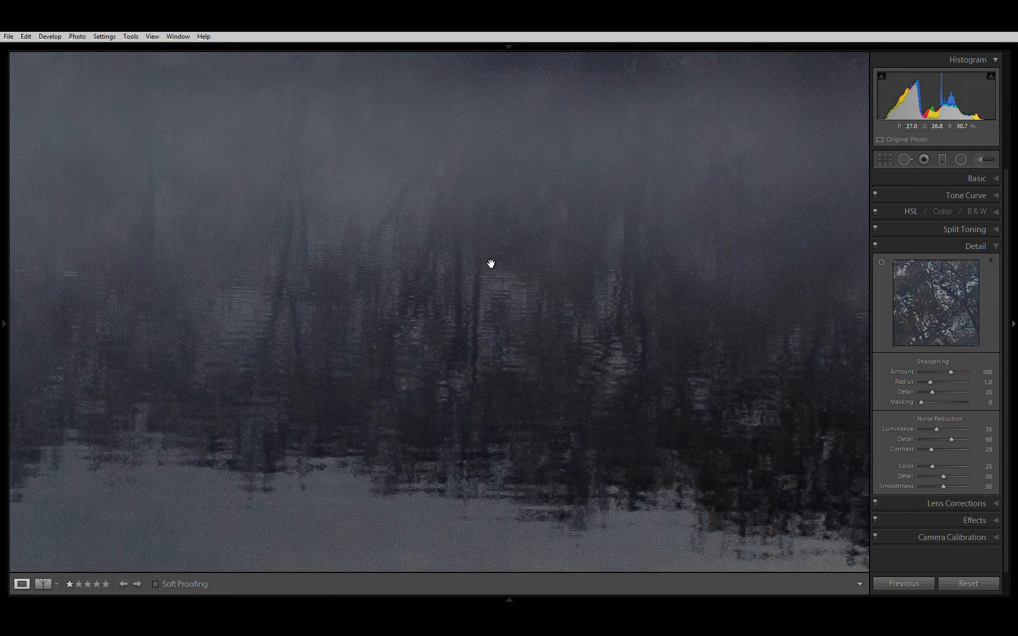
{"action": "left_click_drag", "start_coordinate": [411, 461], "coordinate": [431, 288]}
{"action": "left_click_drag", "start_coordinate": [481, 501], "coordinate": [475, 336]}
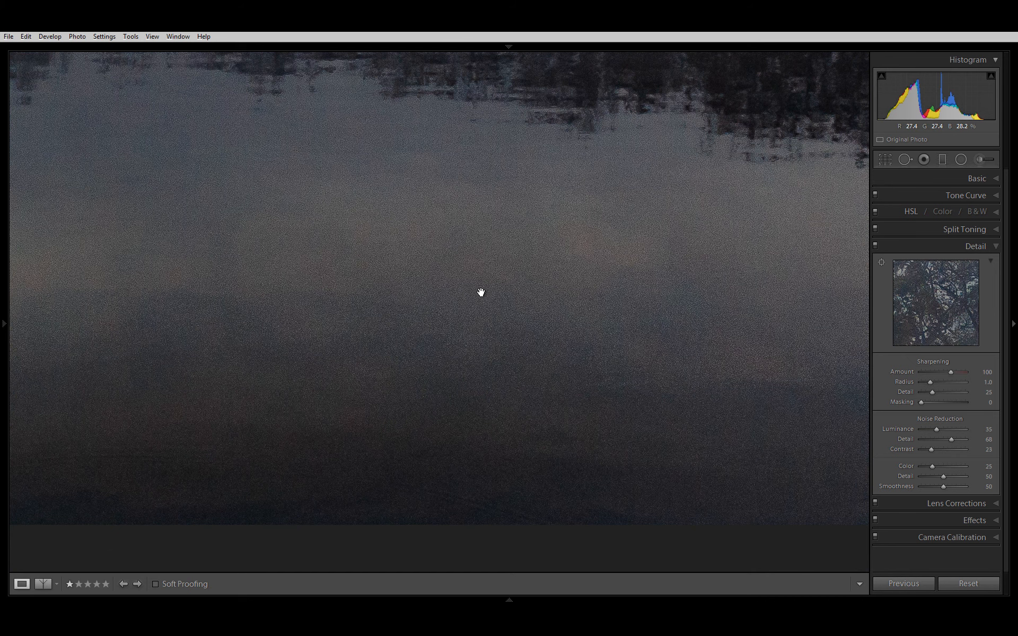
{"action": "left_click_drag", "start_coordinate": [490, 270], "coordinate": [487, 314]}
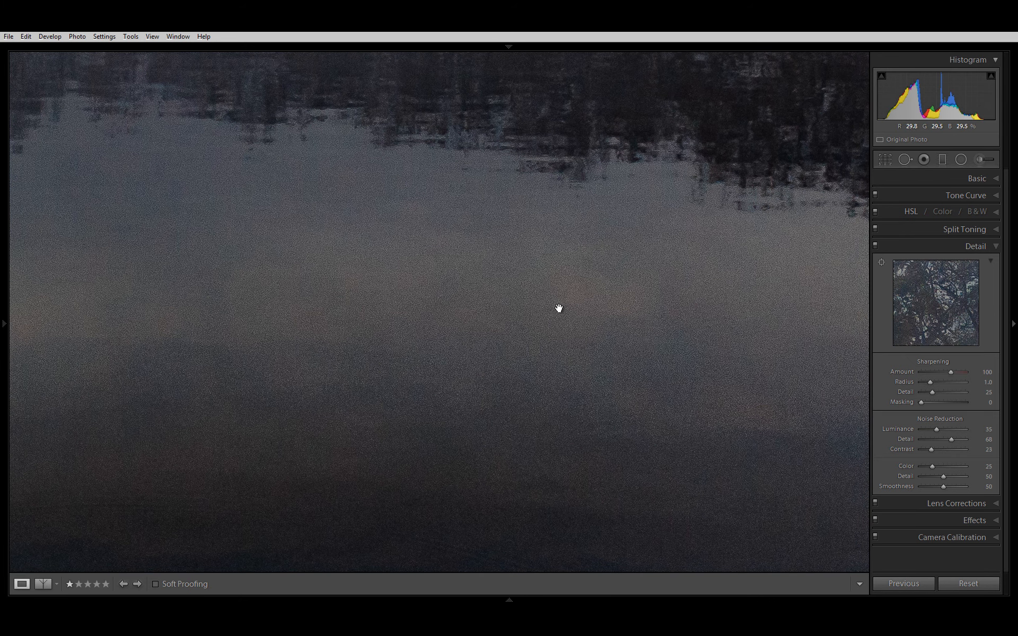
Step: Add grain with Amount 39 and Size 35, and compare the photo with the effects switched off and on
{"action": "left_click", "coordinate": [981, 516]}
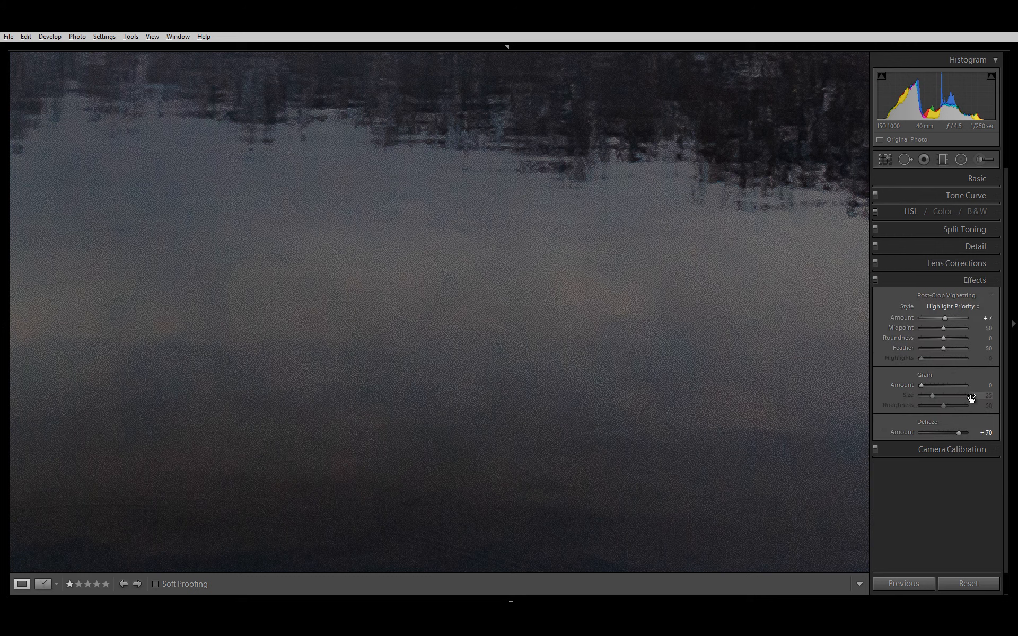
{"action": "mouse_move", "coordinate": [983, 391]}
{"action": "left_mouse_down"}
{"action": "mouse_move", "coordinate": [1014, 372]}
{"action": "mouse_move", "coordinate": [970, 397]}
{"action": "mouse_move", "coordinate": [999, 387]}
{"action": "left_mouse_up"}
{"action": "left_click_drag", "start_coordinate": [988, 395], "coordinate": [980, 405]}
{"action": "left_click", "coordinate": [875, 279]}
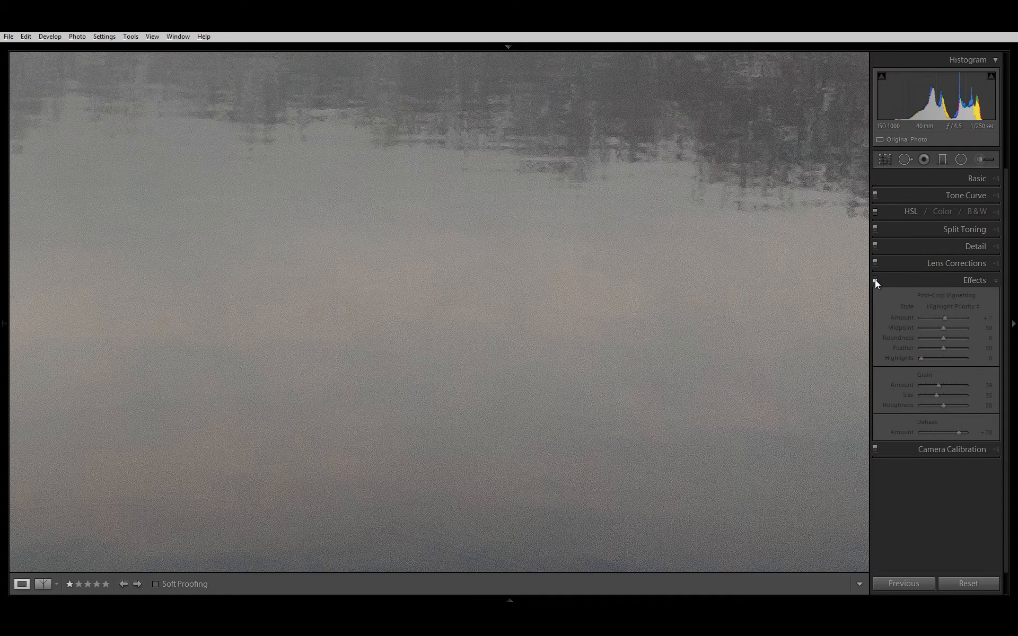
{"action": "left_click", "coordinate": [875, 279]}
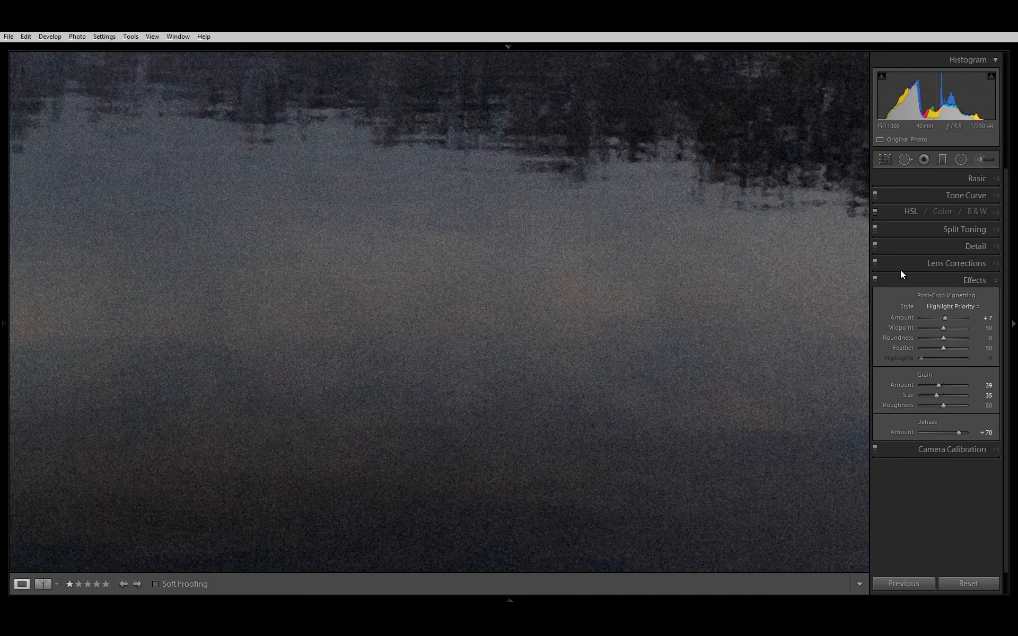
Step: Set Saturation to 0 and Vibrance to +17 for the whole photo
{"action": "left_click", "coordinate": [527, 313]}
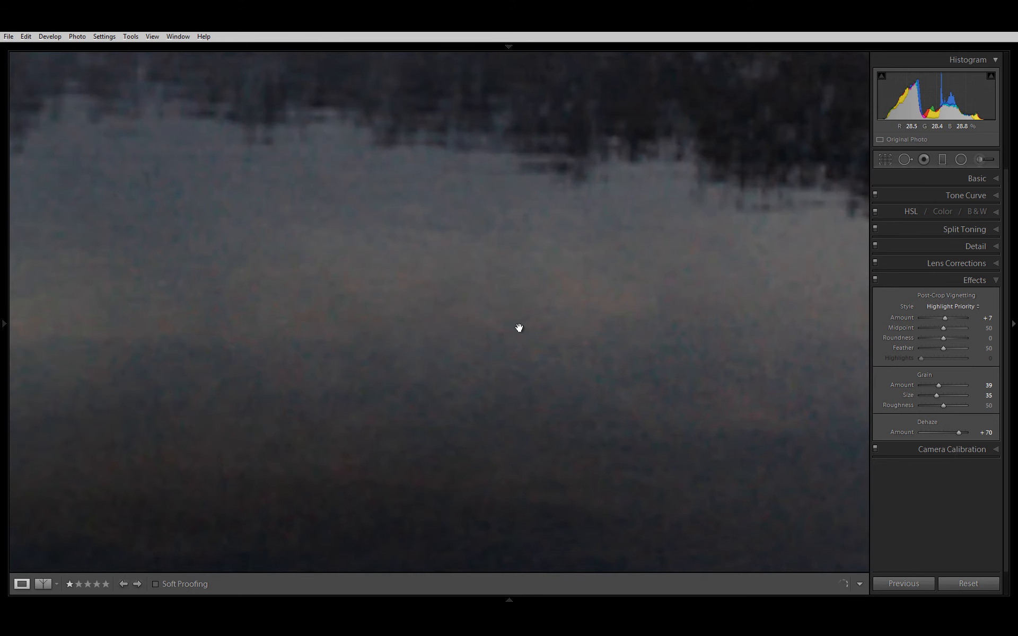
{"action": "left_click", "coordinate": [517, 329]}
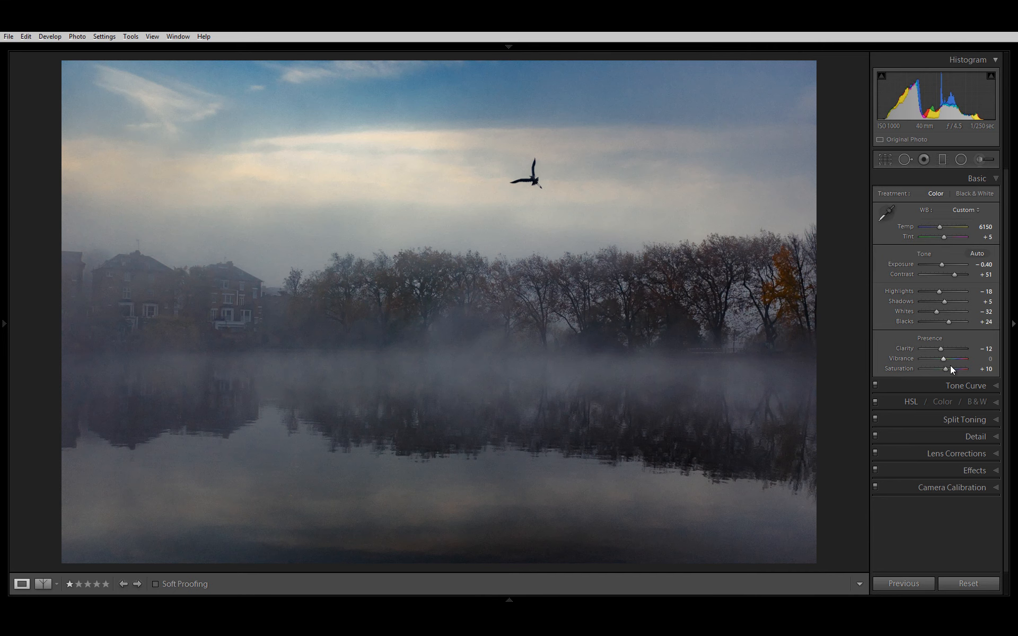
{"action": "left_click_drag", "start_coordinate": [944, 368], "coordinate": [943, 365]}
{"action": "left_click_drag", "start_coordinate": [986, 359], "coordinate": [995, 351]}
Step: Save the current edit as a new snapshot under the suggested name 09/01/2016 13:08:12
{"action": "left_click", "coordinate": [2, 226]}
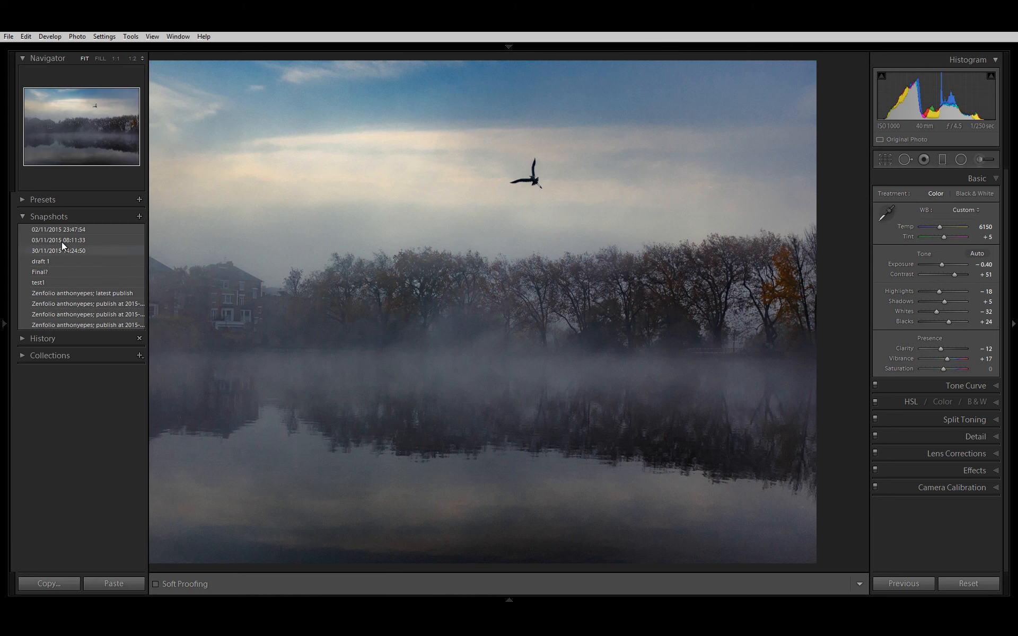
{"action": "left_click", "coordinate": [137, 216]}
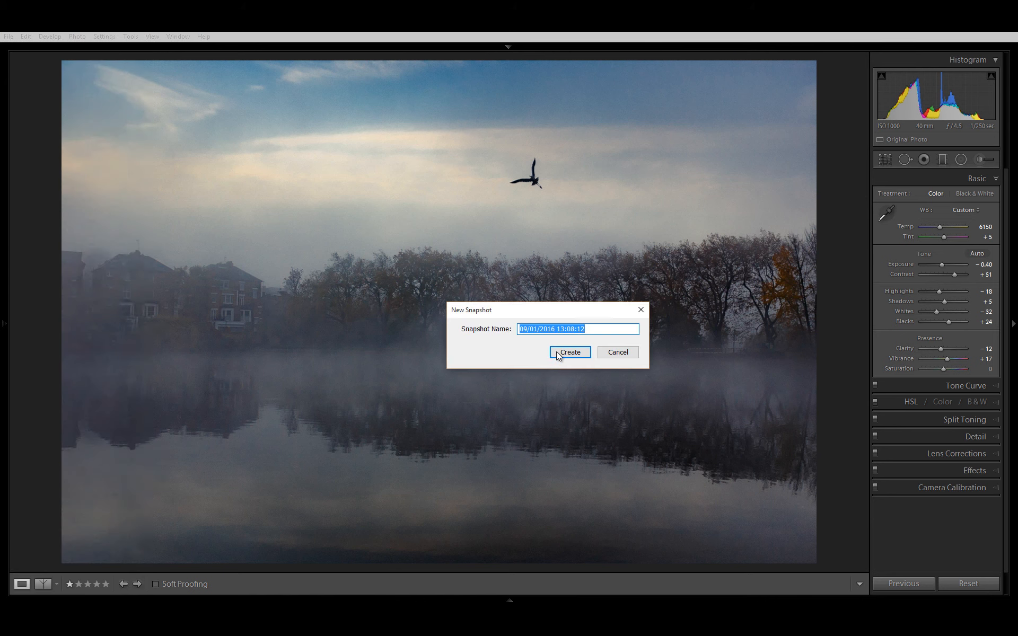
{"action": "left_click", "coordinate": [564, 351]}
{"action": "left_click", "coordinate": [2, 285]}
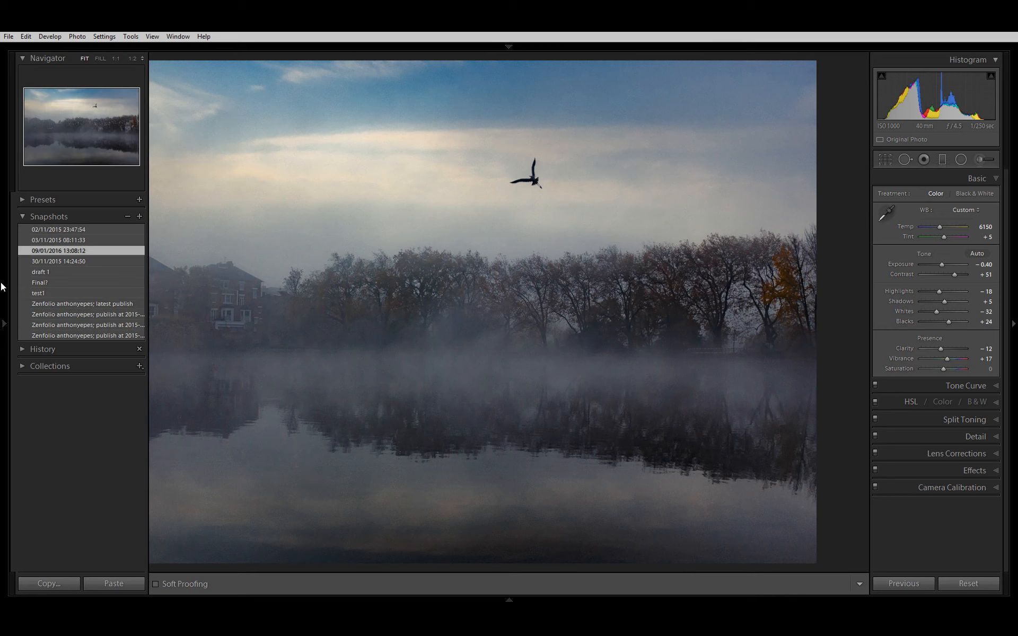
Step: Reset the photo to compare it with the Final?, draft 1 and 03/11/2015 08:11:33 snapshots, and restore the 09/01/2016 13:08:12 snapshot
{"action": "left_click", "coordinate": [968, 584]}
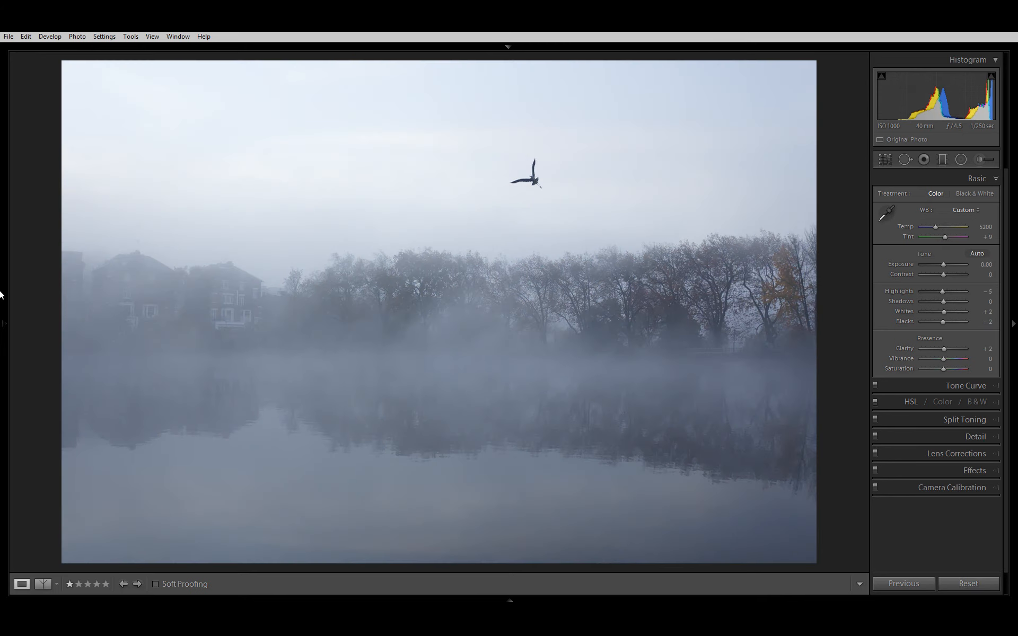
{"action": "left_click", "coordinate": [2, 292]}
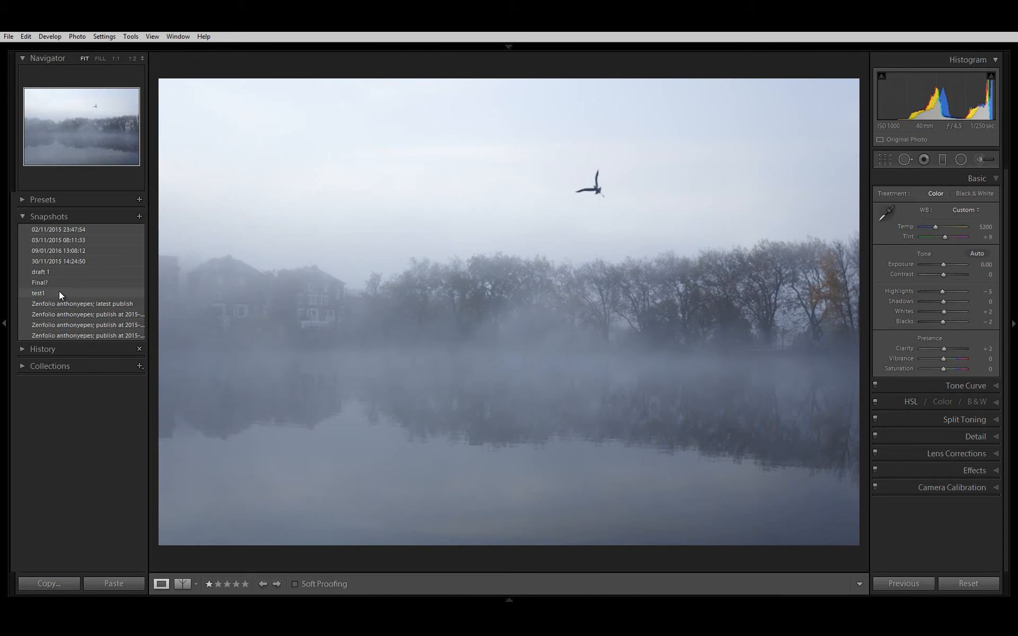
{"action": "left_click", "coordinate": [70, 282]}
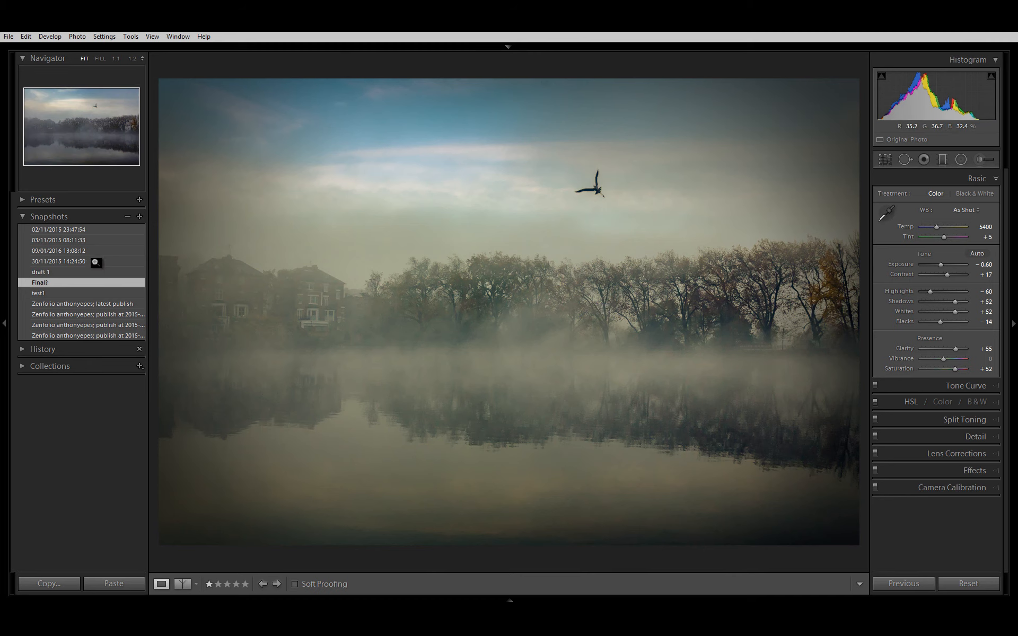
{"action": "left_click", "coordinate": [84, 273]}
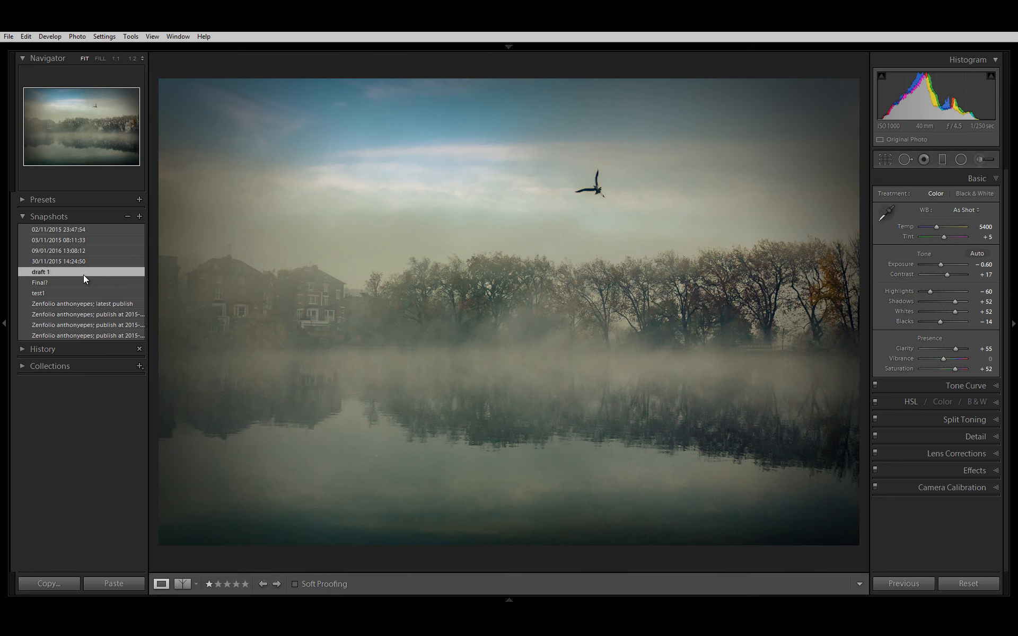
{"action": "left_click", "coordinate": [96, 240]}
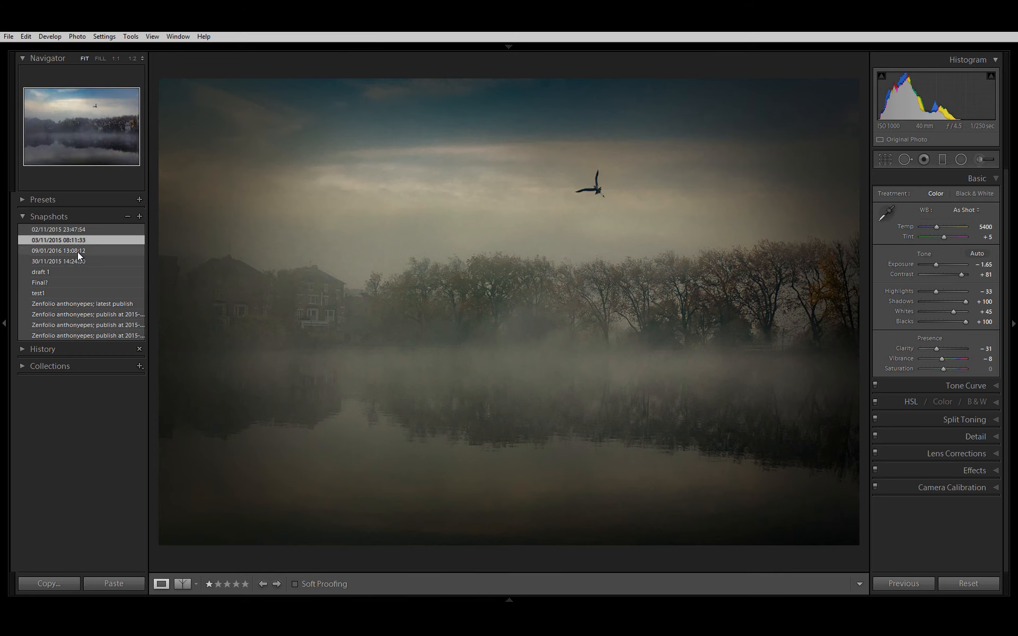
{"action": "left_click", "coordinate": [78, 249]}
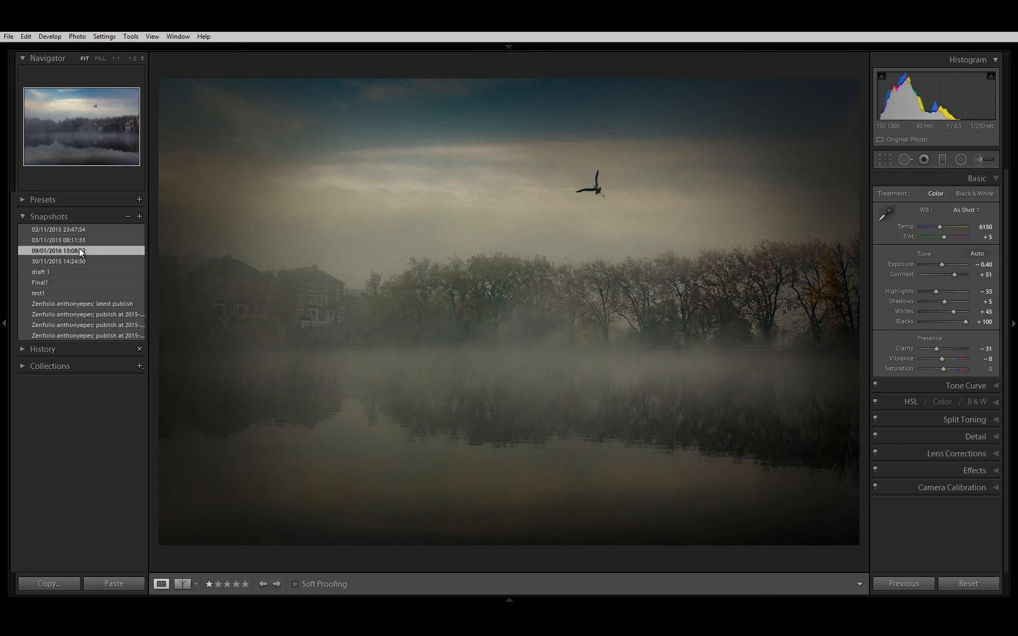